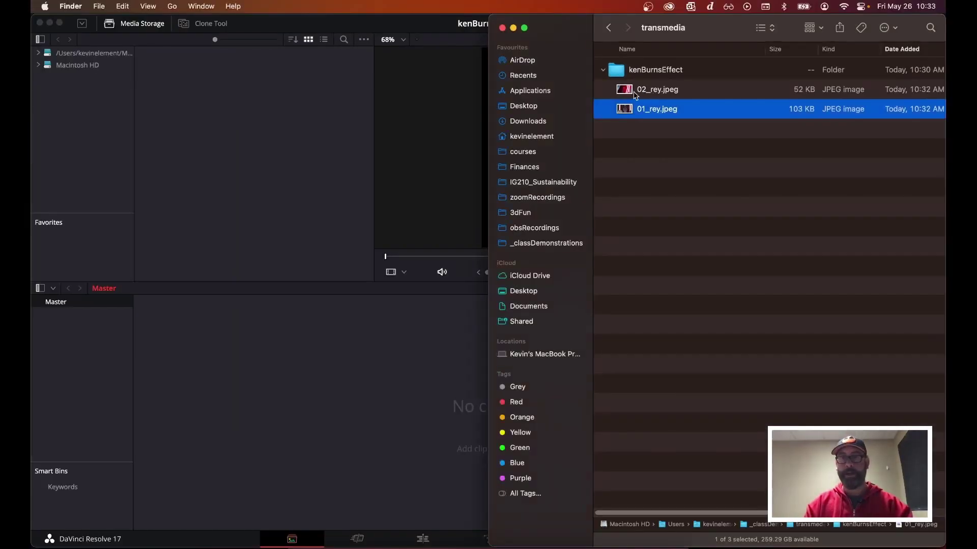
# Import 01_rey.jpeg and 02_rey.jpeg from the kenBurnsEffect folder into the project's Master bin.
pyautogui.keyDown('shift'); pyautogui.click(629, 92); pyautogui.keyUp('shift')
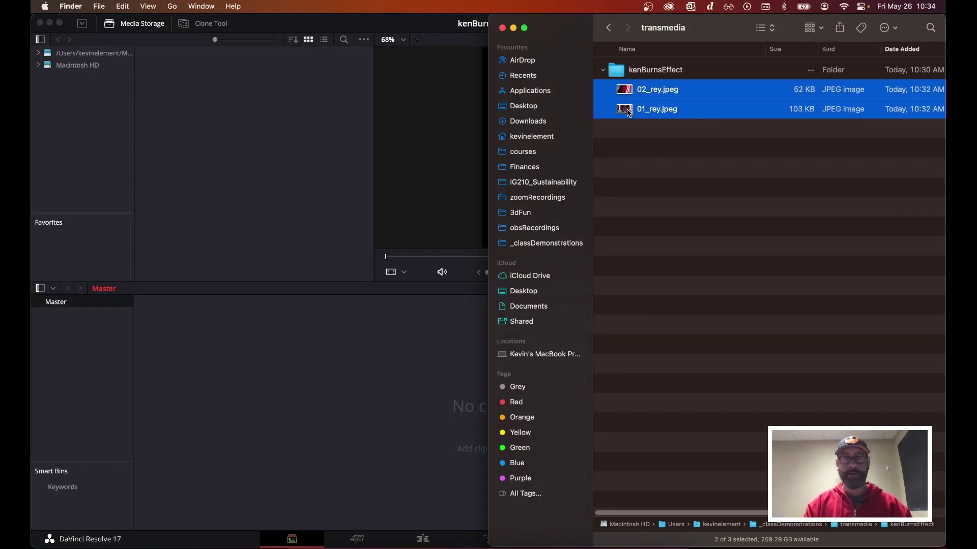
pyautogui.moveTo(630, 113); pyautogui.dragTo(324, 389)
pyautogui.click(364, 353)
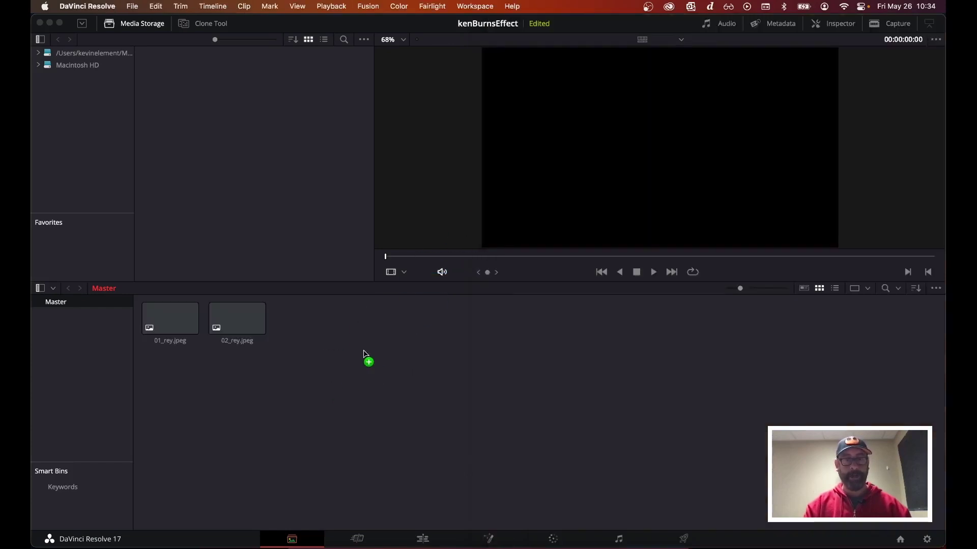
pyautogui.click(291, 540)
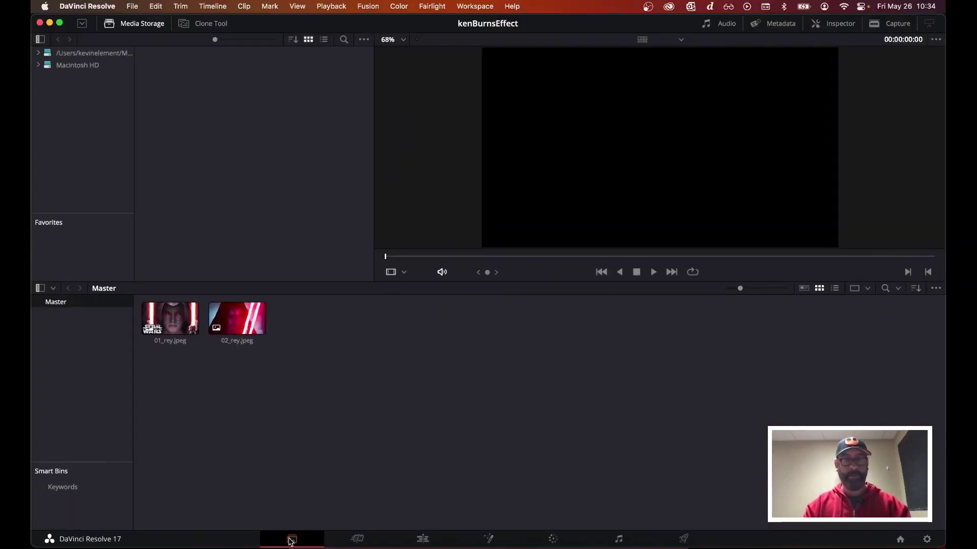
# On the Edit page, place 01_rey.jpeg at the start of the timeline and make the Video 1 track taller.
pyautogui.click(423, 540)
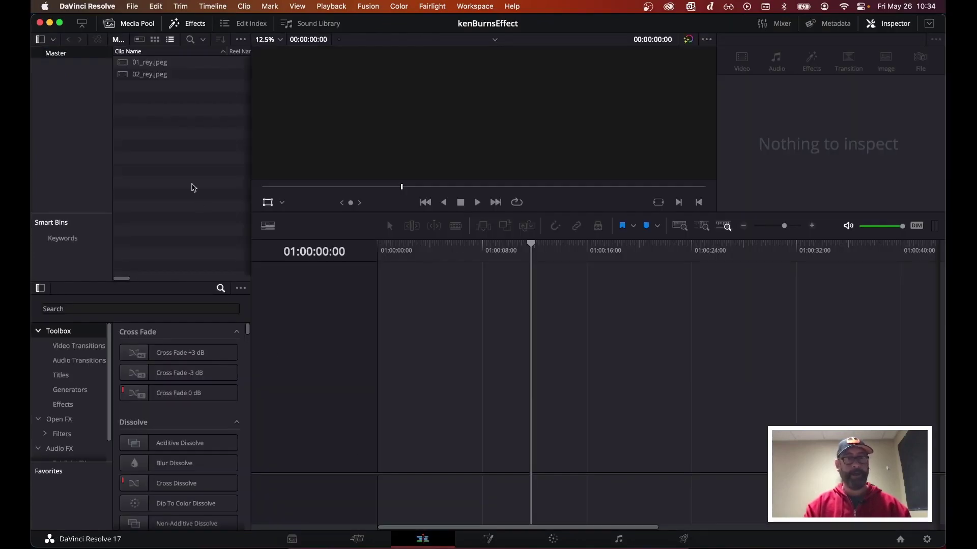
pyautogui.click(128, 67)
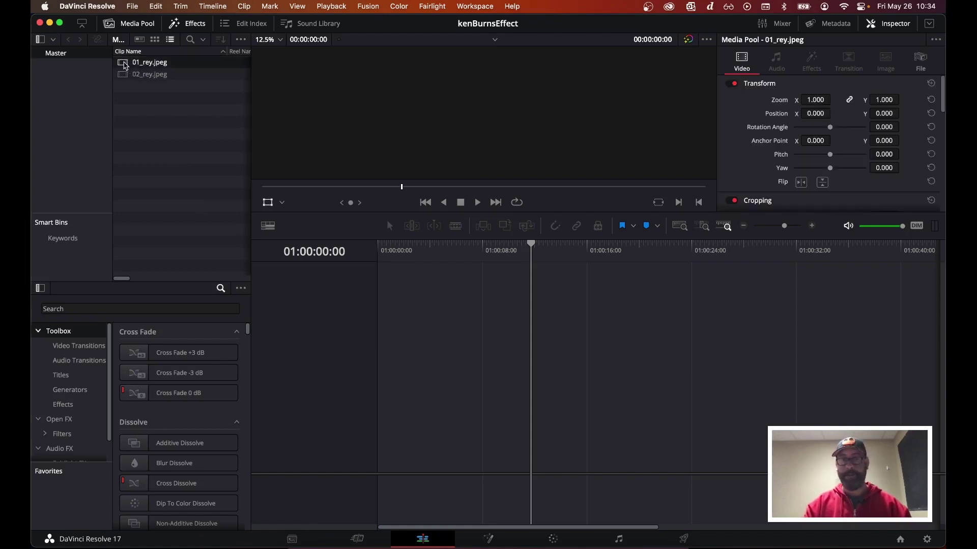
pyautogui.moveTo(125, 65); pyautogui.dragTo(396, 389)
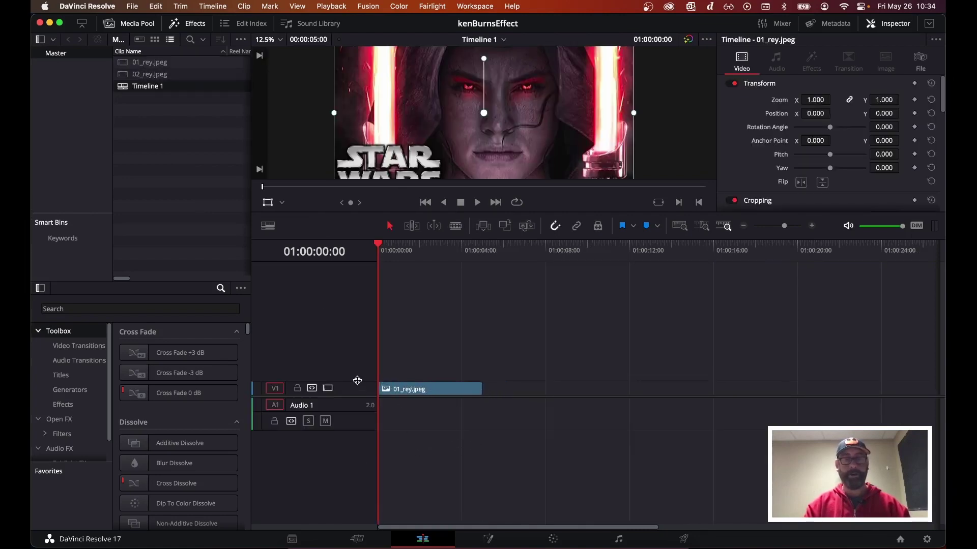
pyautogui.moveTo(357, 380); pyautogui.dragTo(356, 350)
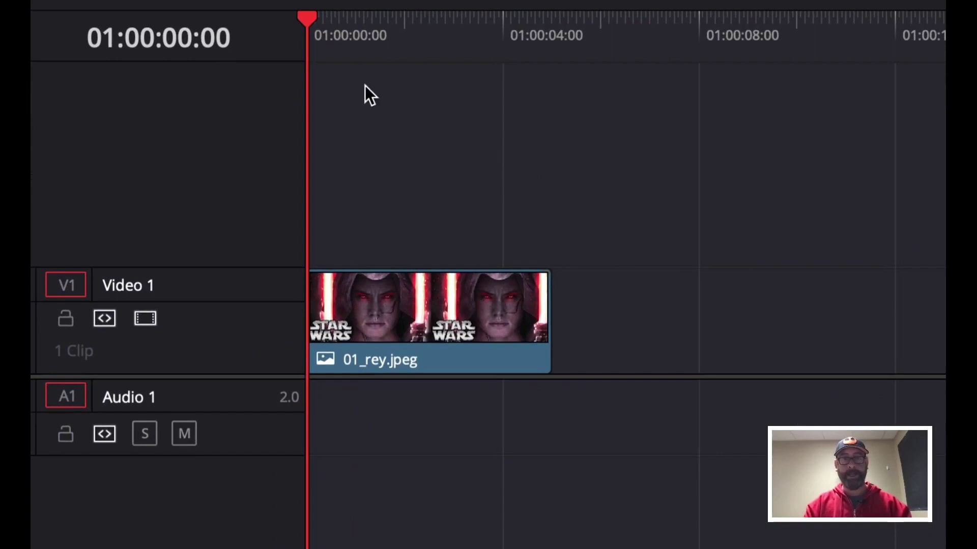
# Play through the timeline and lengthen the 01_rey.jpeg clip so that it ends at 01:00:06:02.
pyautogui.press('space')
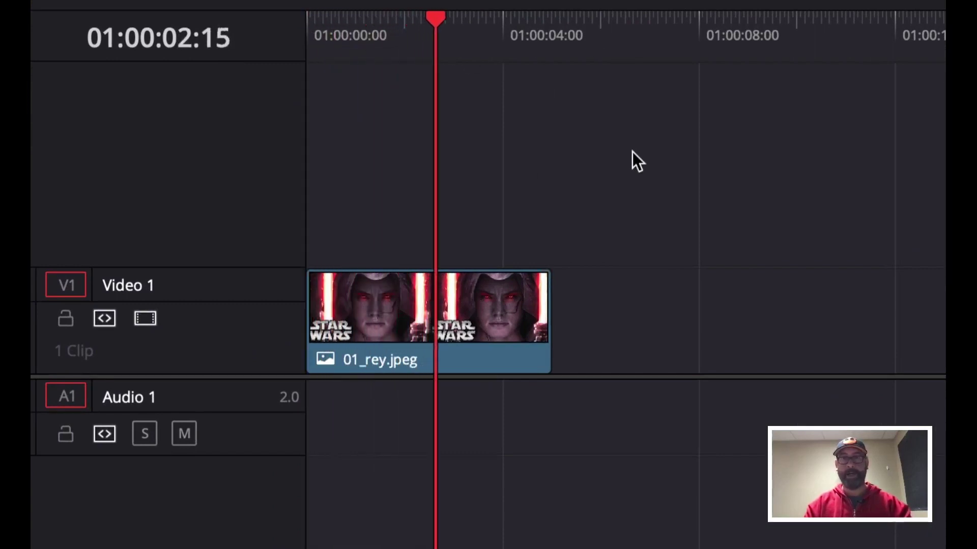
pyautogui.press('space')
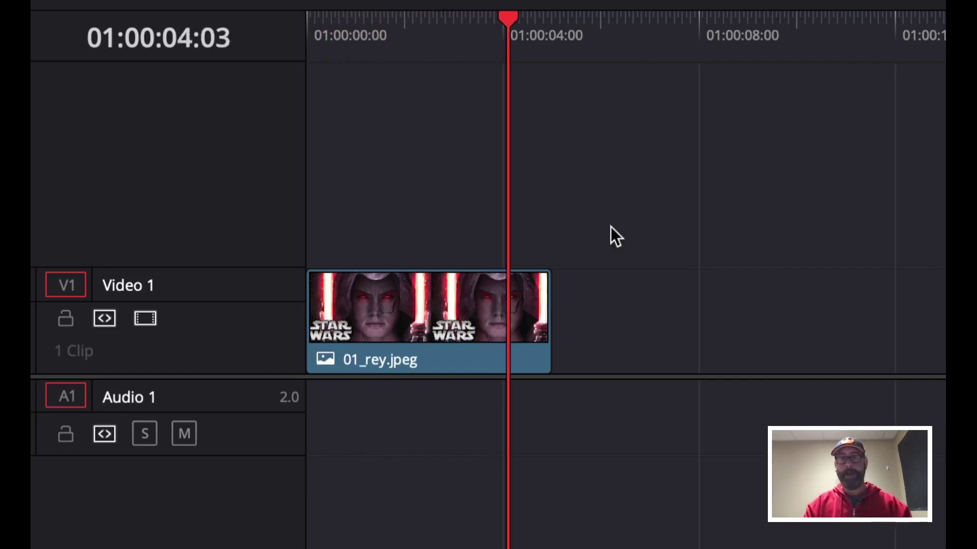
pyautogui.moveTo(551, 305); pyautogui.dragTo(634, 309)
pyautogui.moveTo(410, 23); pyautogui.dragTo(319, 23)
pyautogui.press('space')
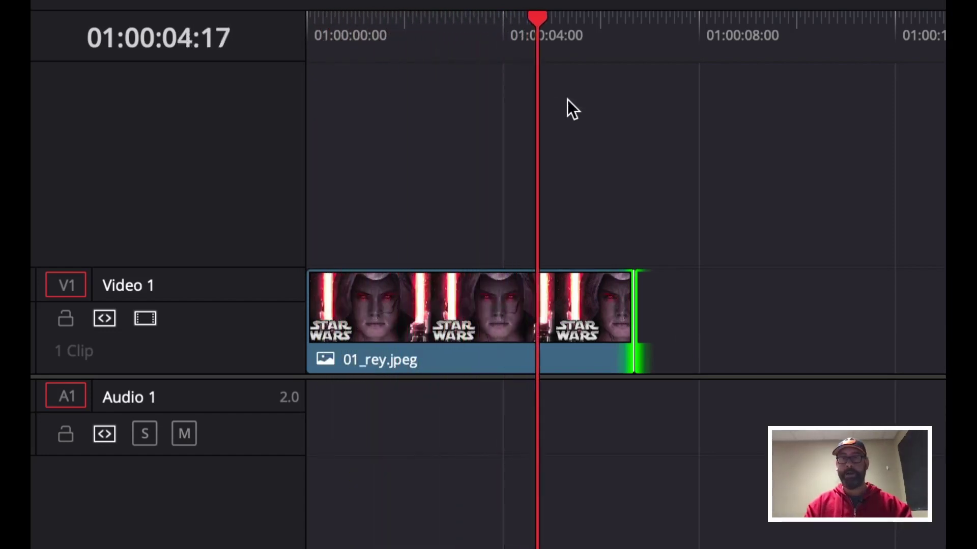
pyautogui.press('space')
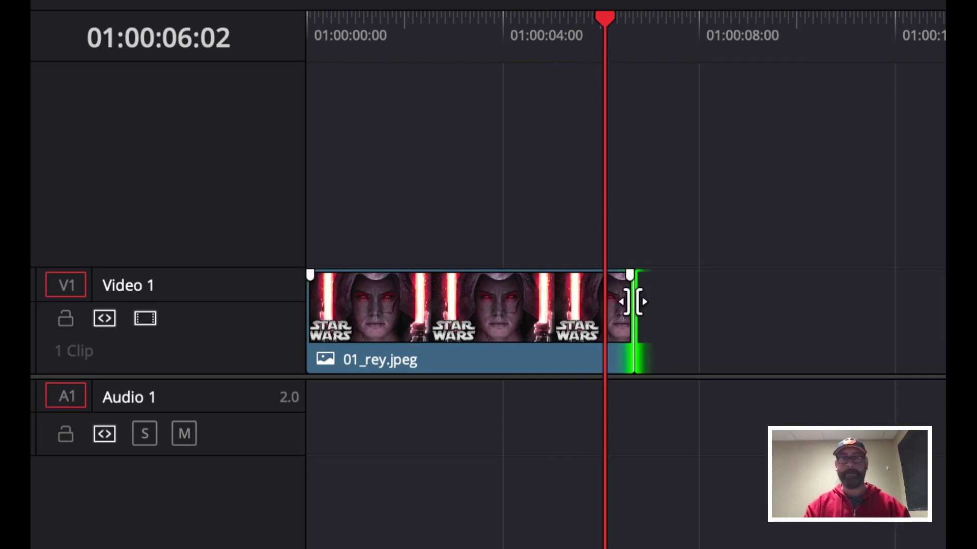
pyautogui.moveTo(633, 302); pyautogui.dragTo(613, 301)
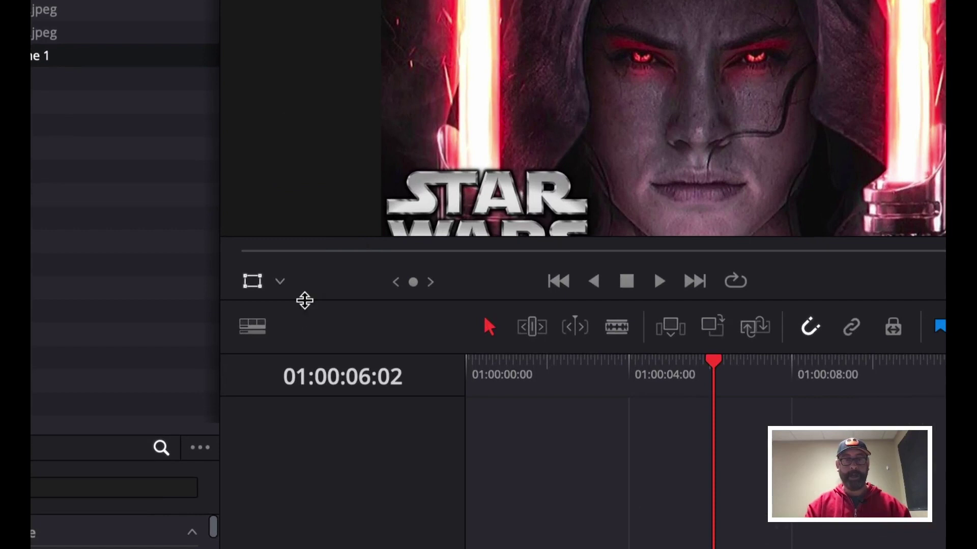
# Enlarge the viewer above the timeline and keep the Inspector open.
pyautogui.moveTo(304, 300); pyautogui.dragTo(294, 402)
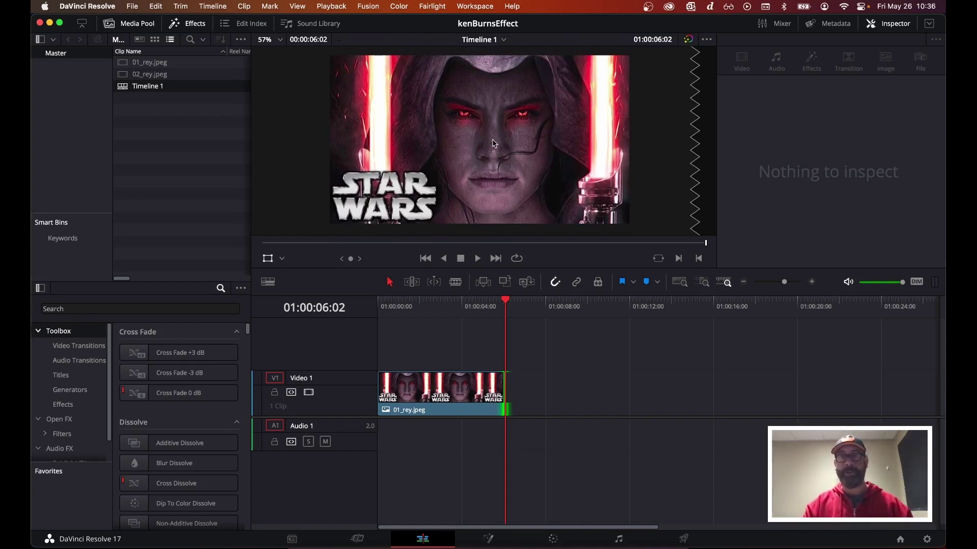
pyautogui.click(889, 25)
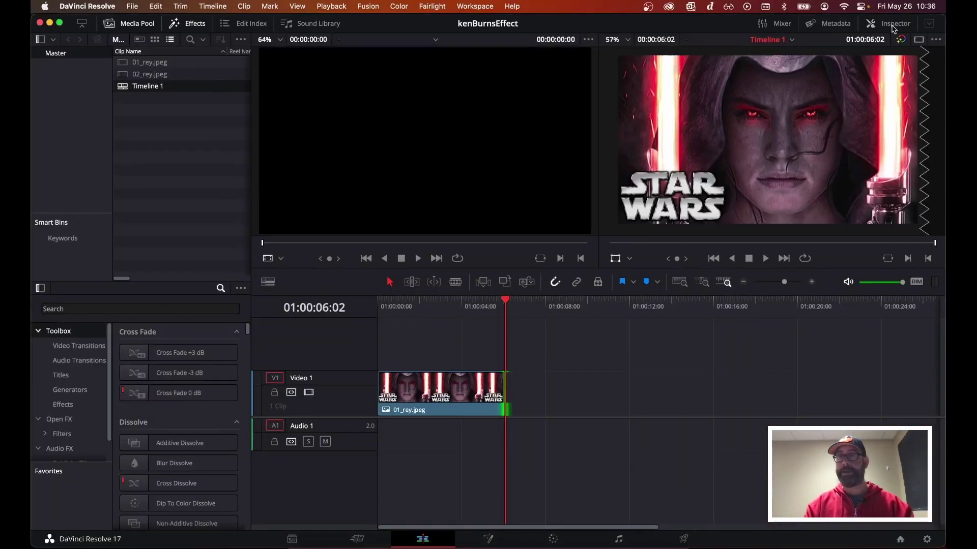
pyautogui.click(851, 23)
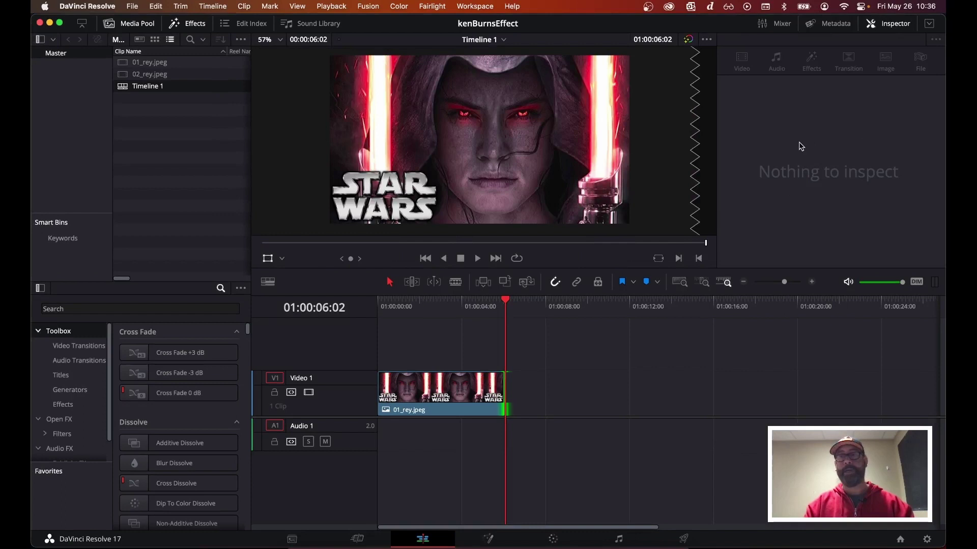
# Set the 01_rey.jpeg clip's linked zoom to 1.270 and its position to X 191 and Y 103.
pyautogui.click(439, 309)
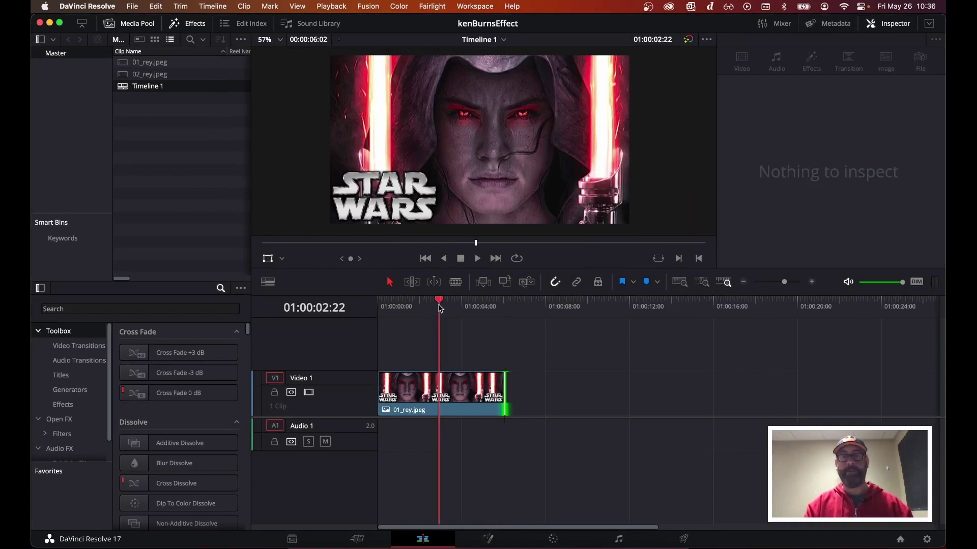
pyautogui.click(436, 392)
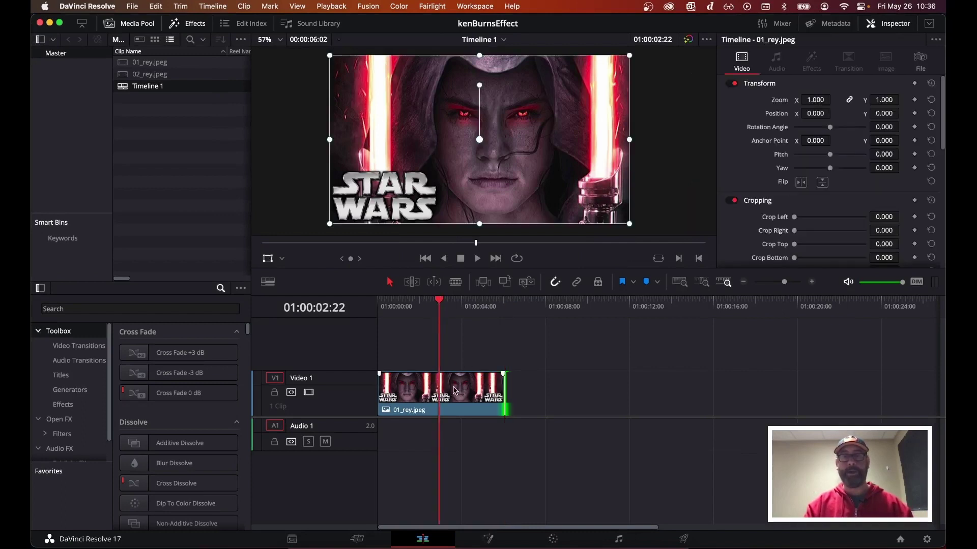
pyautogui.click(455, 391)
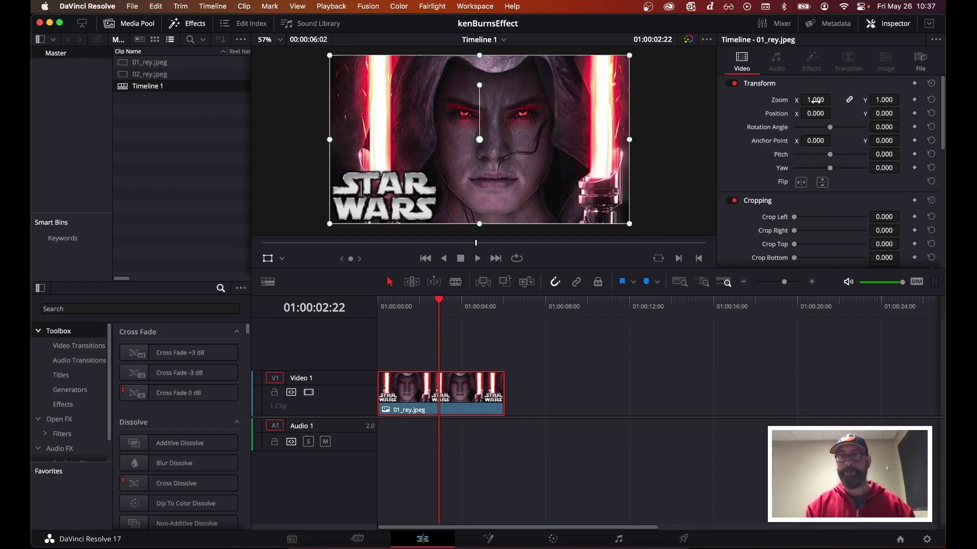
pyautogui.moveTo(816, 100); pyautogui.dragTo(828, 99)
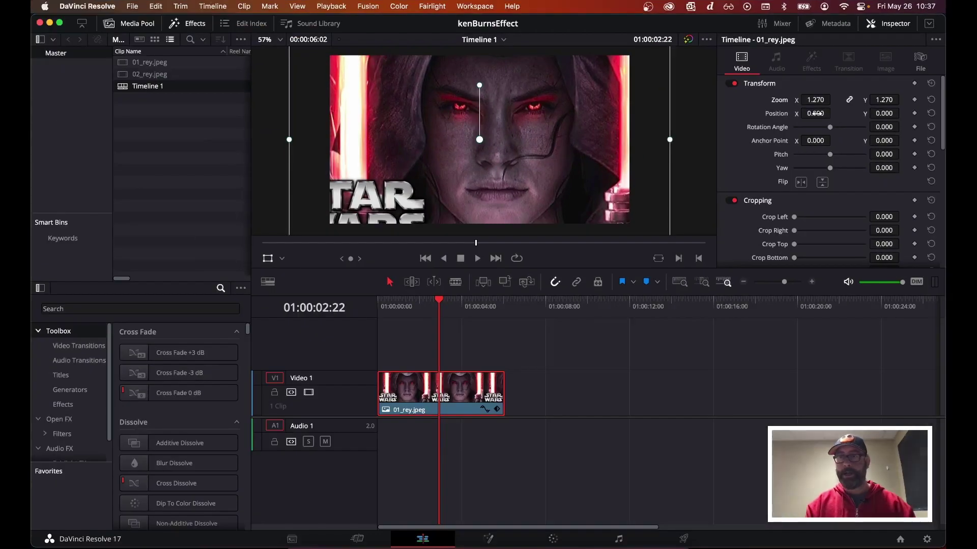
pyautogui.moveTo(748, 128); pyautogui.dragTo(750, 129)
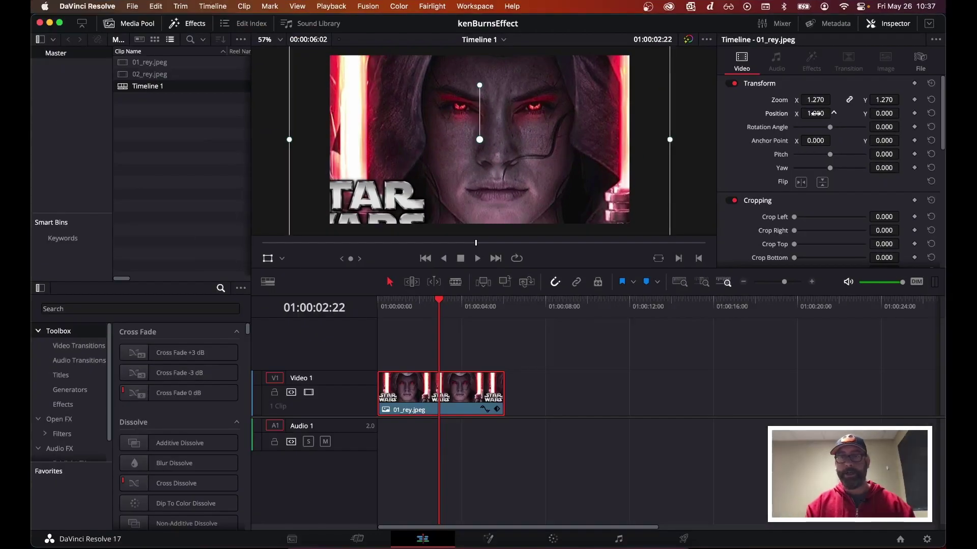
pyautogui.moveTo(816, 113); pyautogui.dragTo(902, 113)
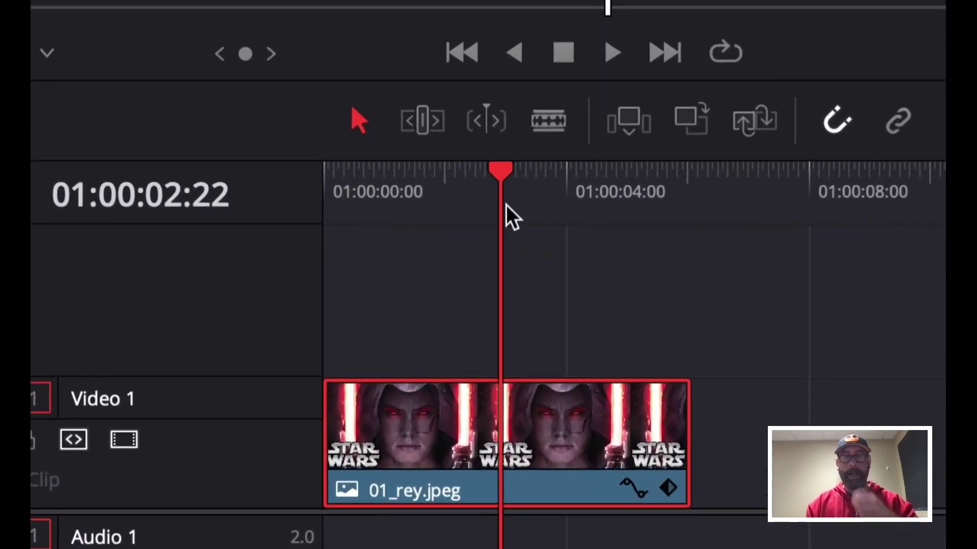
# Add zoom and position keyframes at the clip's start, 01:00:00:00, and show the clip's keyframe track.
pyautogui.moveTo(497, 166); pyautogui.dragTo(324, 173)
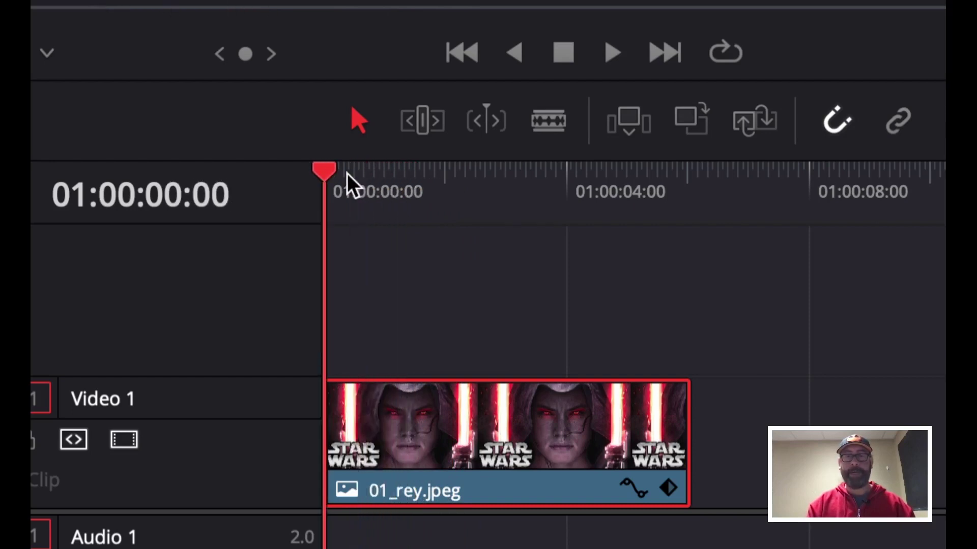
pyautogui.click(820, 124)
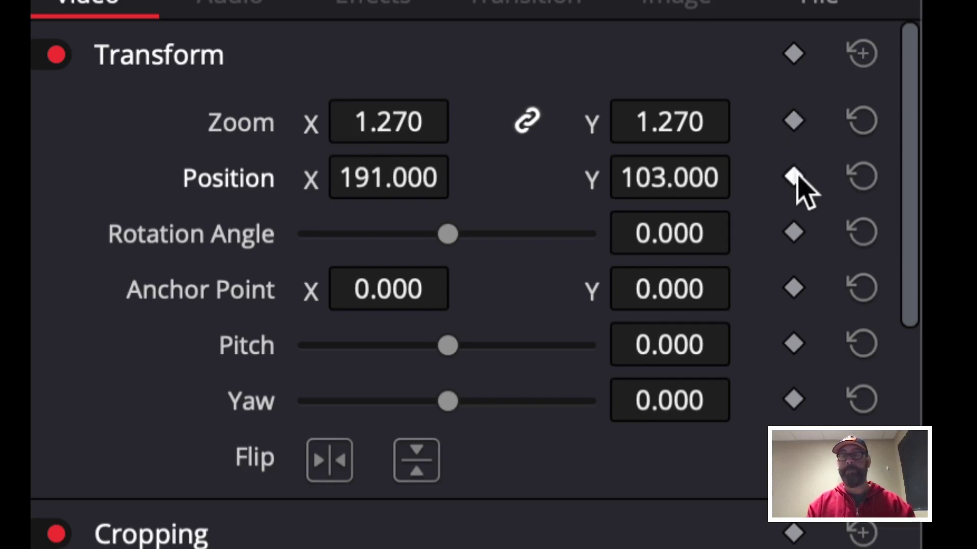
pyautogui.click(793, 122)
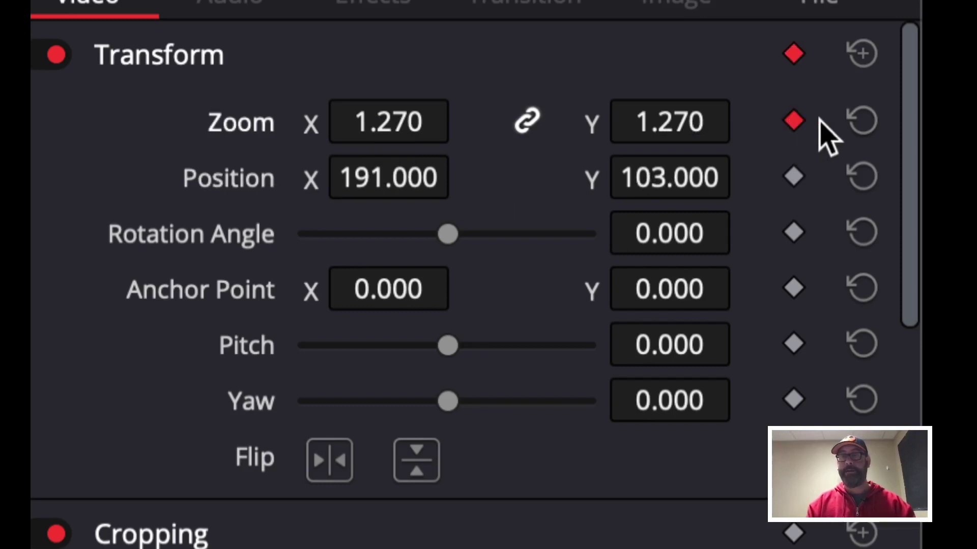
pyautogui.click(794, 177)
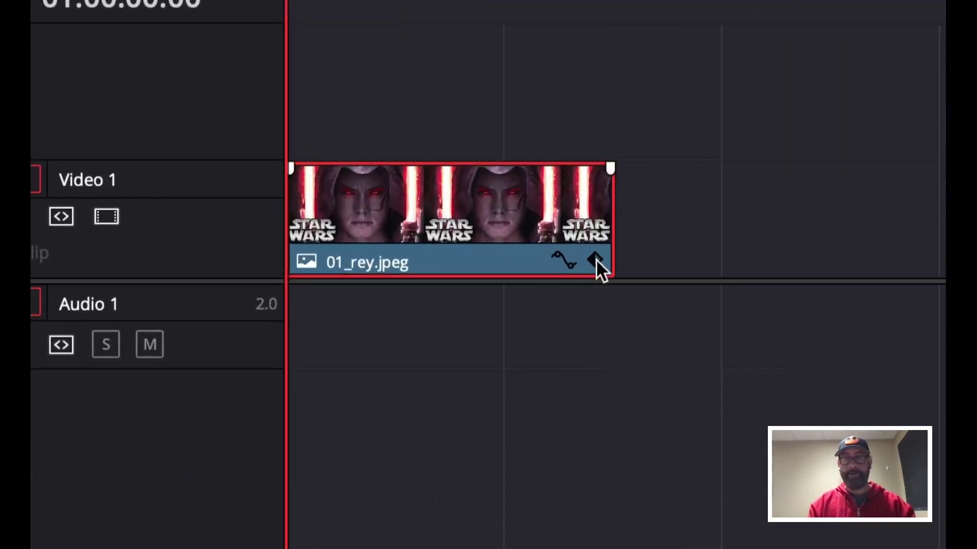
pyautogui.click(596, 261)
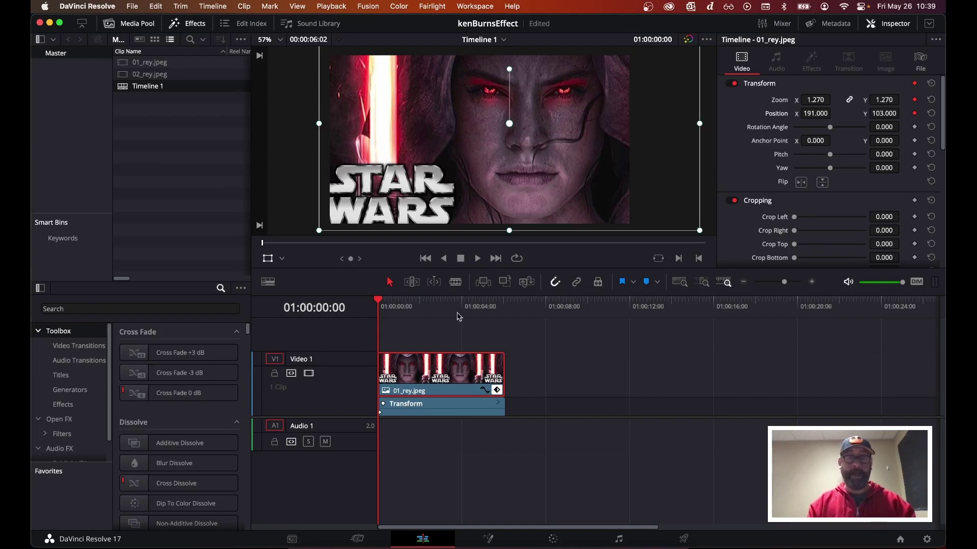
# Set the clip's zoom to 1.220 at its end, 01:00:06:02, and save the project.
pyautogui.moveTo(381, 303); pyautogui.dragTo(499, 309)
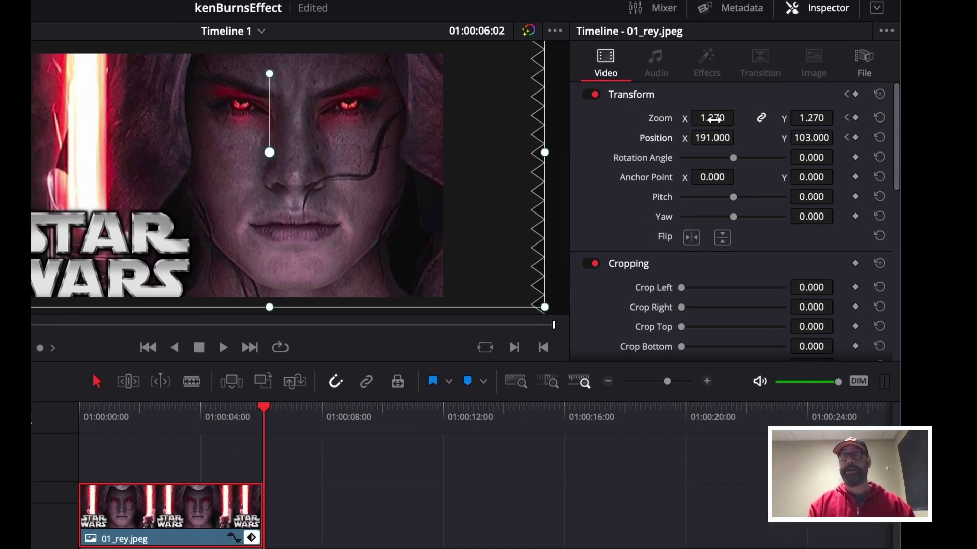
pyautogui.moveTo(714, 119); pyautogui.dragTo(711, 119)
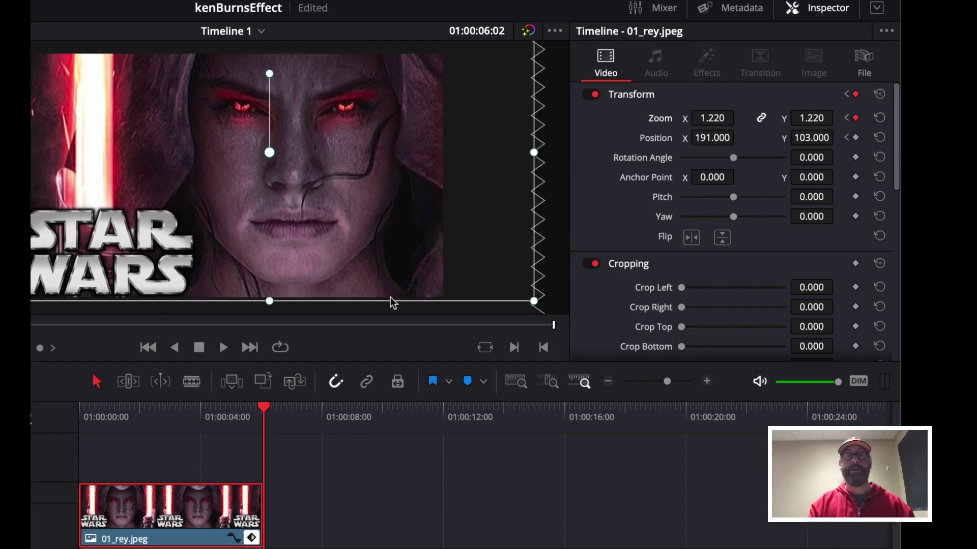
pyautogui.hotkey('ctrl', 's')
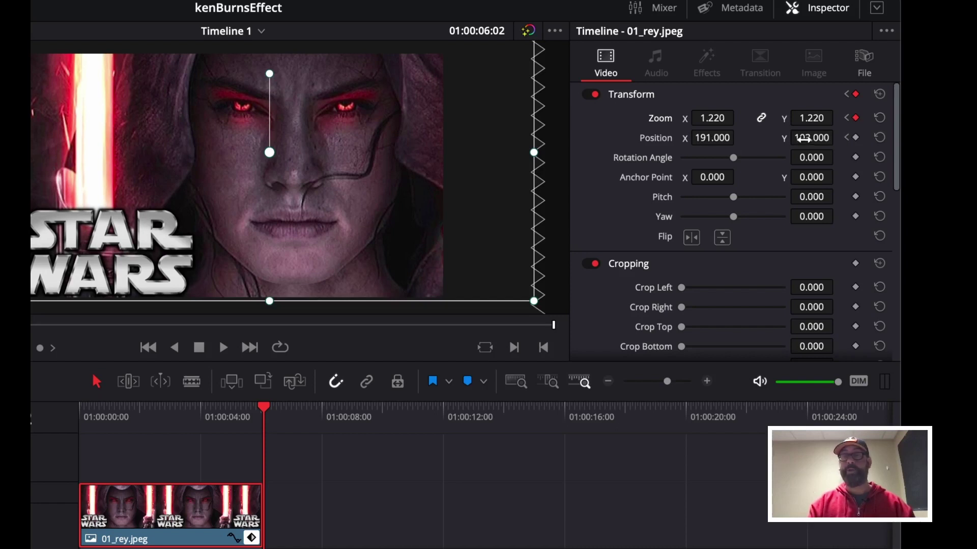
# Set the clip's X position to 180 at the 01:00:06:02 end point, leaving the Y position at 103.
pyautogui.moveTo(807, 140); pyautogui.dragTo(799, 138)
pyautogui.hotkey('ctrl', 'z')
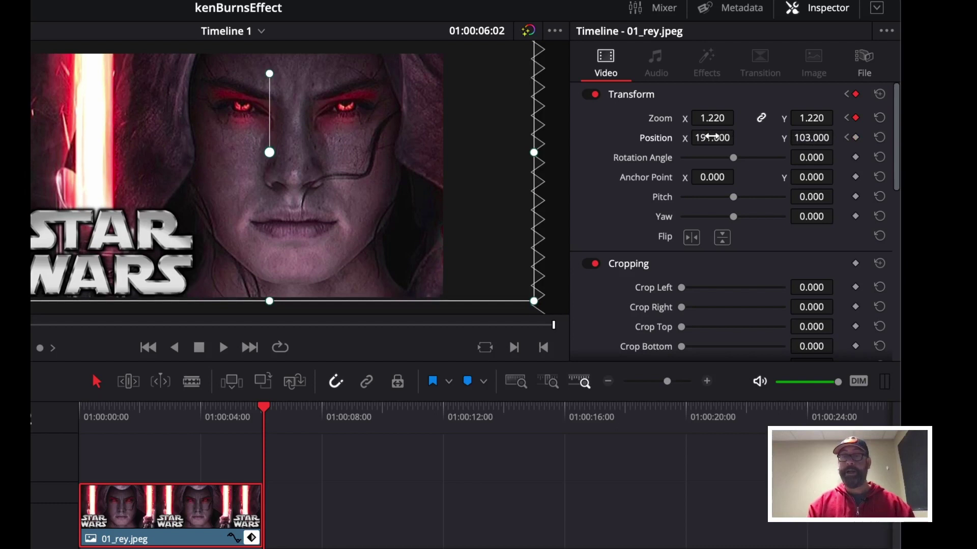
pyautogui.moveTo(712, 136); pyautogui.dragTo(569, 160)
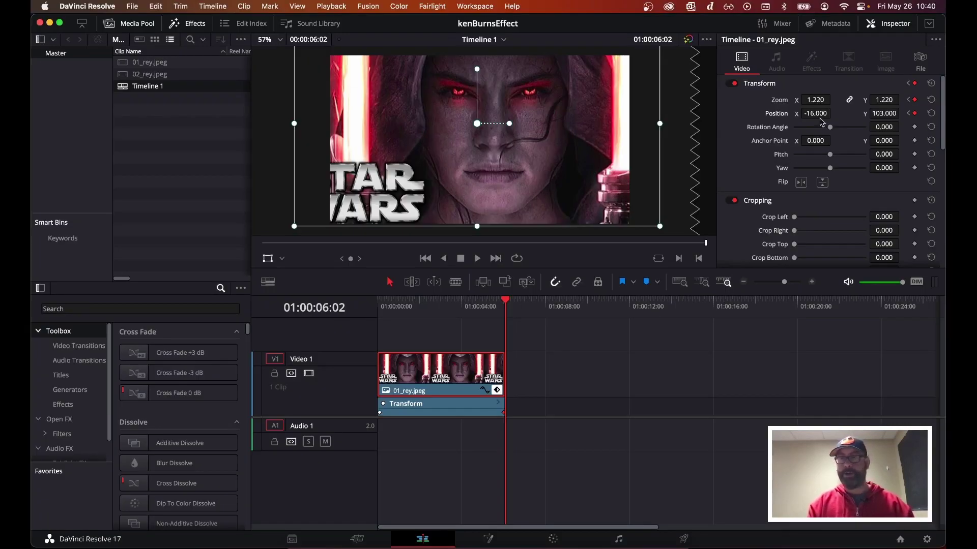
pyautogui.moveTo(815, 113); pyautogui.dragTo(920, 112)
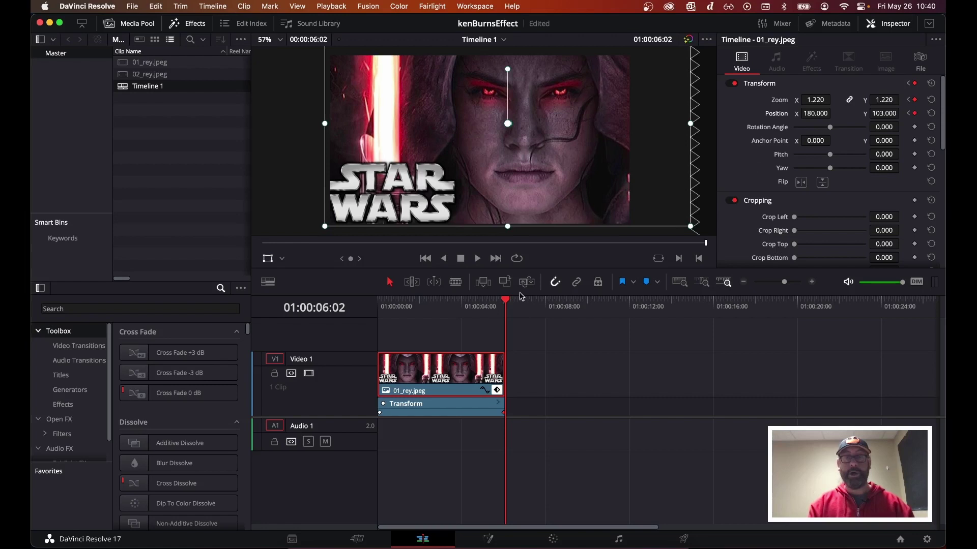
# Play the timeline from the beginning to review the clip's zoom and position animation.
pyautogui.moveTo(507, 303)
pyautogui.mouseDown()
pyautogui.moveTo(374, 299)
pyautogui.moveTo(473, 292)
pyautogui.moveTo(379, 299)
pyautogui.moveTo(490, 299)
pyautogui.moveTo(355, 302)
pyautogui.moveTo(505, 299)
pyautogui.mouseUp()
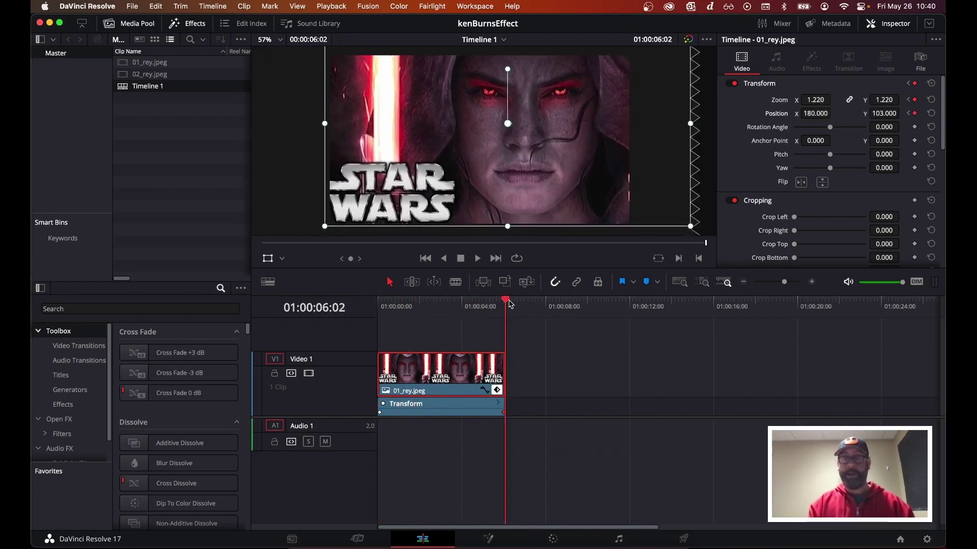
pyautogui.moveTo(399, 300); pyautogui.dragTo(359, 301)
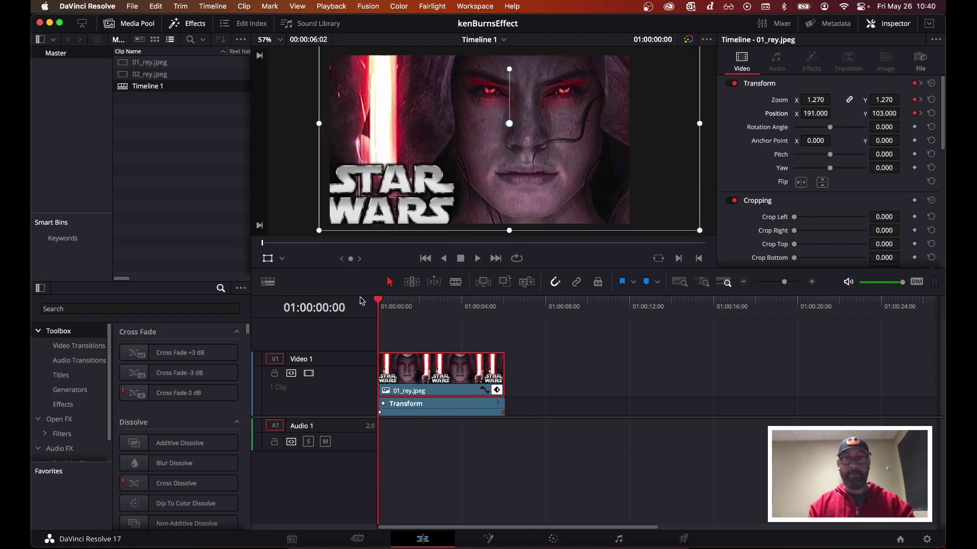
pyautogui.press('space')
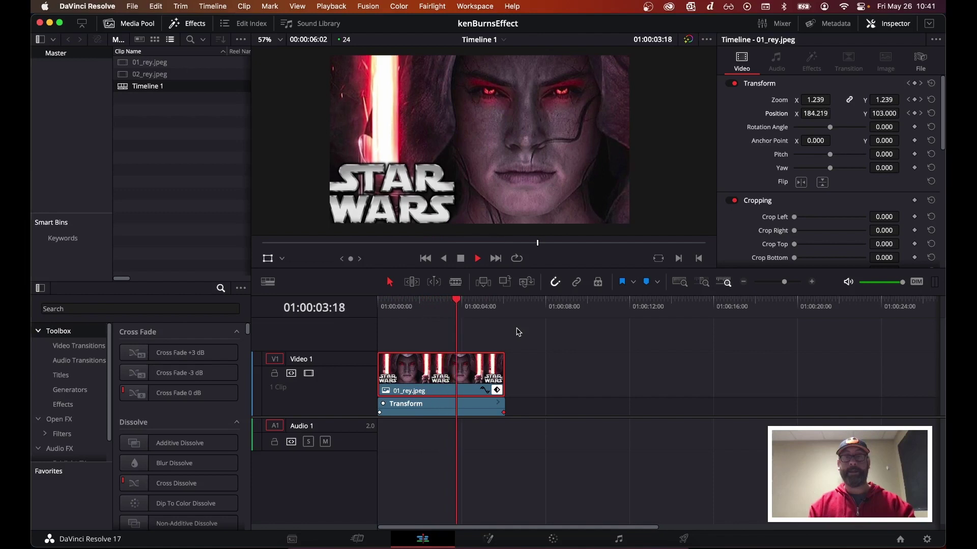
# Move the clip's start keyframe slightly inward from the clip's beginning and its end keyframe to about 01:00:05:08.
pyautogui.press('space')
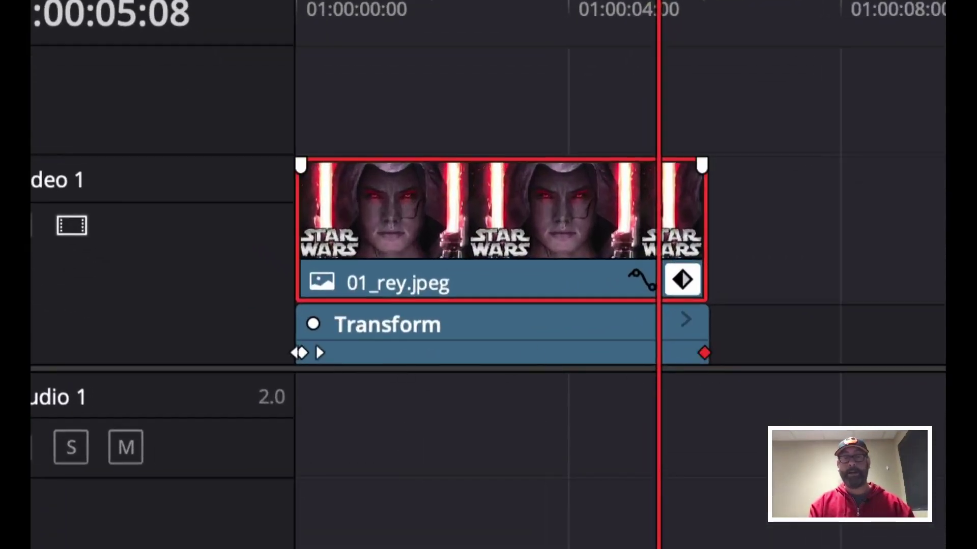
pyautogui.moveTo(301, 353); pyautogui.dragTo(342, 352)
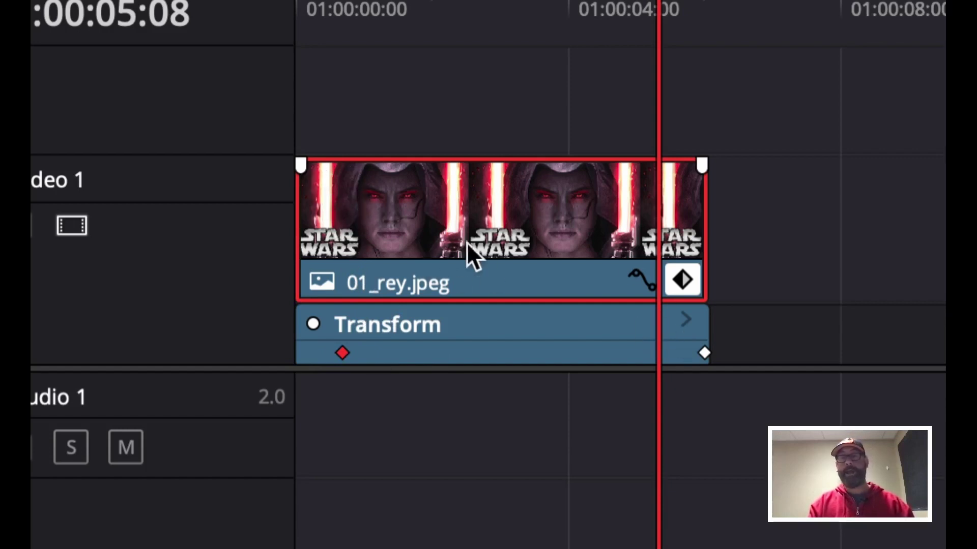
pyautogui.click(704, 352)
pyautogui.moveTo(705, 352); pyautogui.dragTo(660, 352)
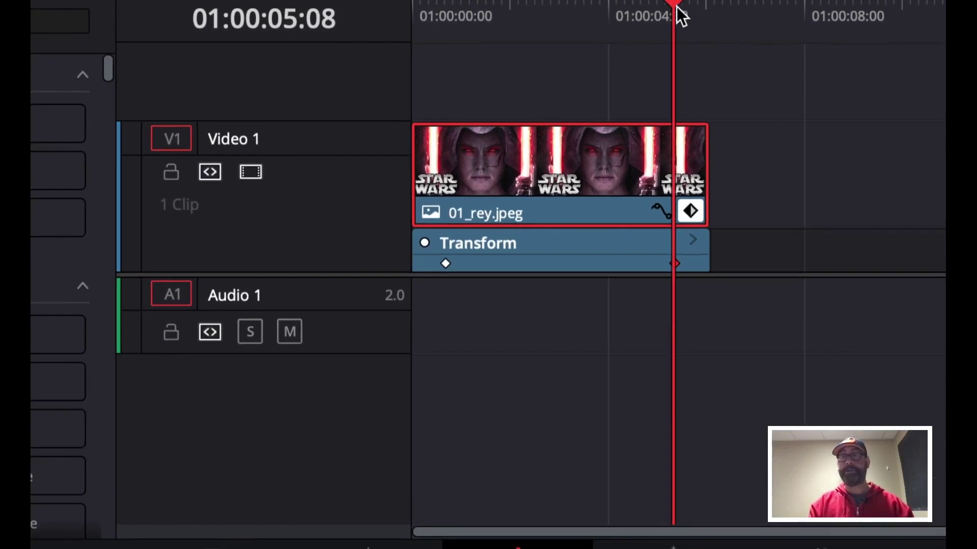
# Move the end keyframe earlier in the clip and trim the clip's end to a duration of about 00:00:05:10.
pyautogui.moveTo(675, 11); pyautogui.dragTo(602, 7)
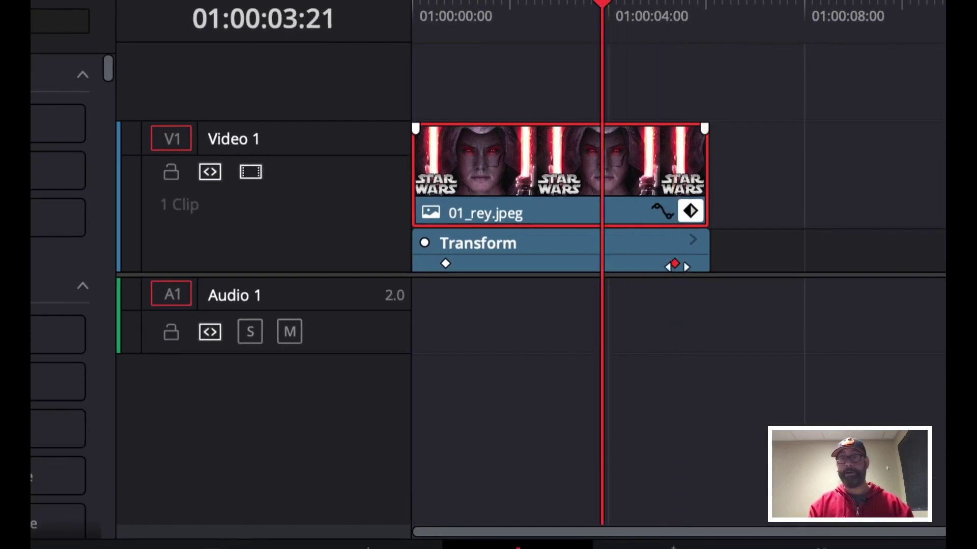
pyautogui.moveTo(675, 264); pyautogui.dragTo(636, 263)
pyautogui.moveTo(704, 164); pyautogui.dragTo(672, 165)
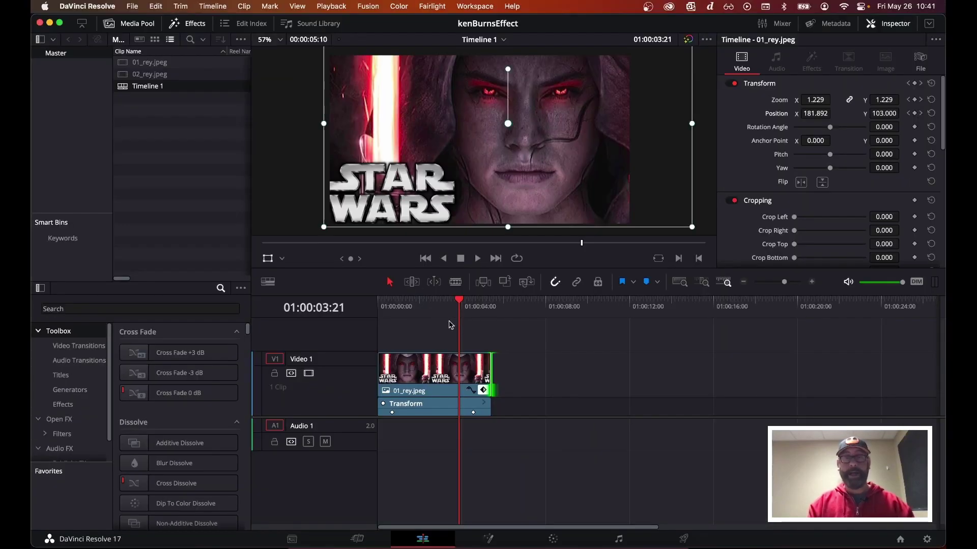
# Play the trimmed clip from the start of the timeline to review the shifted keyframe timing.
pyautogui.moveTo(462, 303); pyautogui.dragTo(379, 304)
pyautogui.press('space')
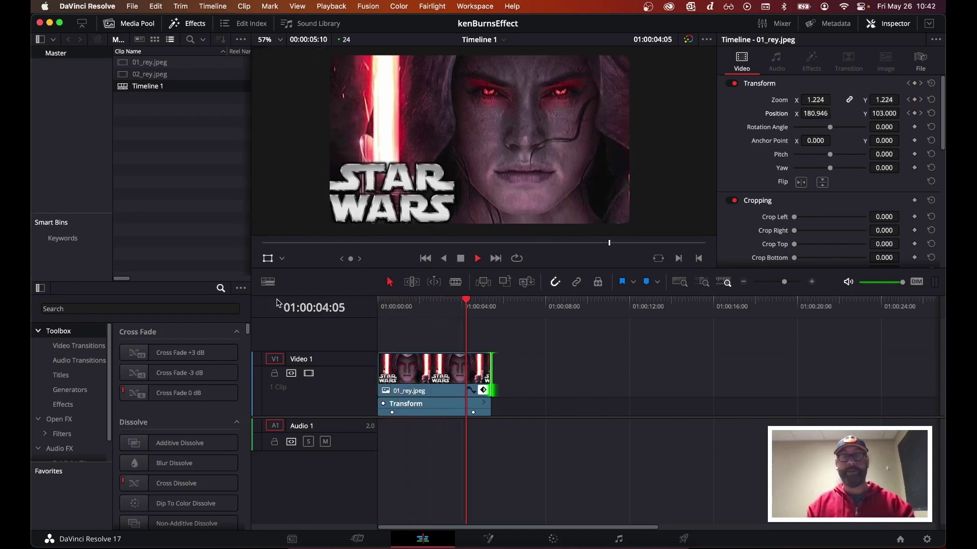
pyautogui.press('space')
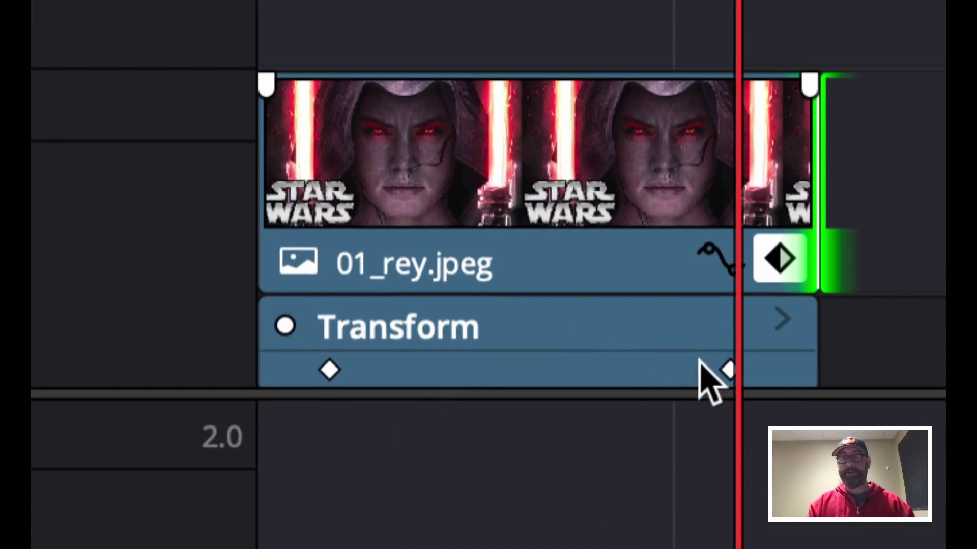
# Move the end keyframe to about 01:00:03:23 and the start keyframe to about 01:00:01:11 to shorten the animation.
pyautogui.click(729, 370)
pyautogui.moveTo(728, 371); pyautogui.dragTo(669, 370)
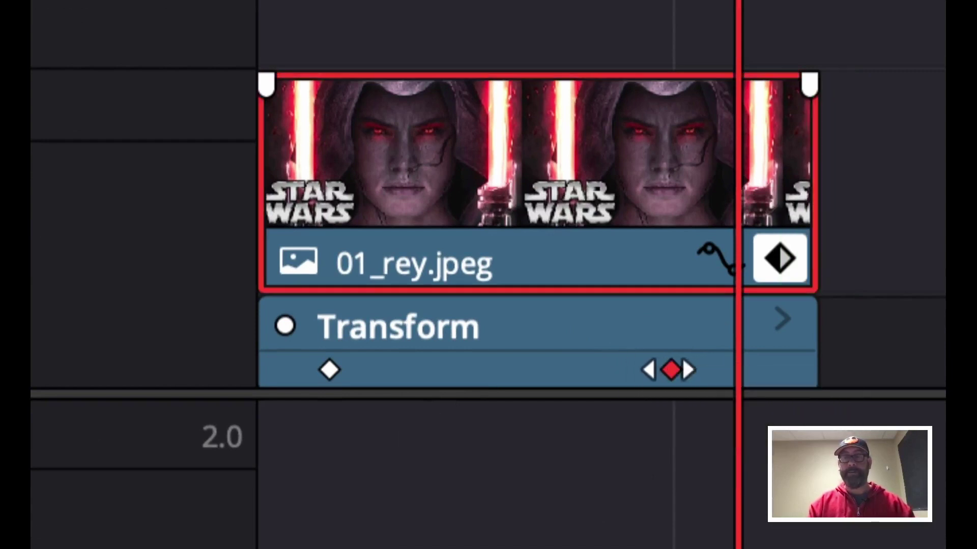
pyautogui.click(330, 370)
pyautogui.moveTo(330, 368); pyautogui.dragTo(410, 368)
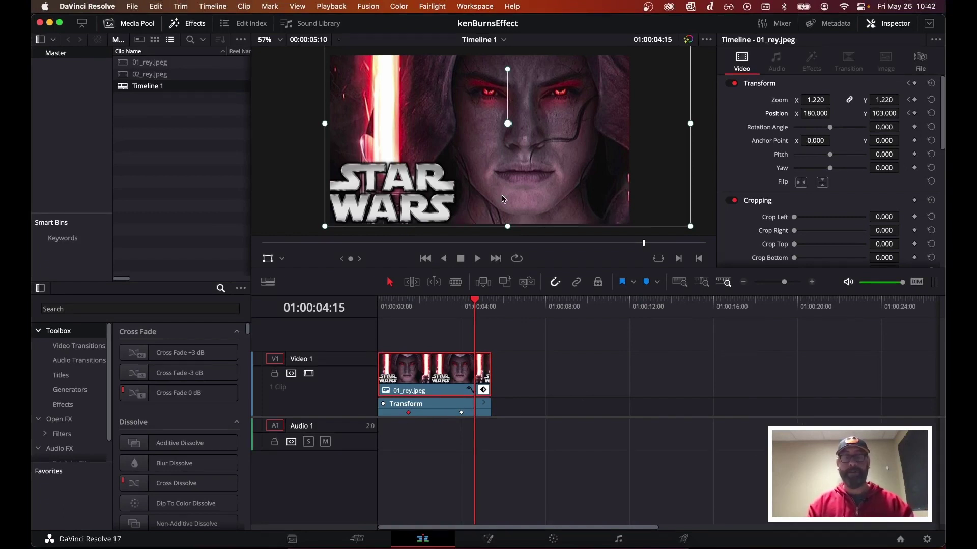
# Set the clip's Y position to -144 at 01:00:02:18, between the two keyframes, and play the timeline from the beginning.
pyautogui.scroll(2, 529, 152)
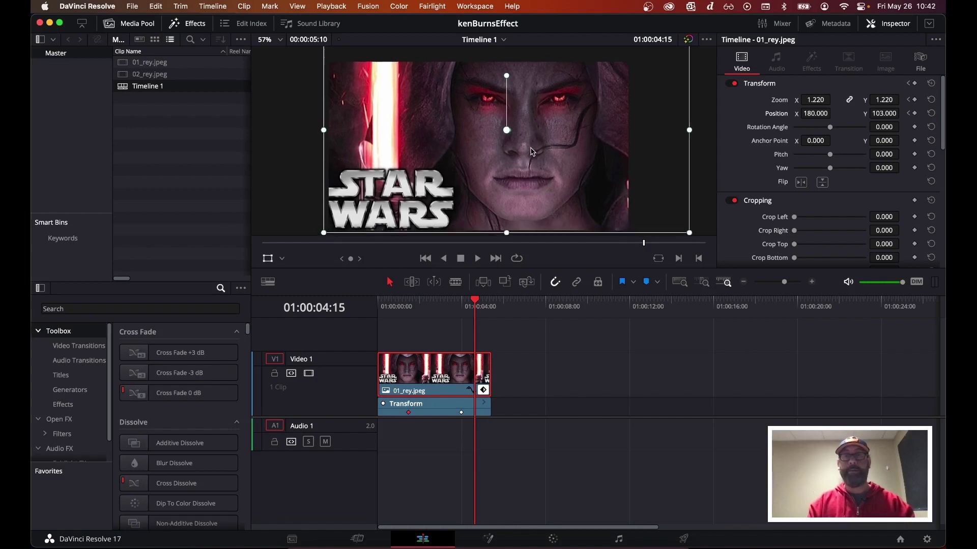
pyautogui.scroll(-2, 532, 151)
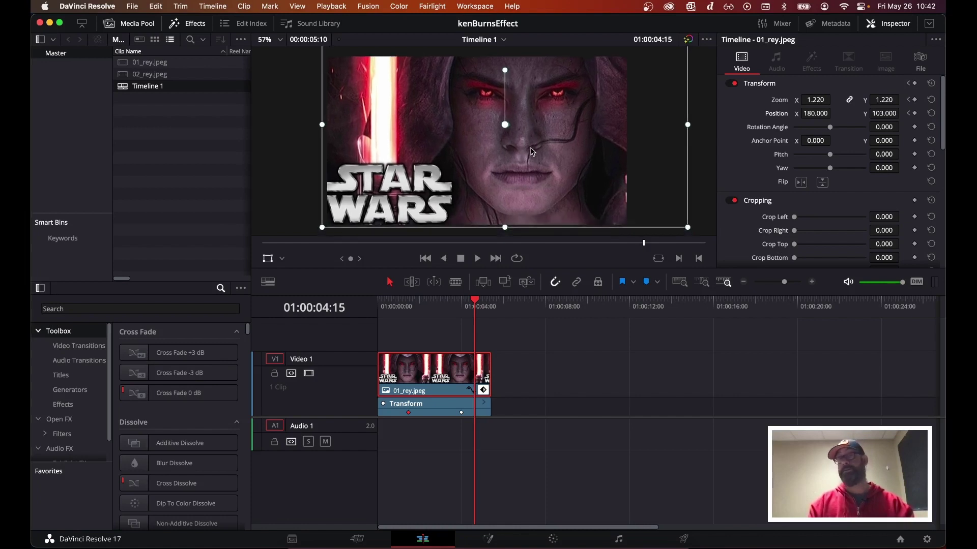
pyautogui.scroll(1, 532, 151)
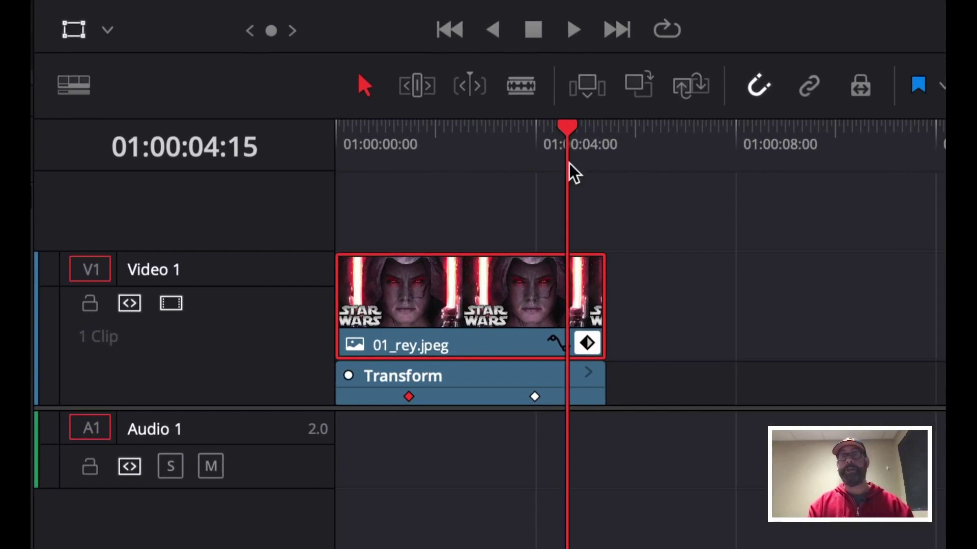
pyautogui.moveTo(570, 137); pyautogui.dragTo(475, 139)
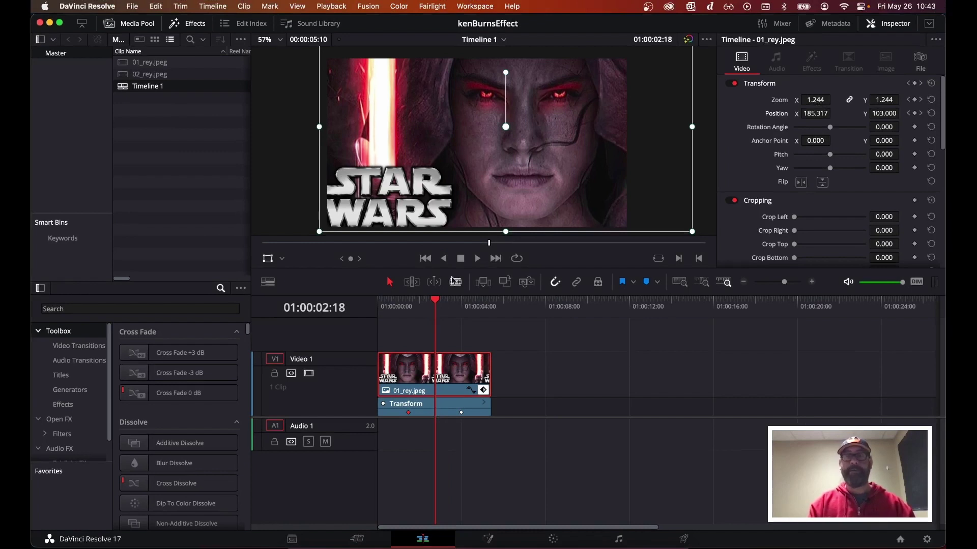
pyautogui.moveTo(436, 302)
pyautogui.mouseDown()
pyautogui.moveTo(447, 302)
pyautogui.moveTo(423, 302)
pyautogui.moveTo(436, 303)
pyautogui.mouseUp()
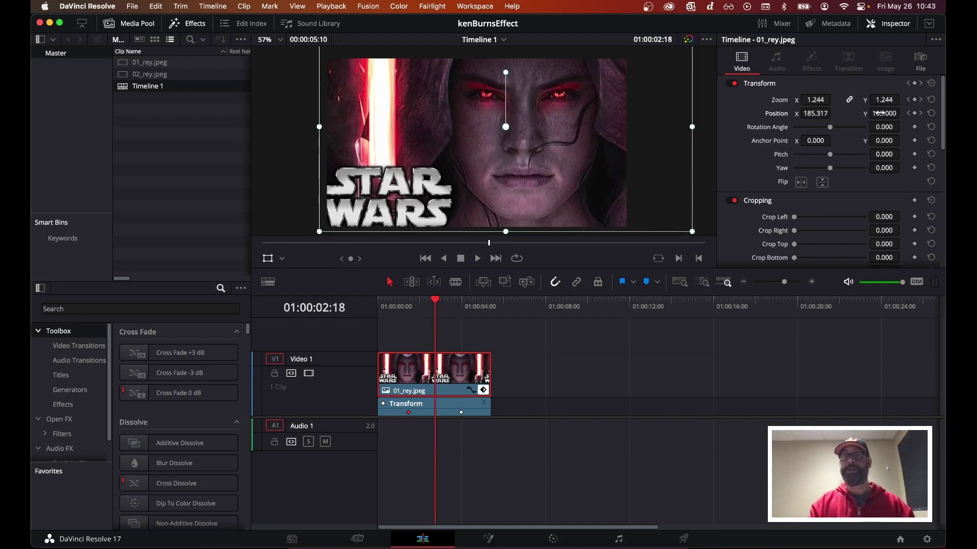
pyautogui.moveTo(882, 114); pyautogui.dragTo(860, 114)
pyautogui.moveTo(847, 113); pyautogui.dragTo(878, 113)
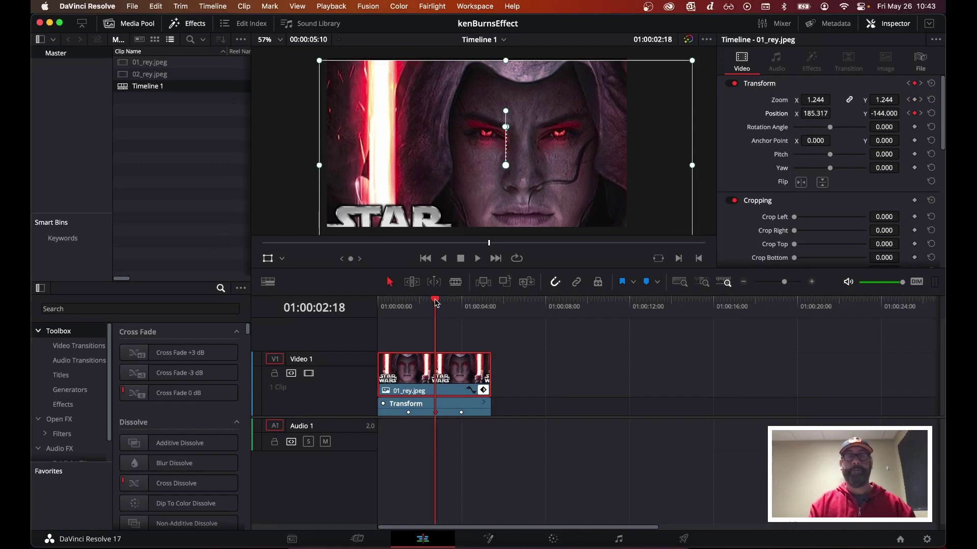
pyautogui.moveTo(435, 302); pyautogui.dragTo(379, 302)
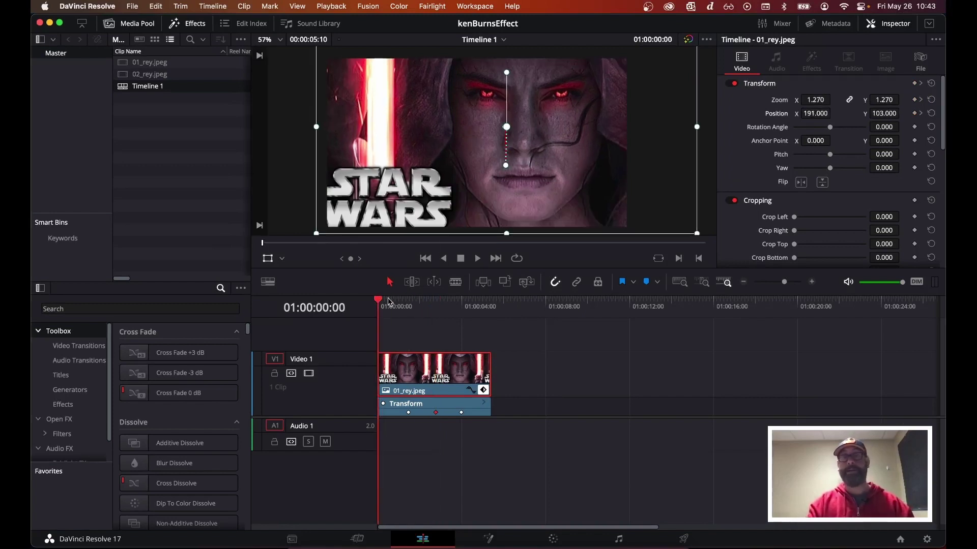
pyautogui.press('space')
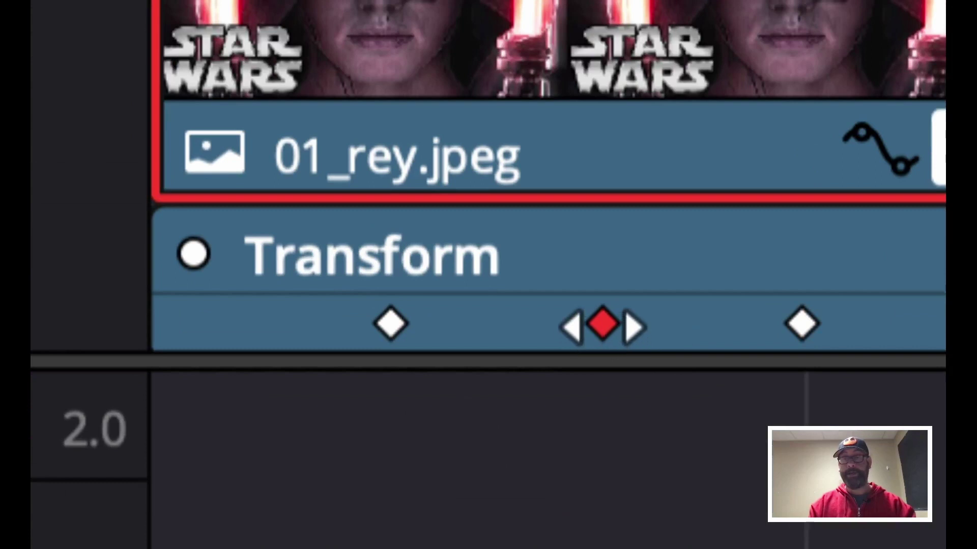
# Delete the middle keyframe from the clip's Transform track.
pyautogui.click(390, 324)
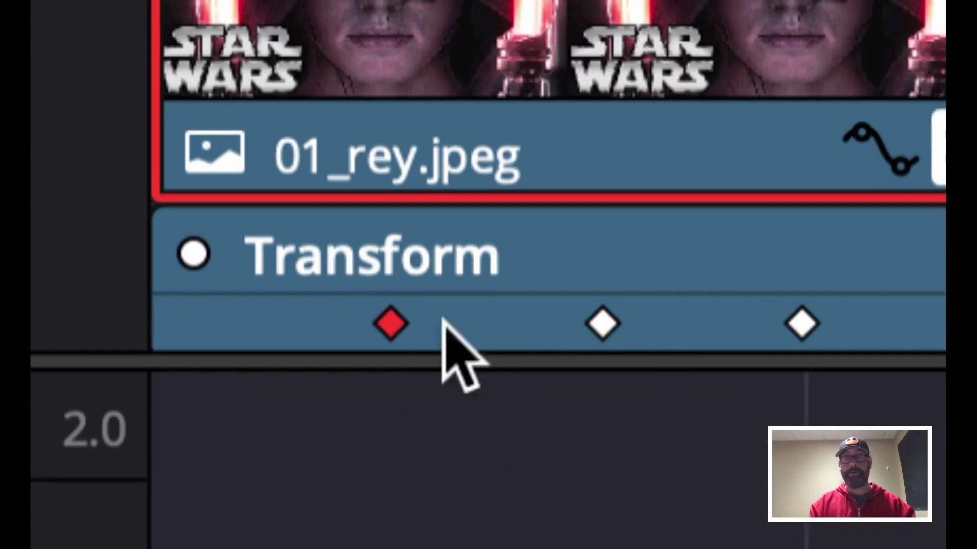
pyautogui.click(603, 324)
pyautogui.press('Delete')
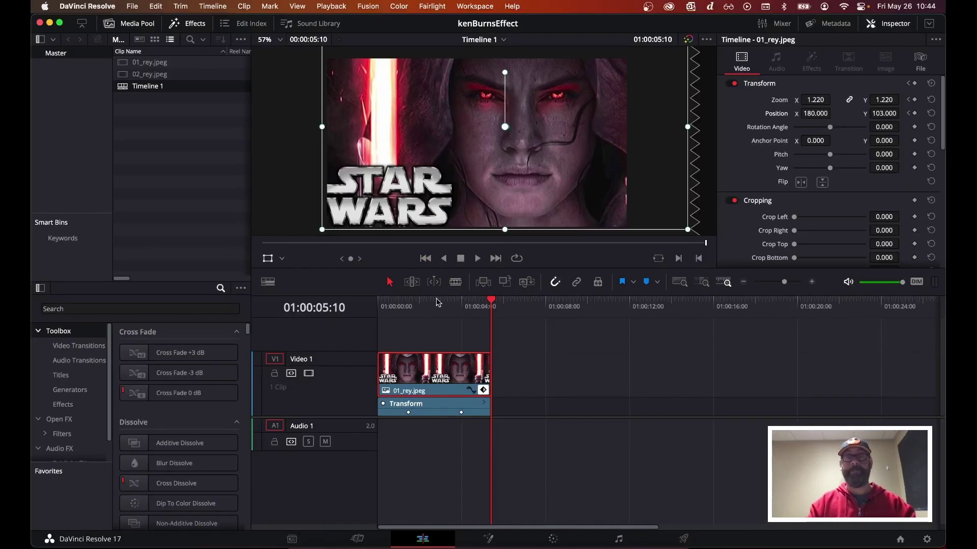
# Play the clip from its first keyframe at 01:00:01:11 to check the two-keyframe animation.
pyautogui.moveTo(436, 302); pyautogui.dragTo(405, 303)
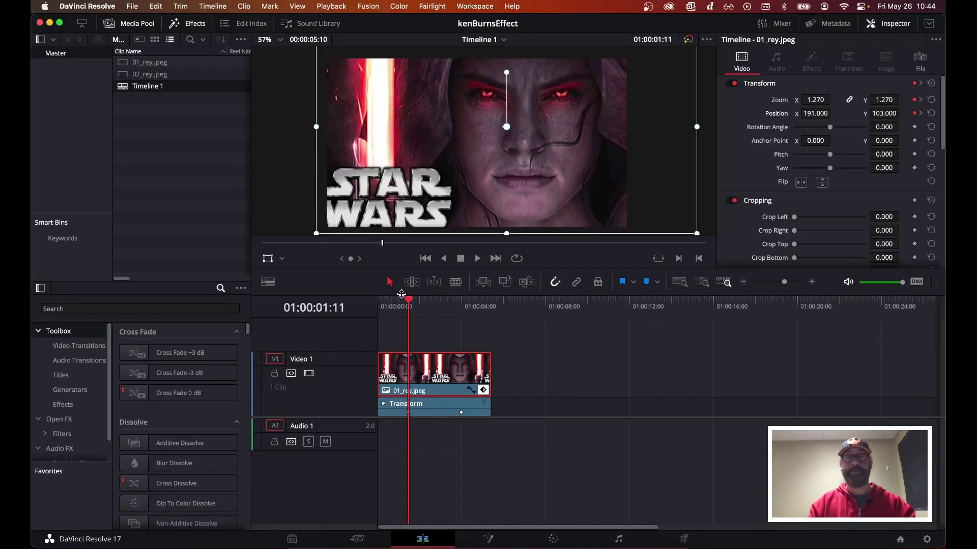
pyautogui.press('space')
pyautogui.press('space')
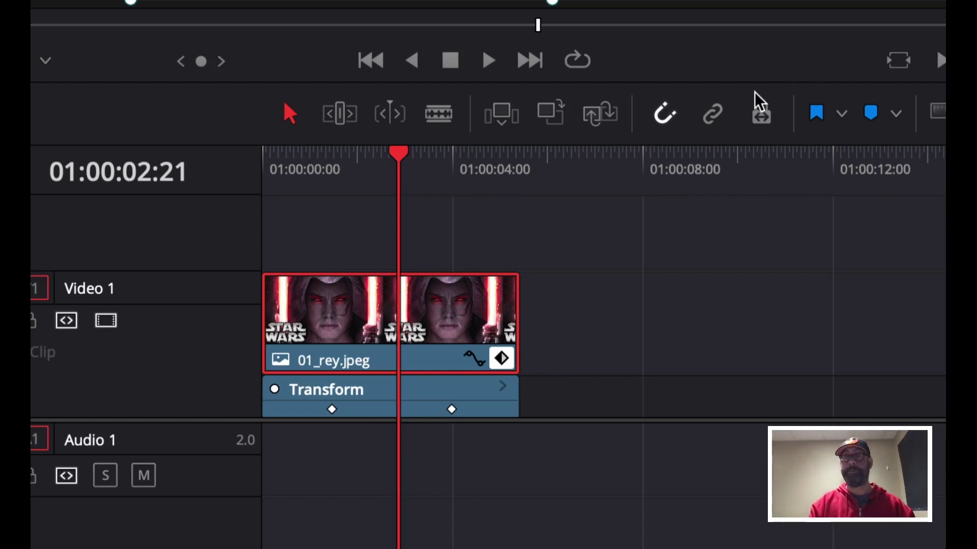
# Set the clip's Y position to -76 at the 01:00:03:23 end keyframe and play the timeline from the beginning.
pyautogui.click(667, 116)
pyautogui.moveTo(396, 162); pyautogui.dragTo(440, 159)
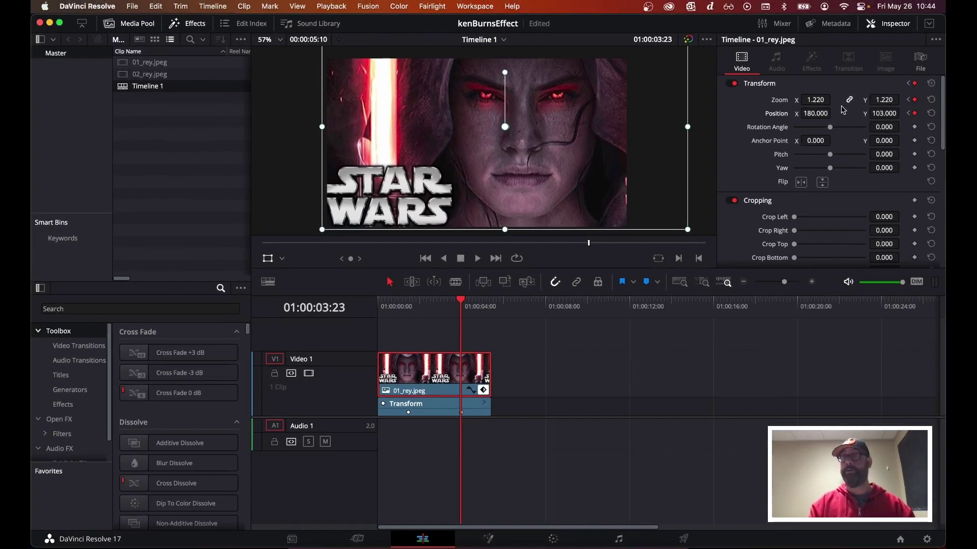
pyautogui.moveTo(883, 114); pyautogui.dragTo(787, 111)
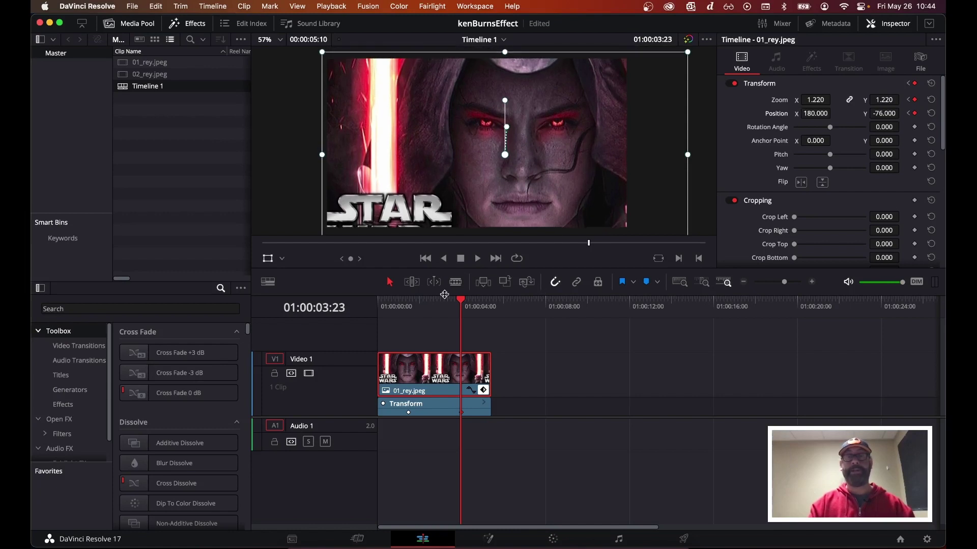
pyautogui.moveTo(464, 301); pyautogui.dragTo(379, 299)
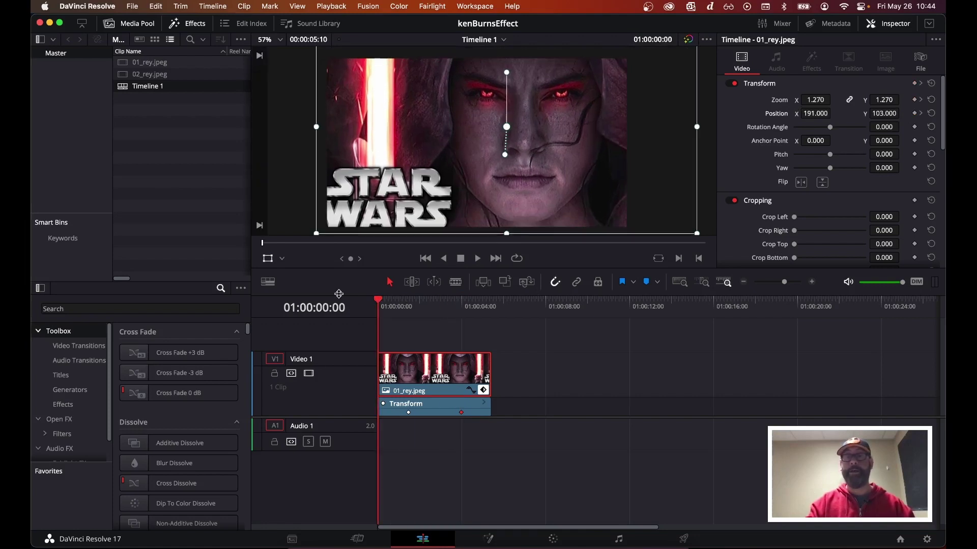
pyautogui.press('space')
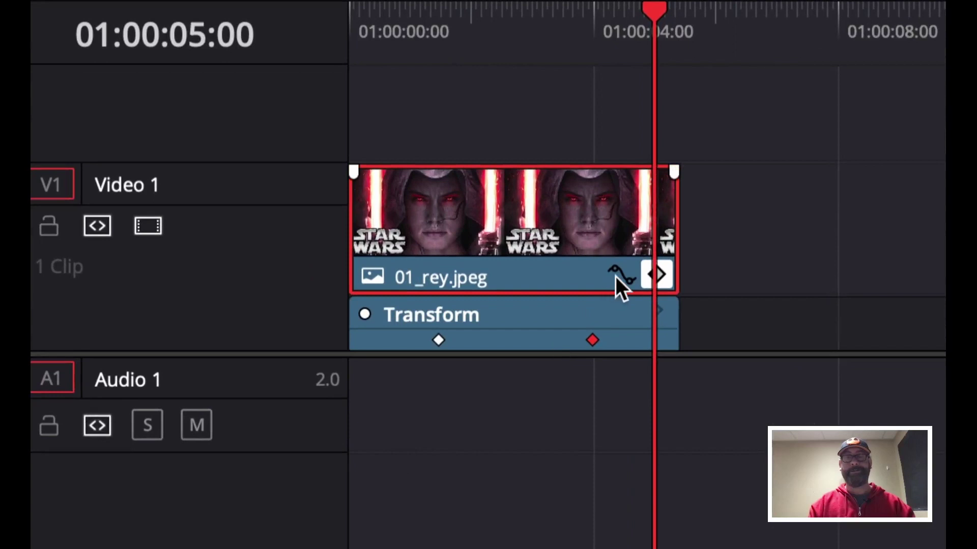
# Show and hide the 01_rey.jpeg clip's curve editor and keyframe track to compare the two views, leaving both closed.
pyautogui.click(470, 391)
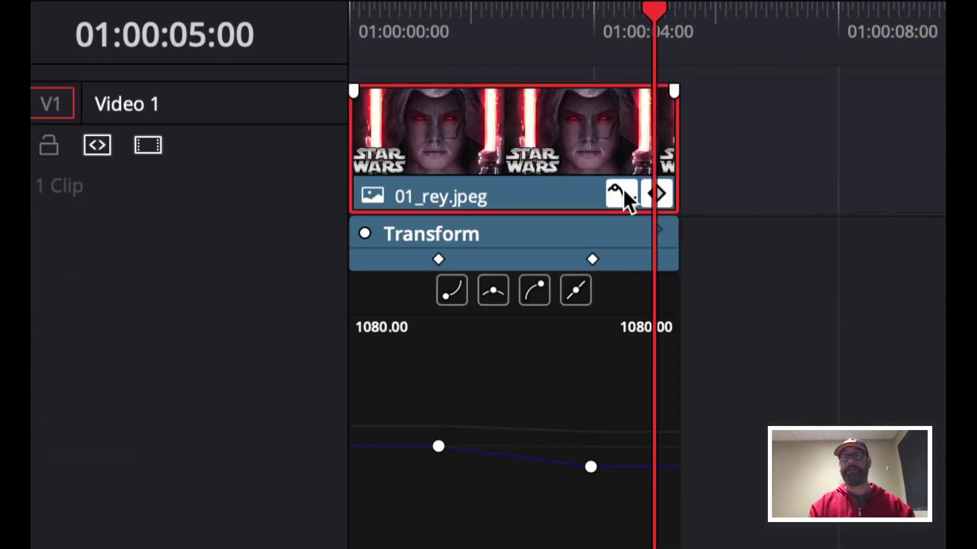
pyautogui.click(661, 188)
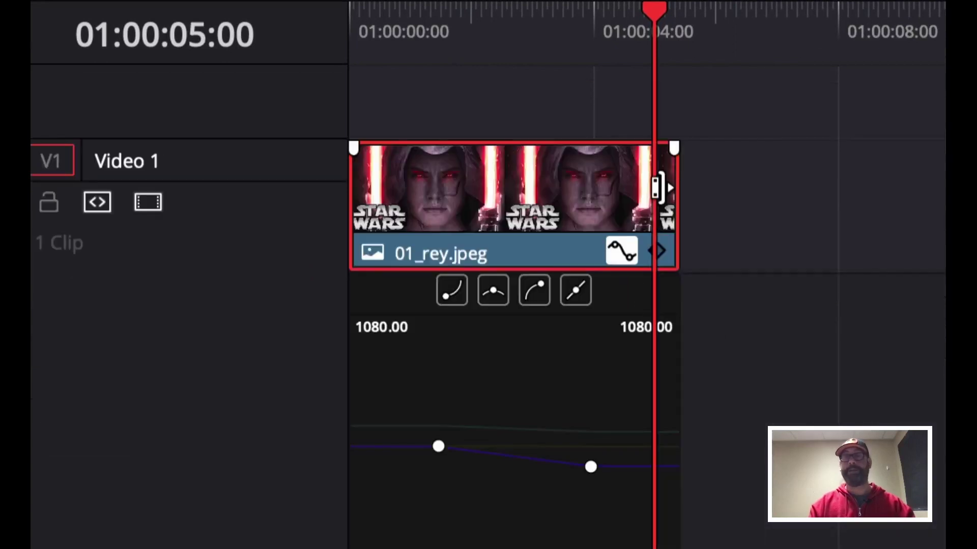
pyautogui.click(620, 254)
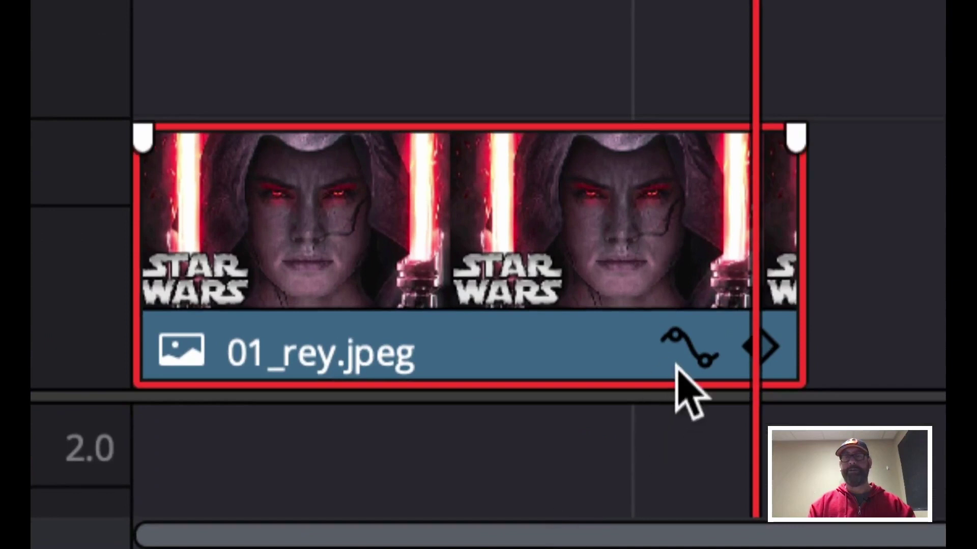
pyautogui.click(688, 355)
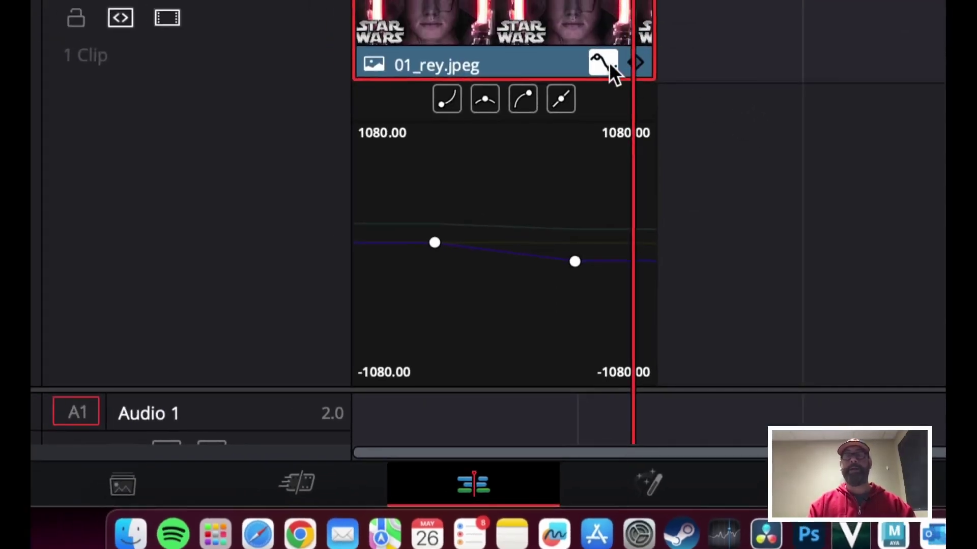
pyautogui.click(609, 62)
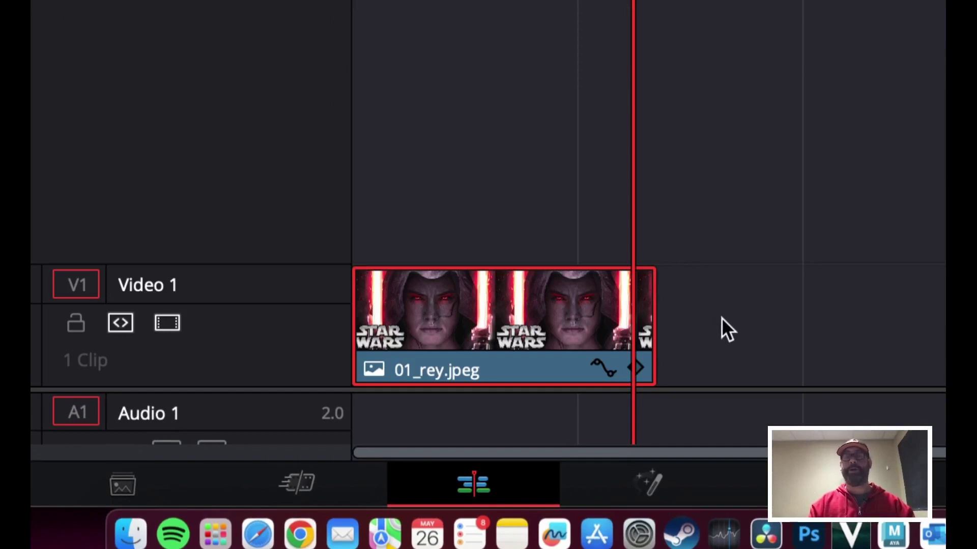
pyautogui.click(636, 367)
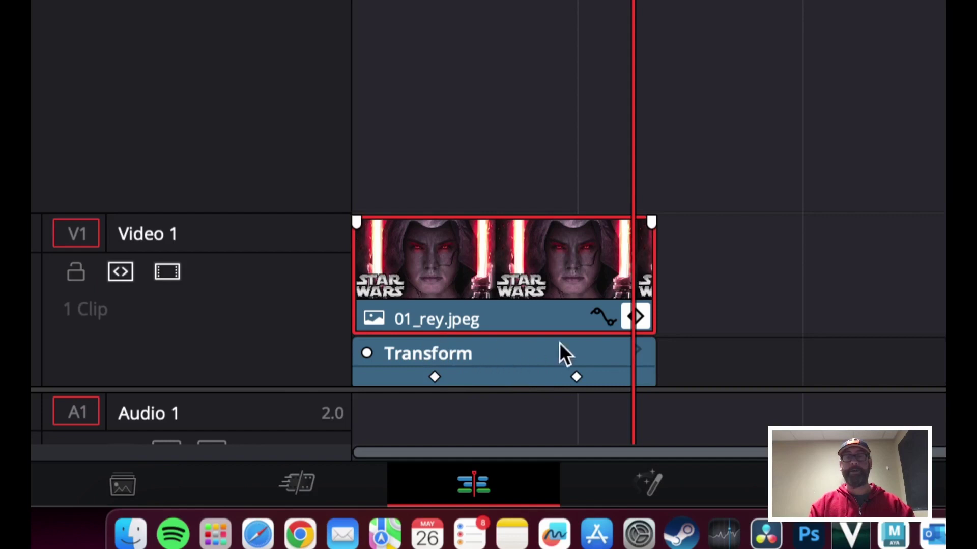
pyautogui.click(643, 317)
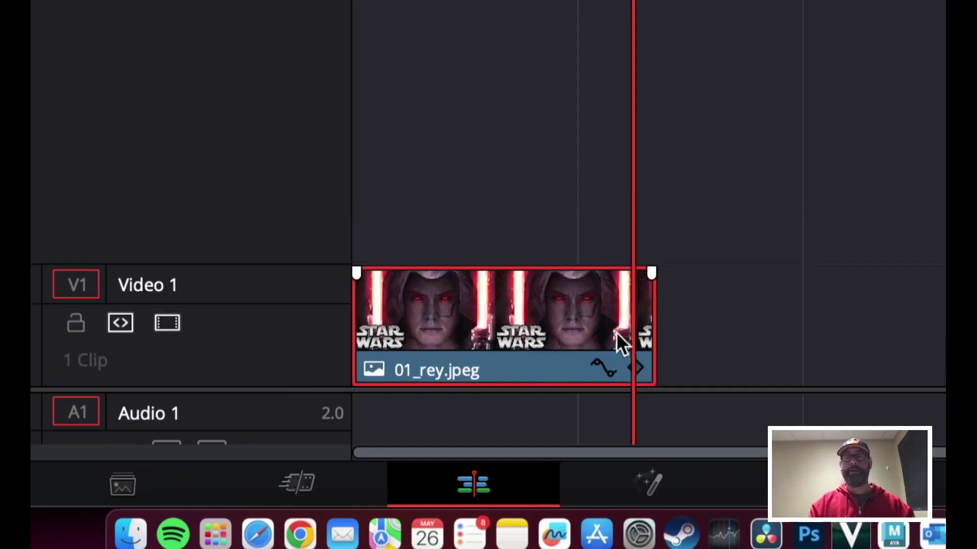
# Open the clip's curve editor and inspect the Zoom Y and Position Y curves.
pyautogui.click(602, 367)
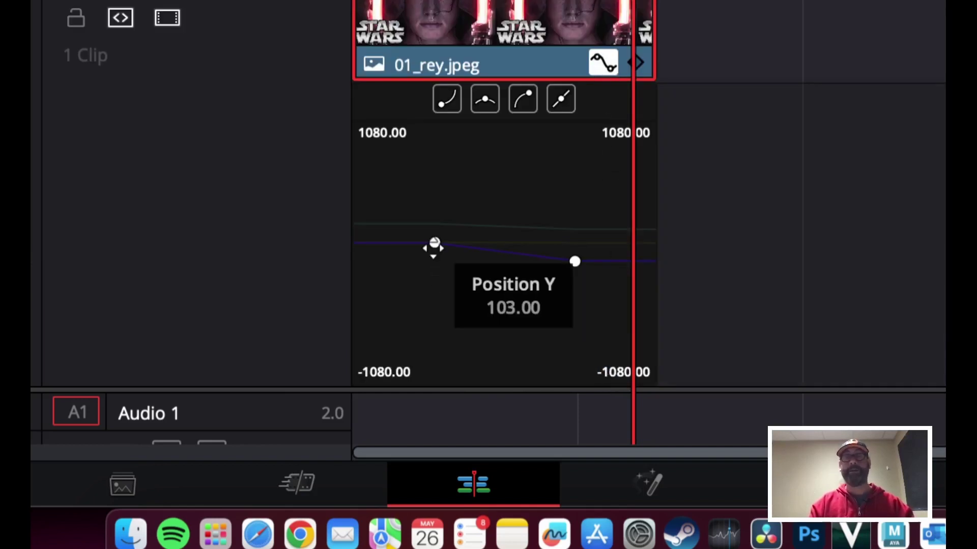
pyautogui.click(525, 227)
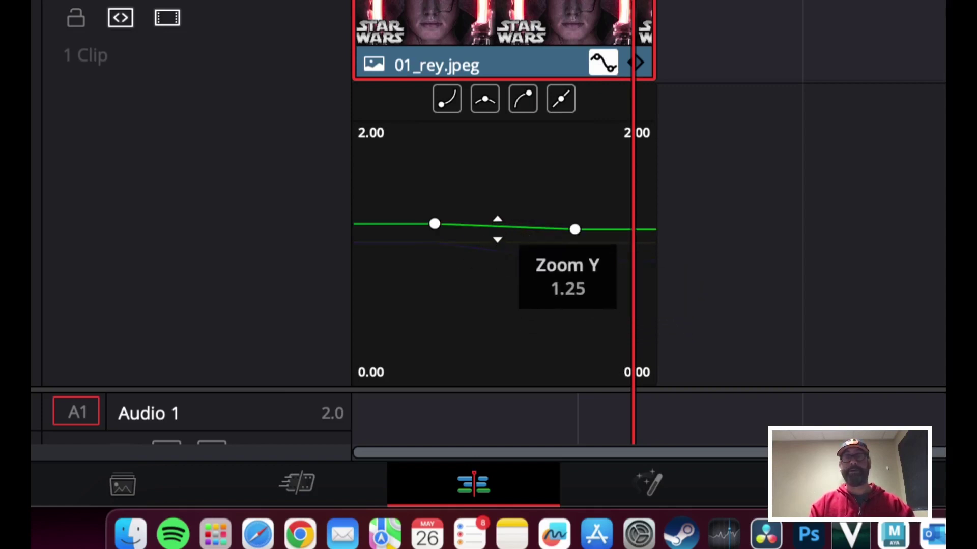
pyautogui.click(510, 248)
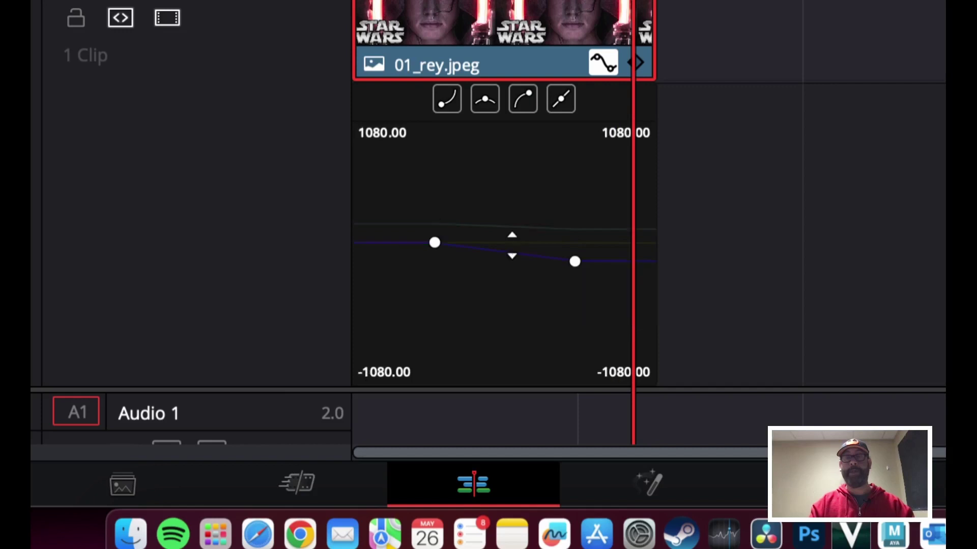
# Select both keyframes on the clip's Zoom Y curve and apply the ease in and out smoothing.
pyautogui.click(606, 253)
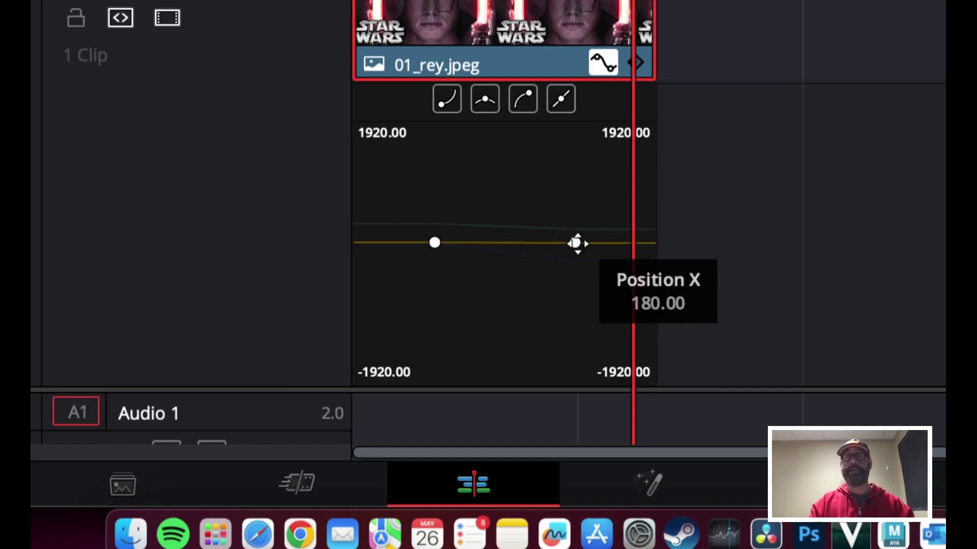
pyautogui.click(506, 229)
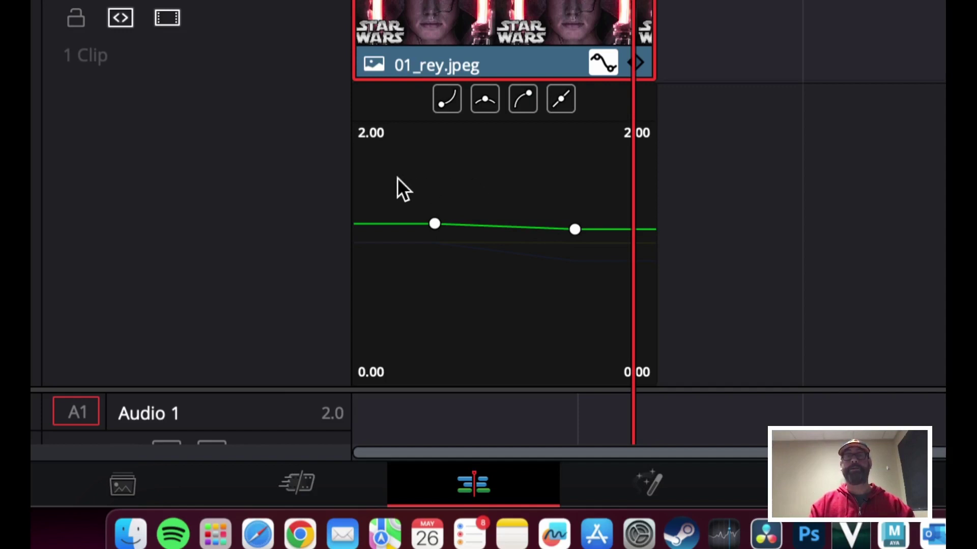
pyautogui.moveTo(398, 178); pyautogui.dragTo(590, 248)
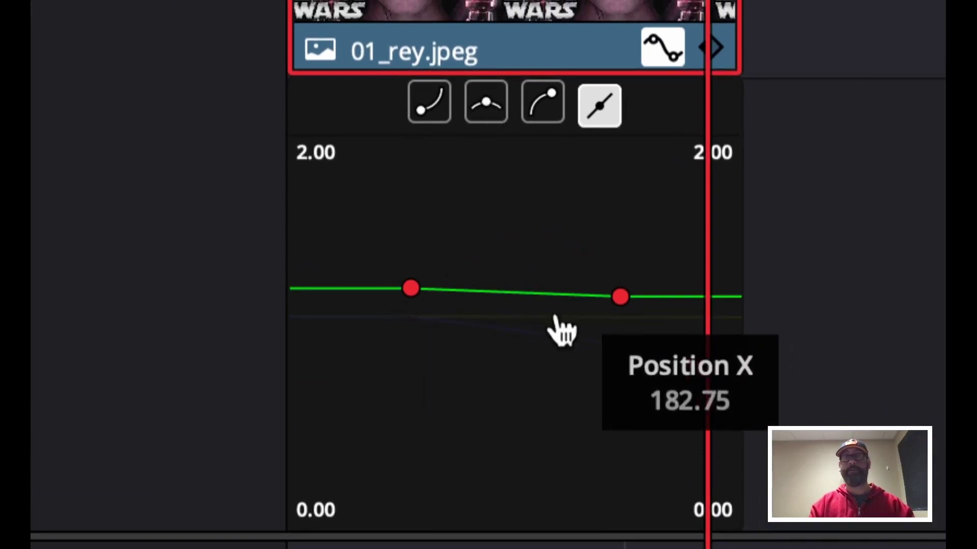
pyautogui.click(485, 102)
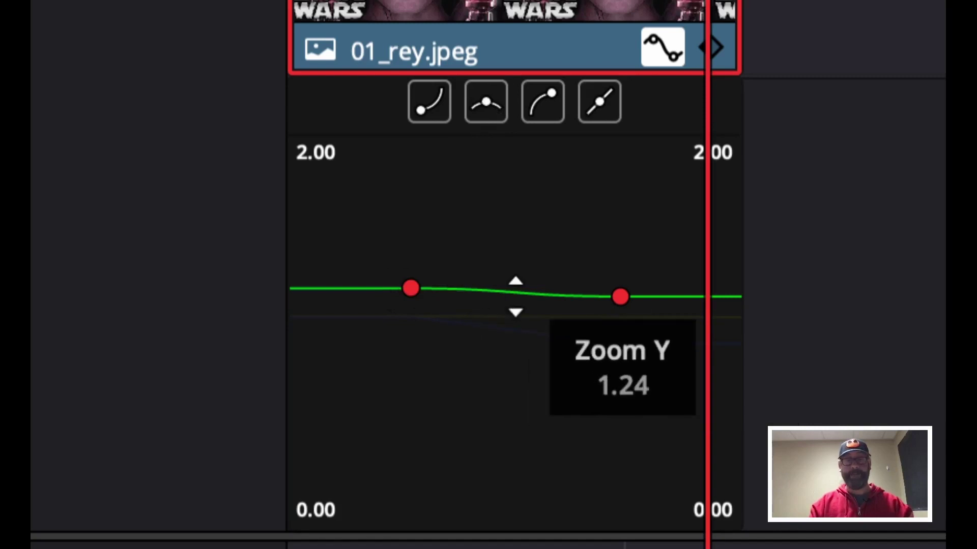
# Play the timeline from about 01:00:00:17 to check the eased zoom animation, stopping after the second keyframe.
pyautogui.scroll(2, 515, 297)
pyautogui.scroll(-1, 516, 297)
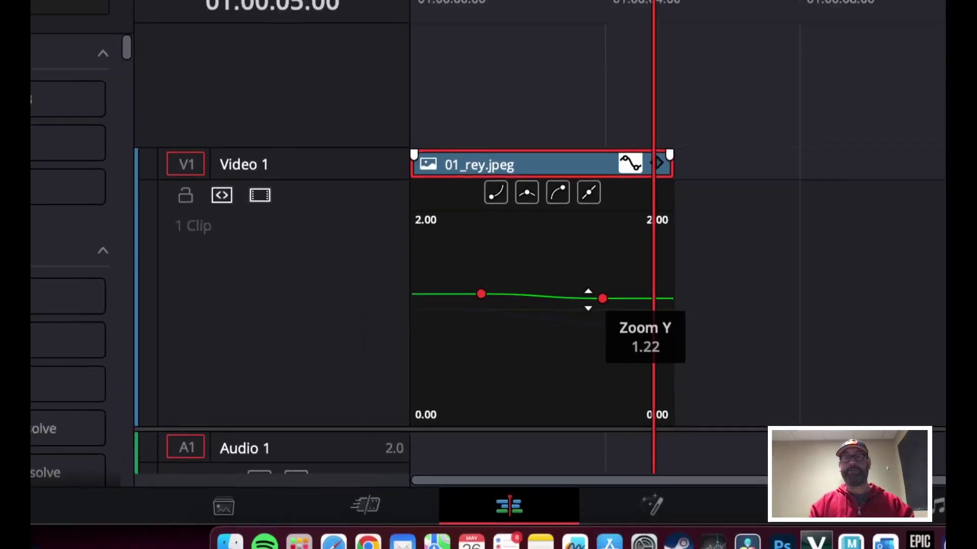
pyautogui.click(635, 138)
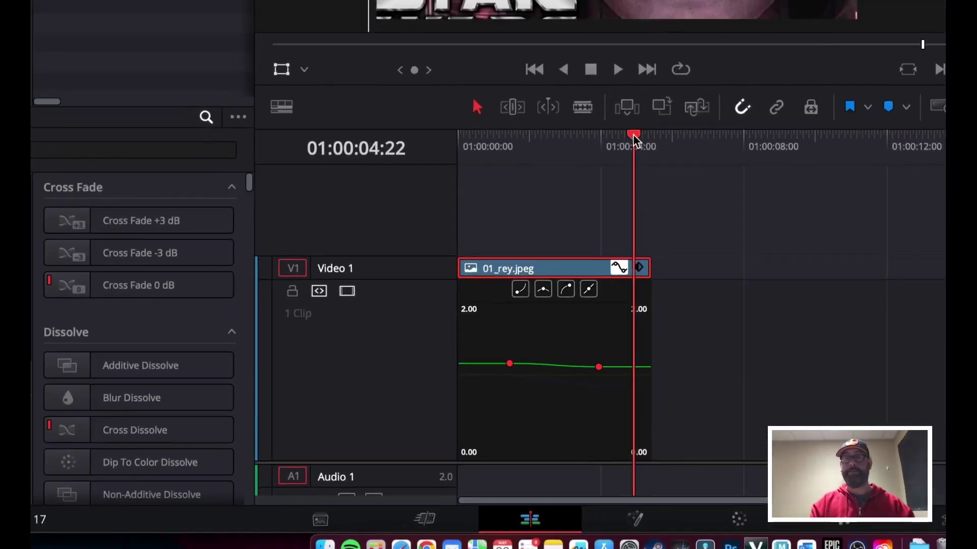
pyautogui.moveTo(634, 137); pyautogui.dragTo(484, 137)
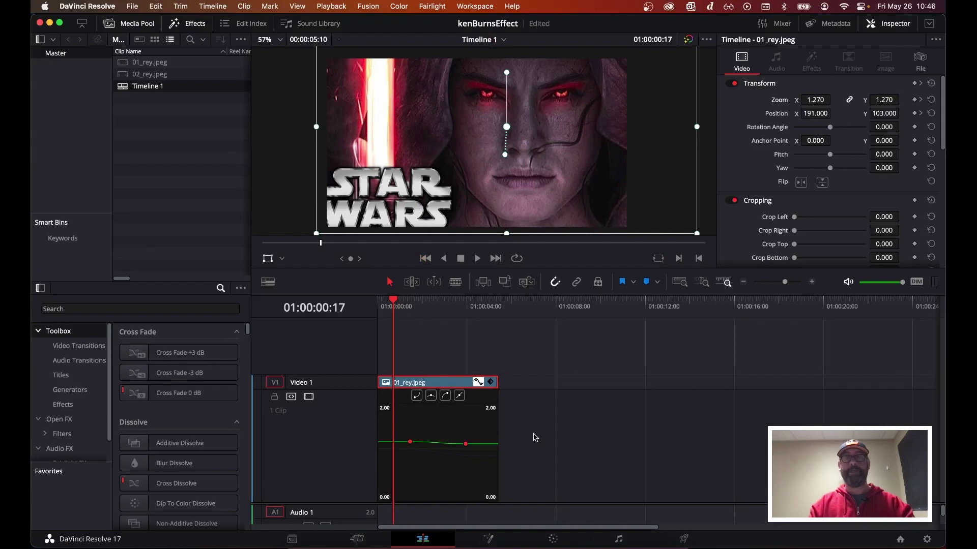
pyautogui.press('space')
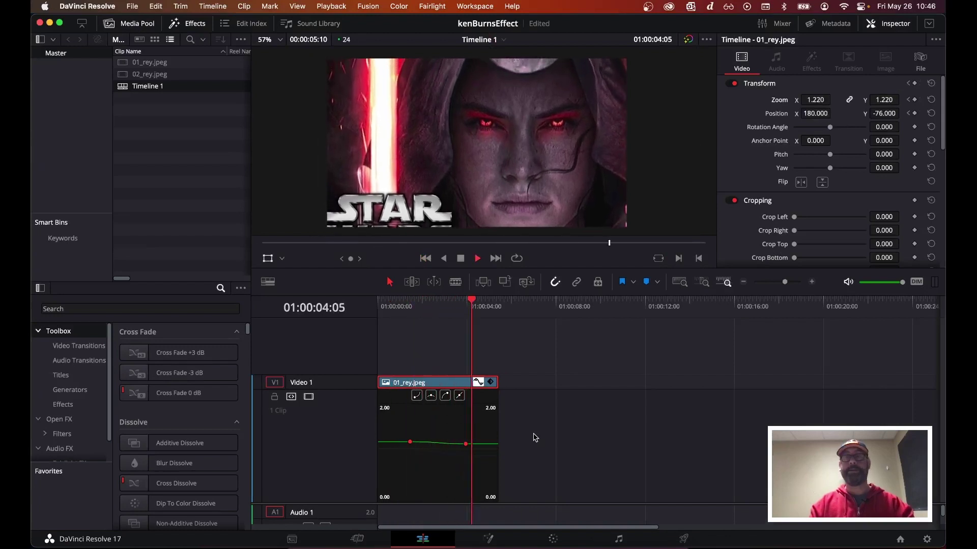
pyautogui.press('space')
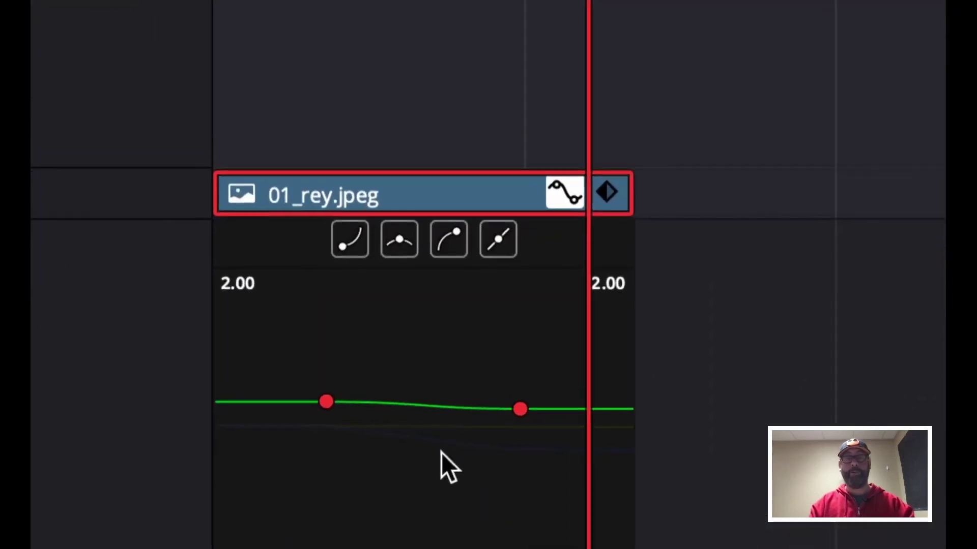
# Compare the Position Y, Position X and Zoom Y curves in the clip's curve editor, leaving Position Y active.
pyautogui.moveTo(434, 443)
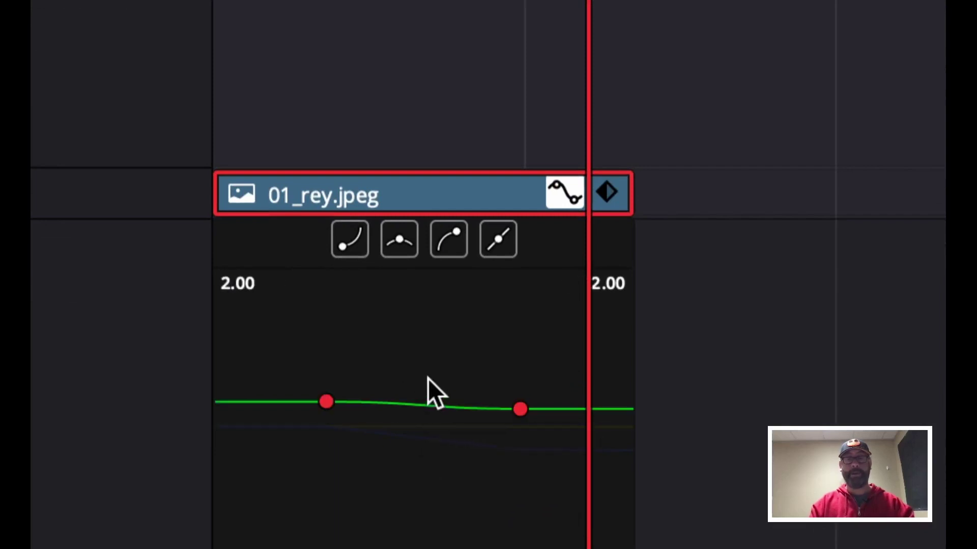
pyautogui.click(436, 440)
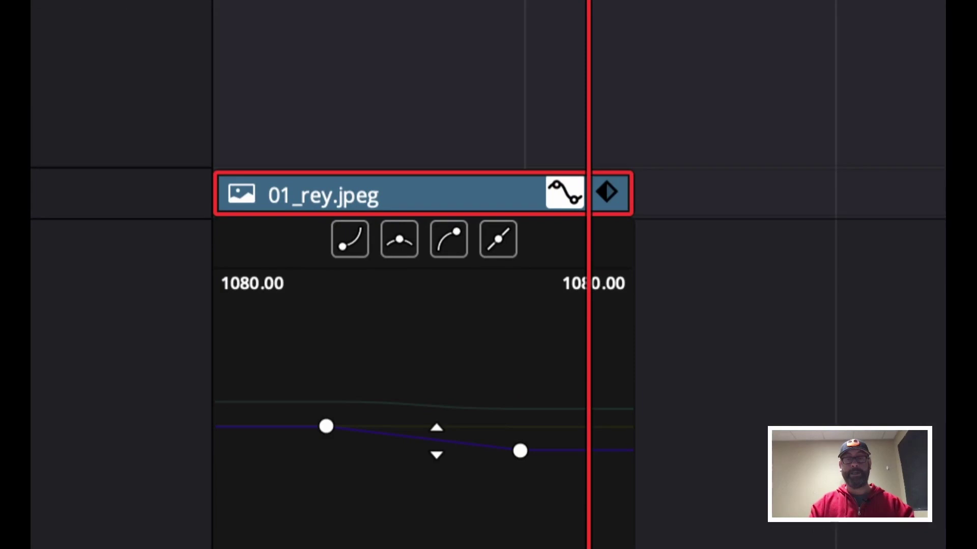
pyautogui.click(459, 426)
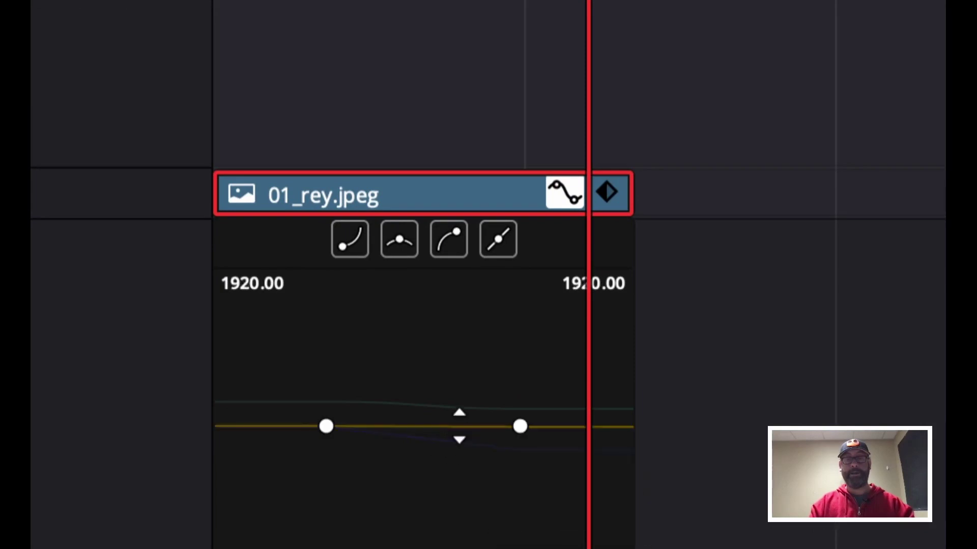
pyautogui.click(458, 441)
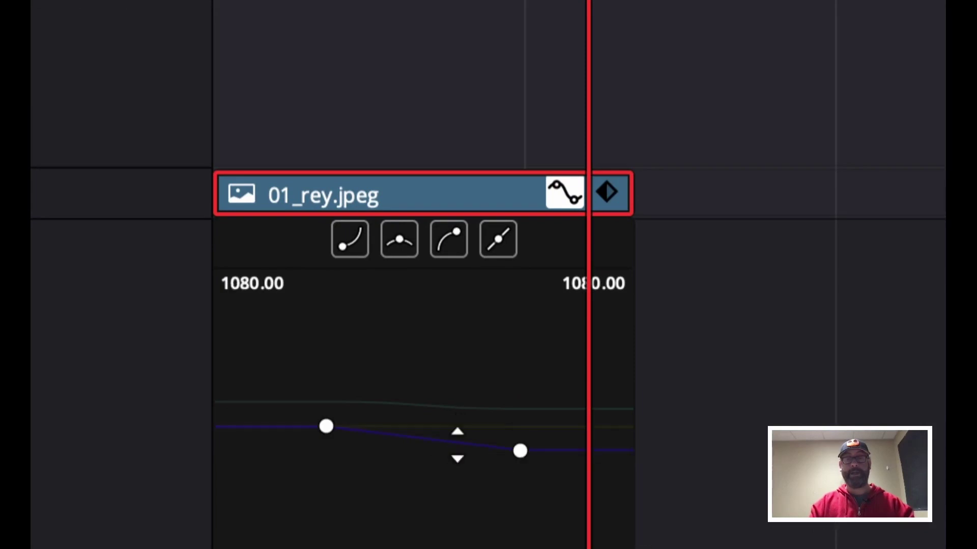
pyautogui.click(460, 427)
pyautogui.click(447, 405)
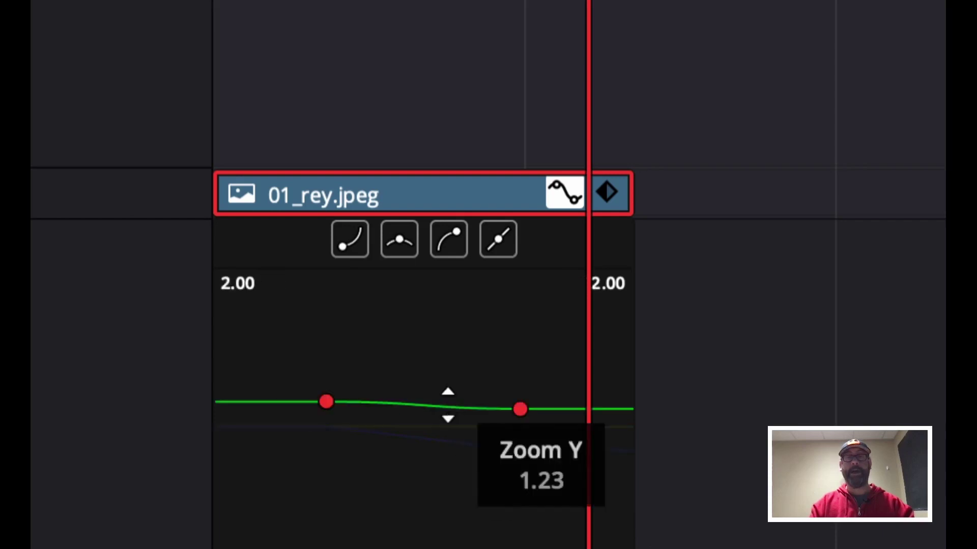
pyautogui.click(435, 432)
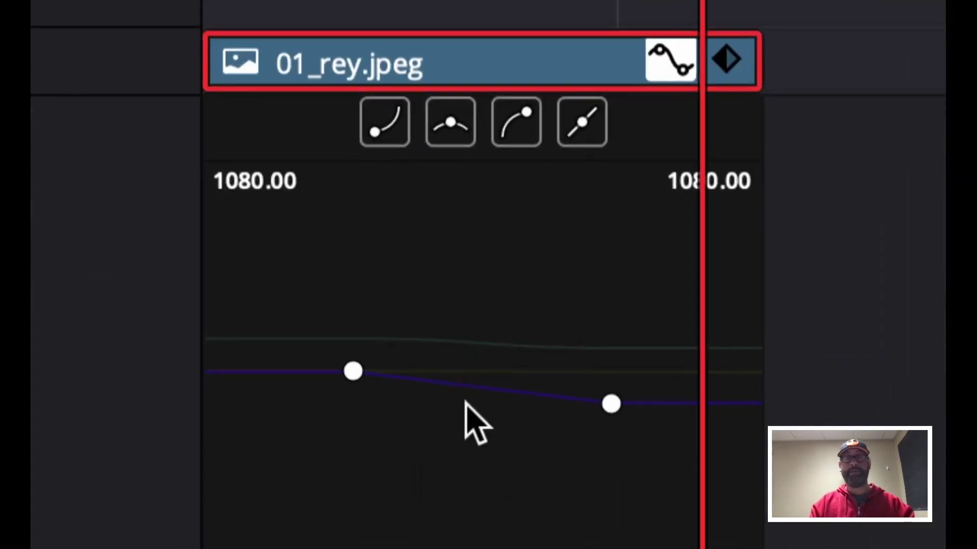
pyautogui.click(501, 374)
pyautogui.click(494, 341)
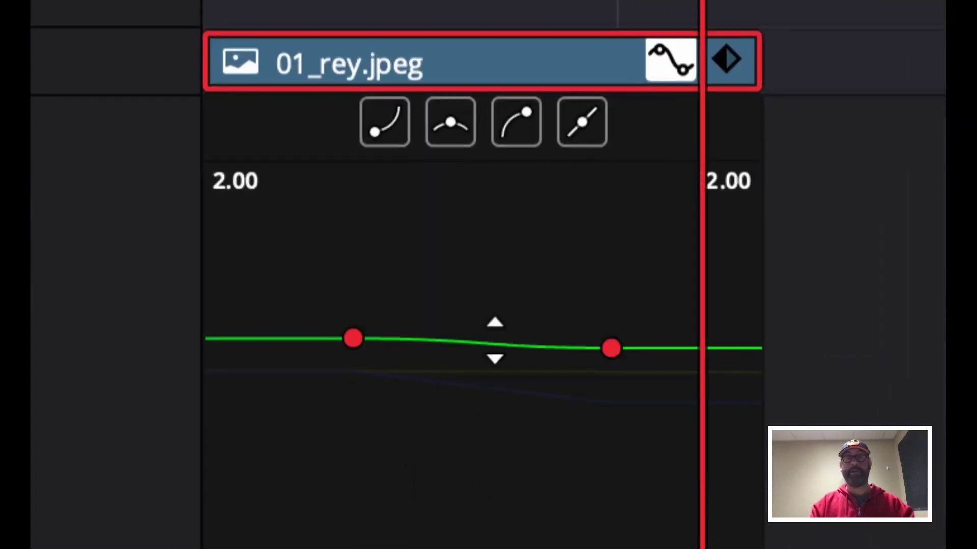
pyautogui.click(521, 369)
pyautogui.click(568, 397)
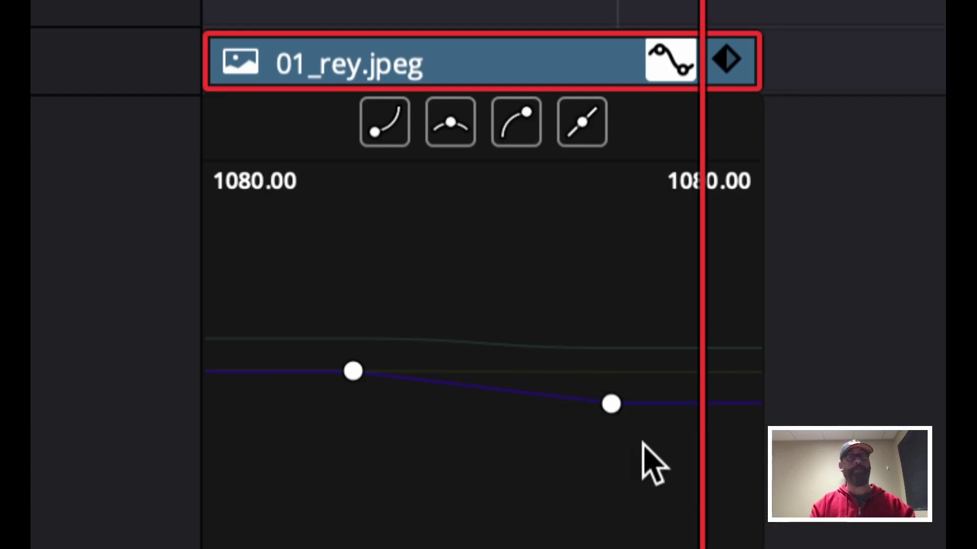
# Select both keyframes on the Position Y curve and apply the ease in and out smoothing.
pyautogui.moveTo(644, 444); pyautogui.dragTo(339, 356)
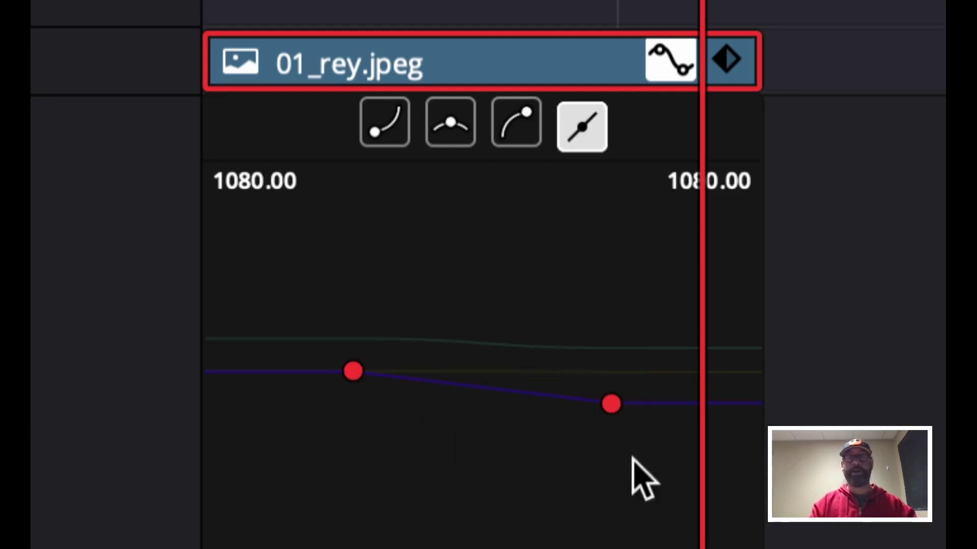
pyautogui.click(691, 483)
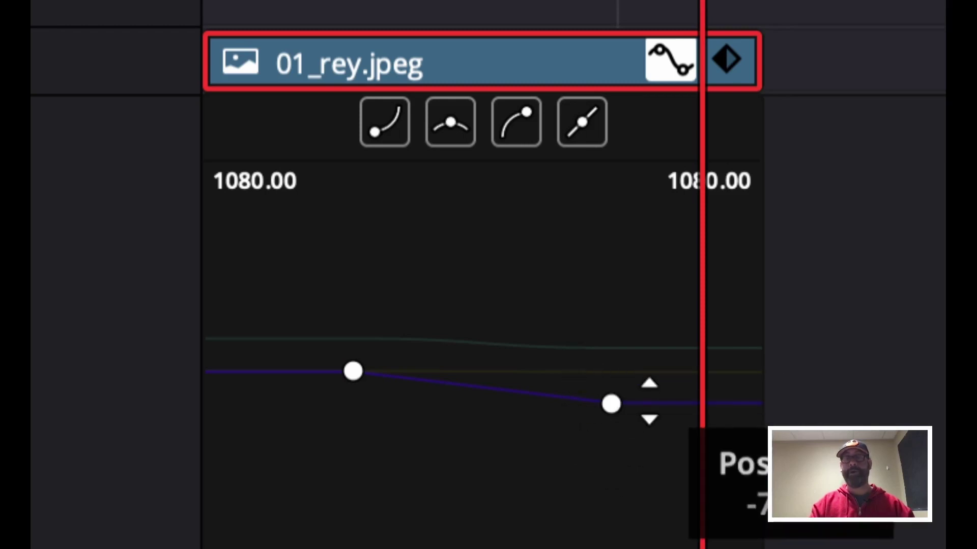
pyautogui.moveTo(655, 461); pyautogui.dragTo(319, 349)
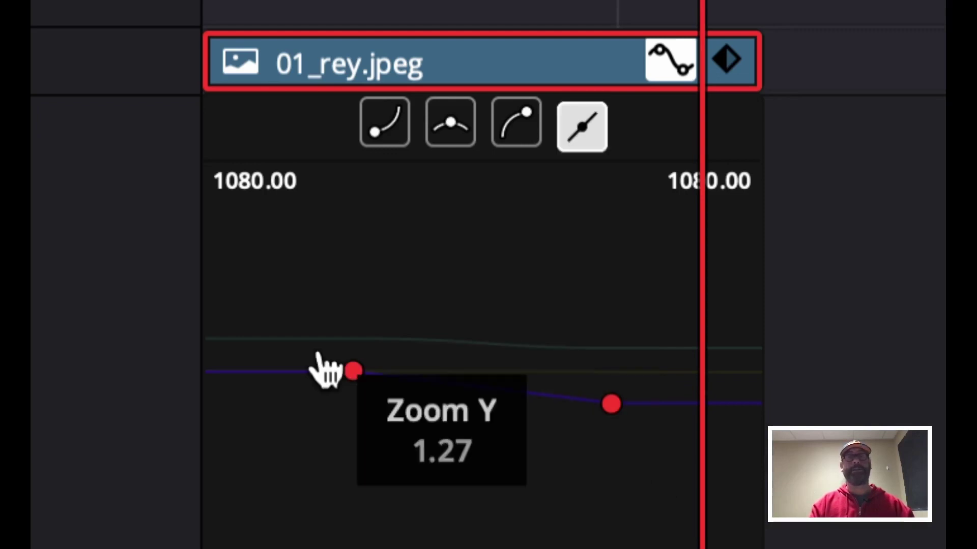
pyautogui.click(450, 128)
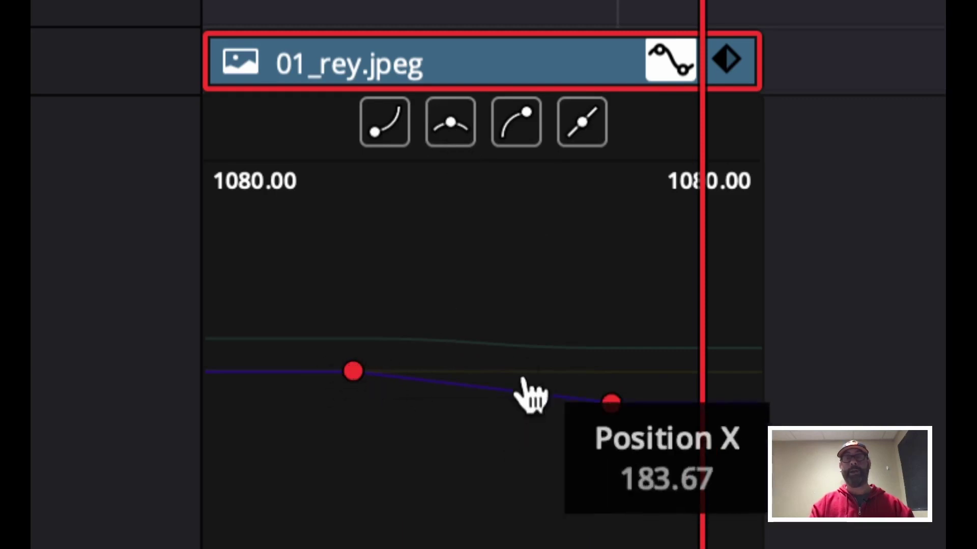
pyautogui.click(455, 121)
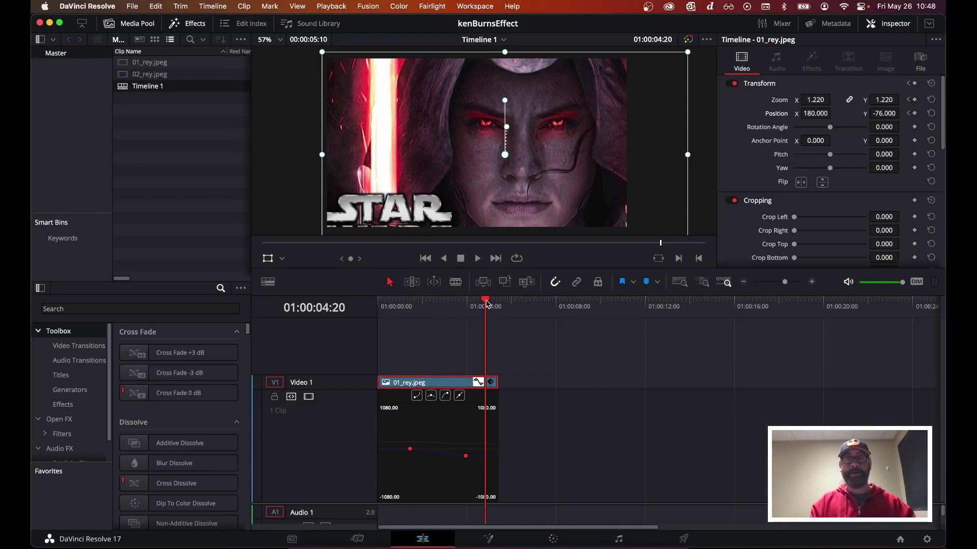
# Play the timeline from its start to the clip's end and examine the Position Y and Position X curve values.
pyautogui.moveTo(487, 304); pyautogui.dragTo(381, 304)
pyautogui.press('space')
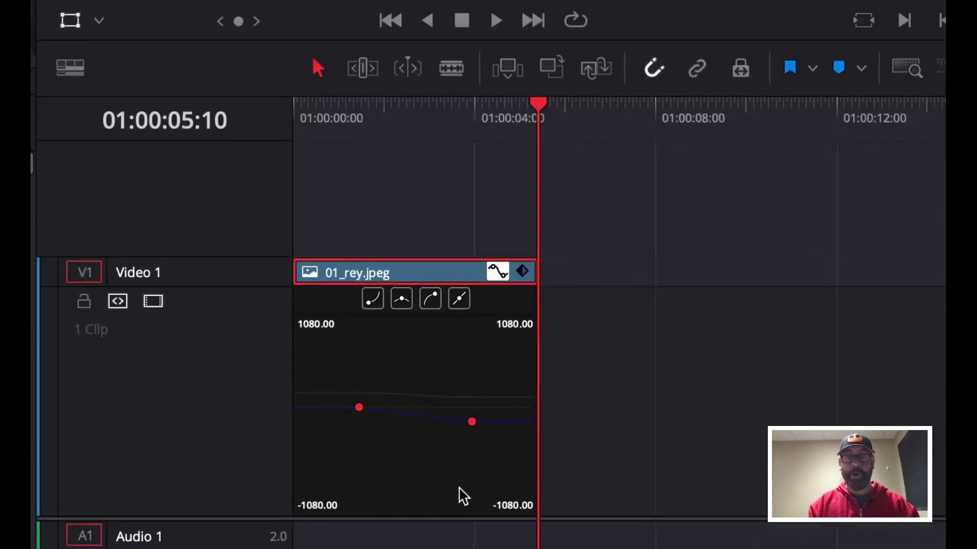
pyautogui.moveTo(465, 458)
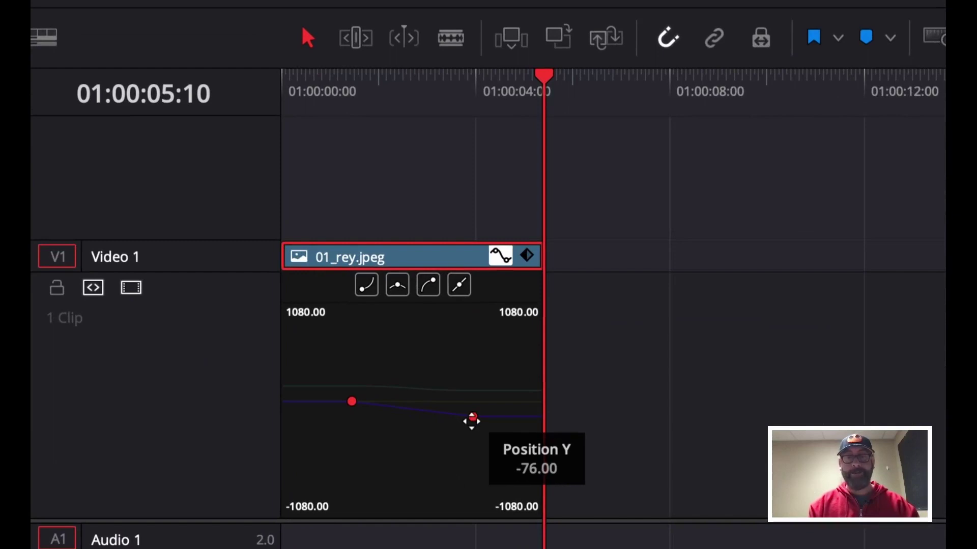
pyautogui.moveTo(425, 407)
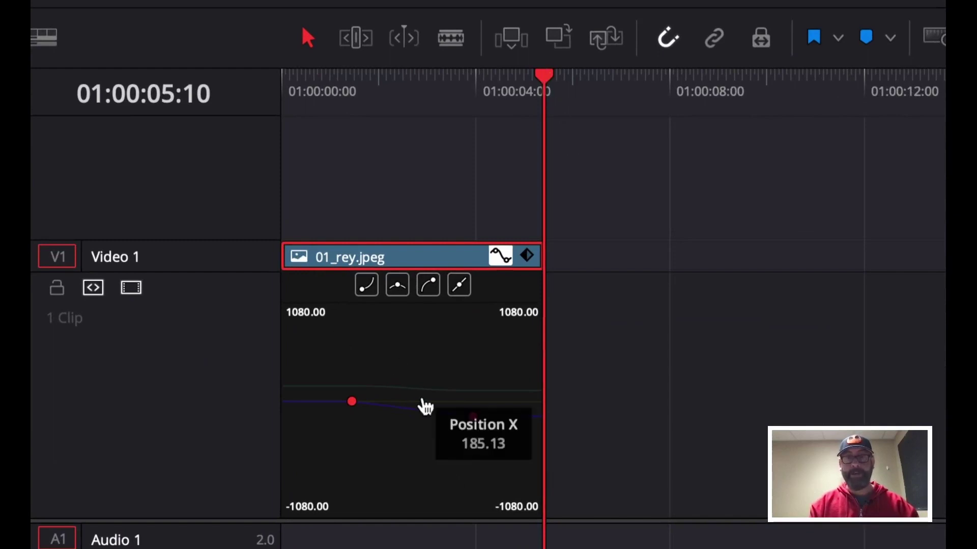
# Hide the clip's curve editor, show its Transform keyframe track, and scrub back between the keyframes to 01:00:02:22.
pyautogui.click(501, 257)
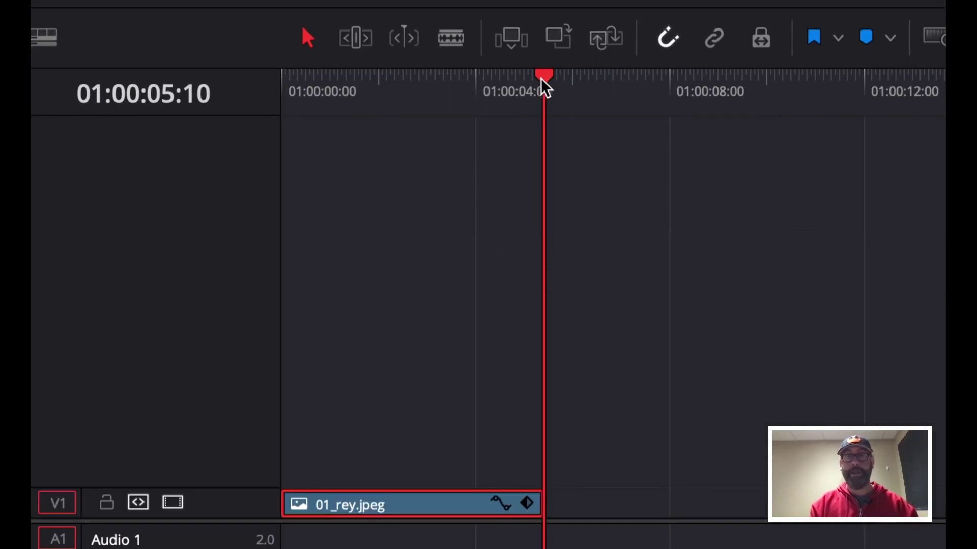
pyautogui.click(528, 505)
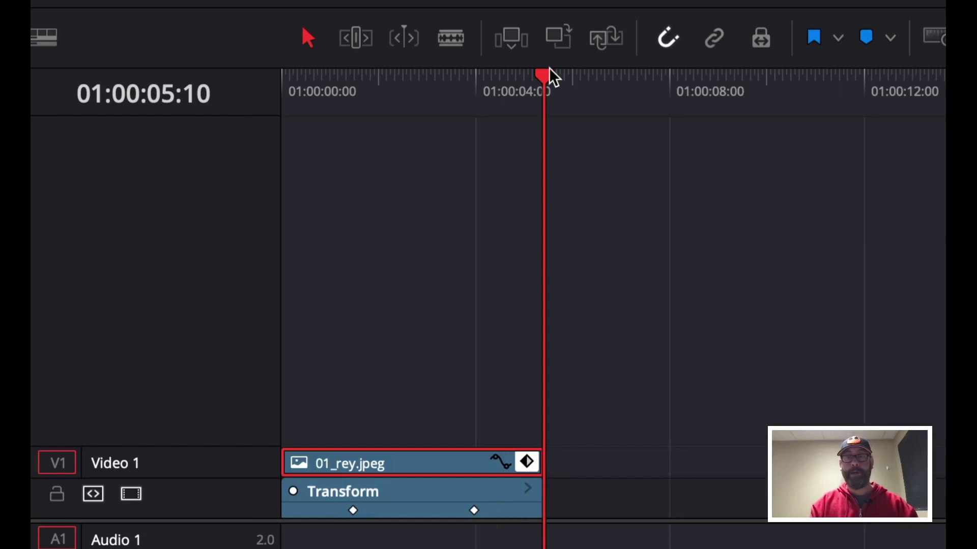
pyautogui.moveTo(545, 76); pyautogui.dragTo(463, 82)
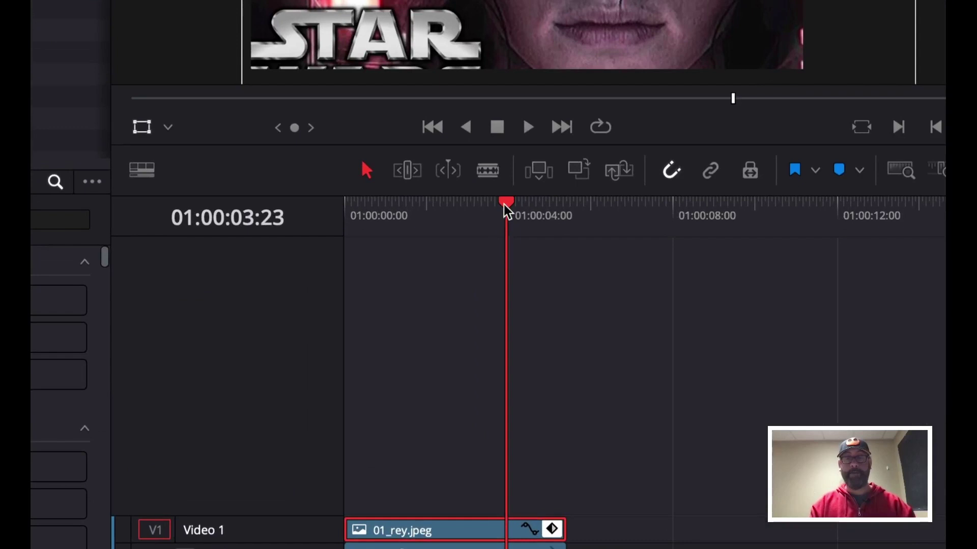
pyautogui.moveTo(503, 203); pyautogui.dragTo(462, 206)
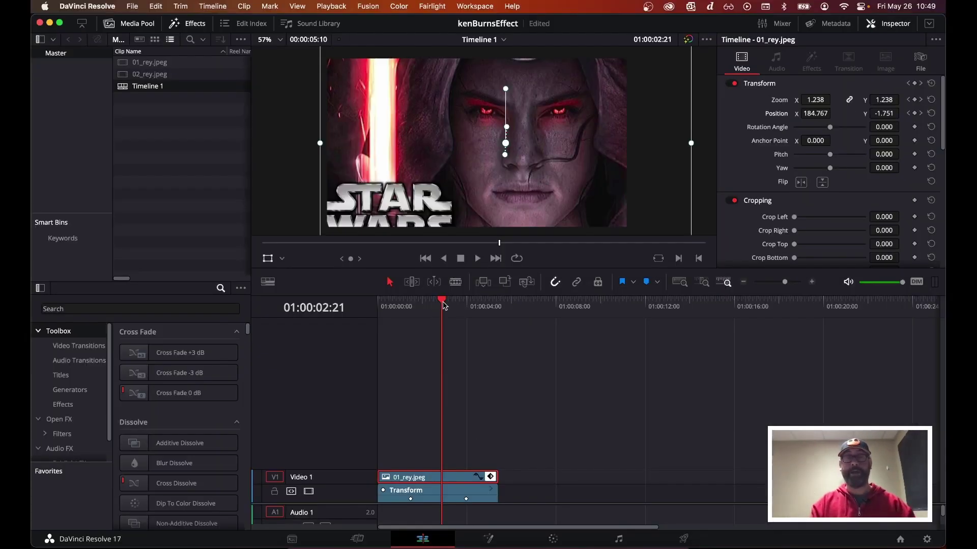
pyautogui.moveTo(444, 304); pyautogui.dragTo(444, 305)
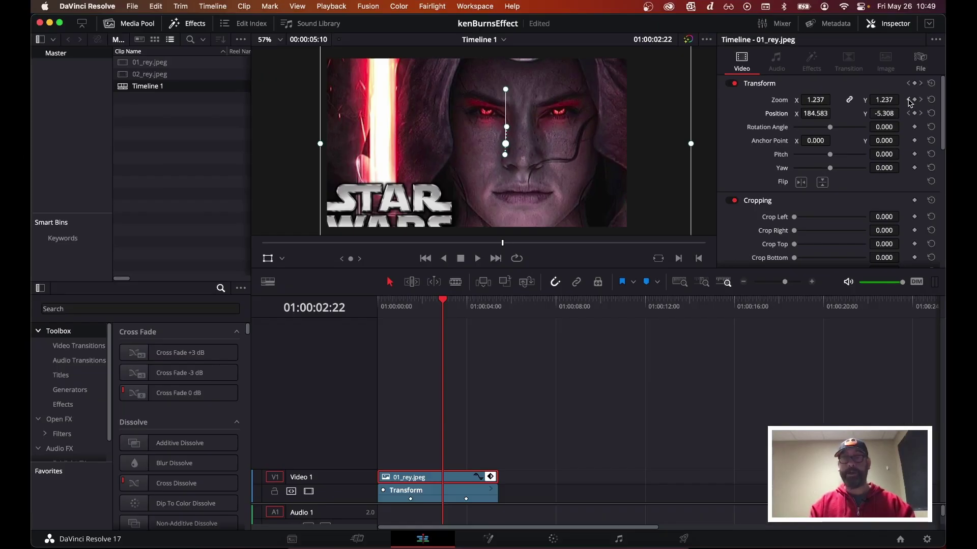
# Step between the clip's two zoom keyframes and lower the Y position to about -95 at the 01:00:03:23 end keyframe.
pyautogui.click(909, 101)
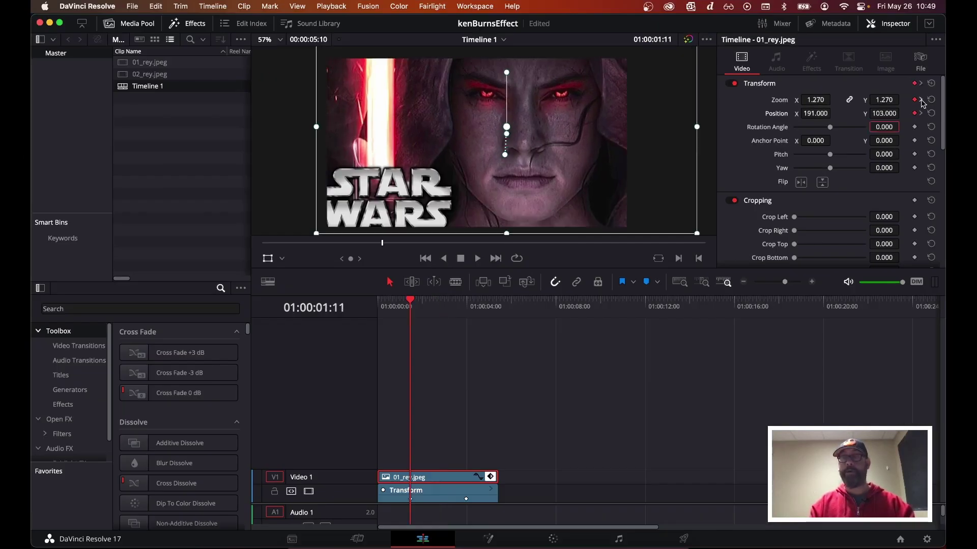
pyautogui.click(921, 101)
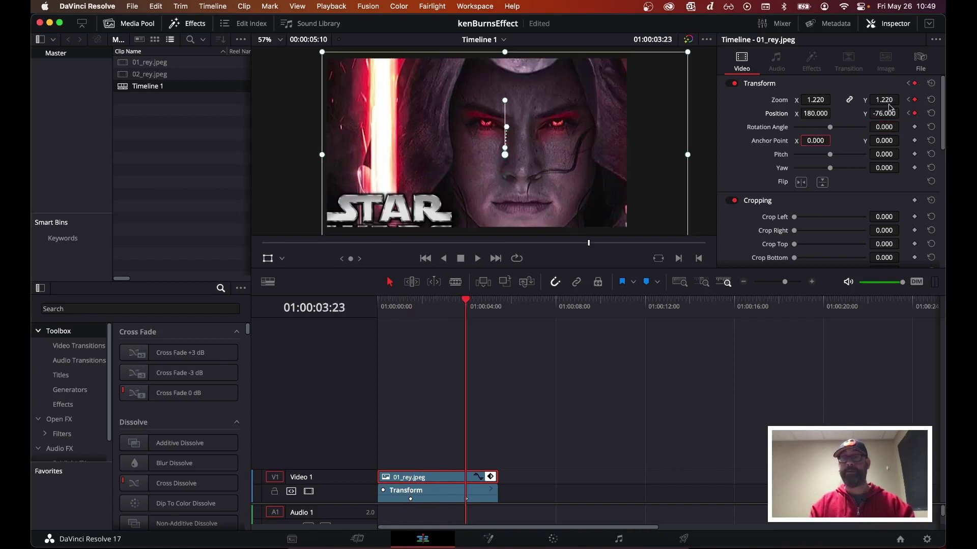
pyautogui.click(909, 102)
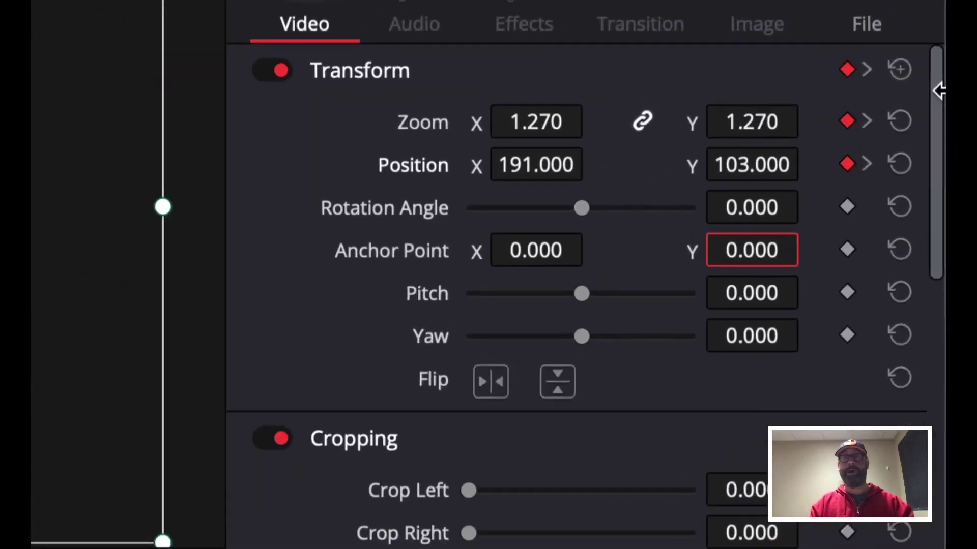
pyautogui.click(866, 122)
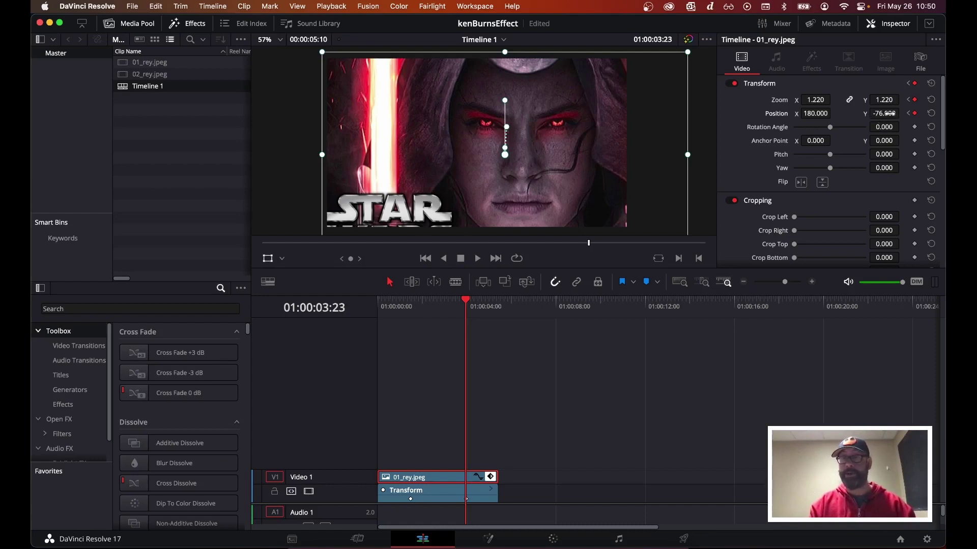
pyautogui.moveTo(889, 113); pyautogui.dragTo(880, 114)
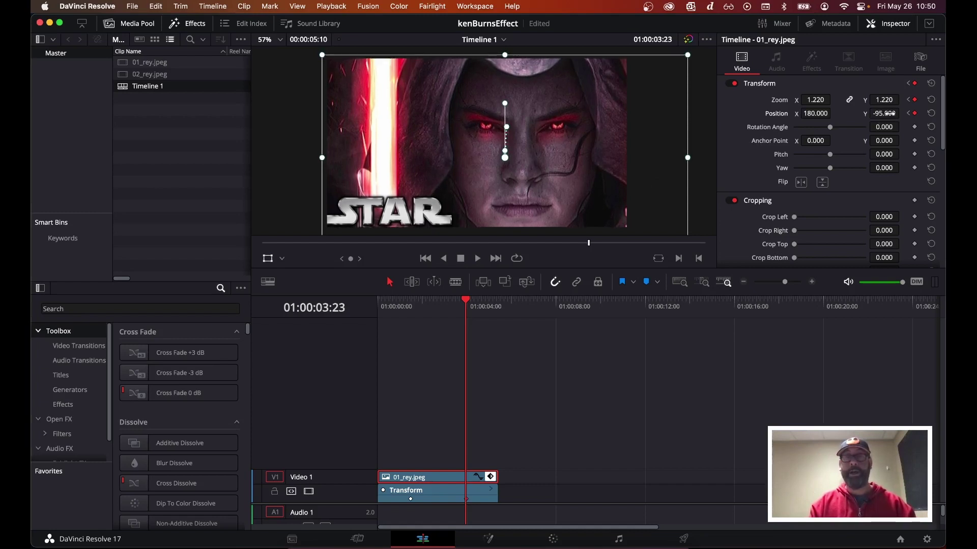
# Extend the end of the 01_rey.jpeg clip to 01:00:07:00 and play the timeline from its start.
pyautogui.press('super+s')
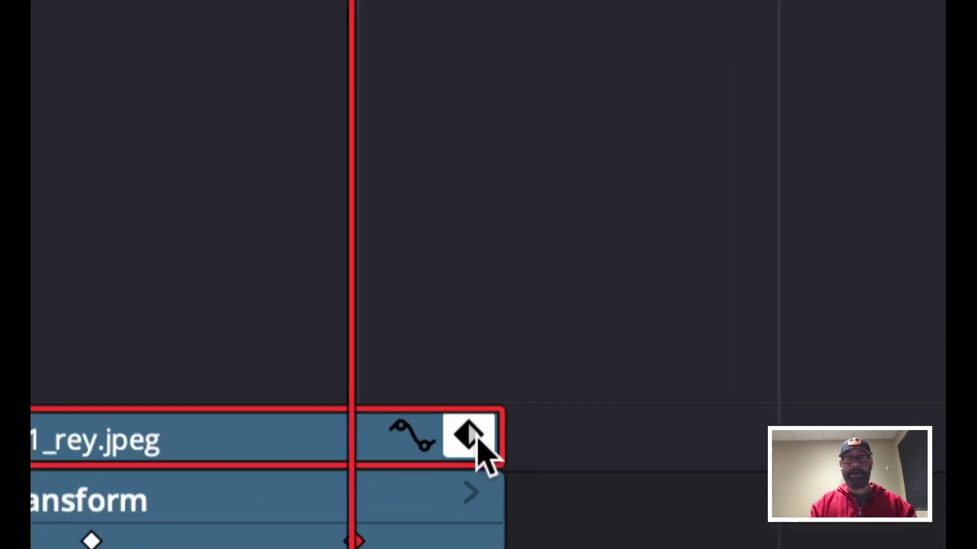
pyautogui.click(490, 477)
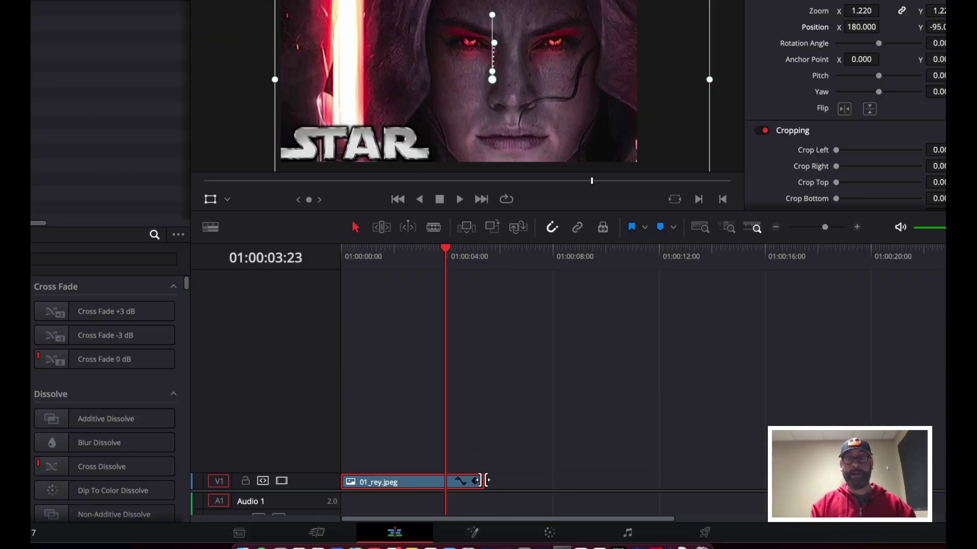
pyautogui.moveTo(492, 492); pyautogui.dragTo(582, 487)
pyautogui.moveTo(520, 479); pyautogui.dragTo(527, 478)
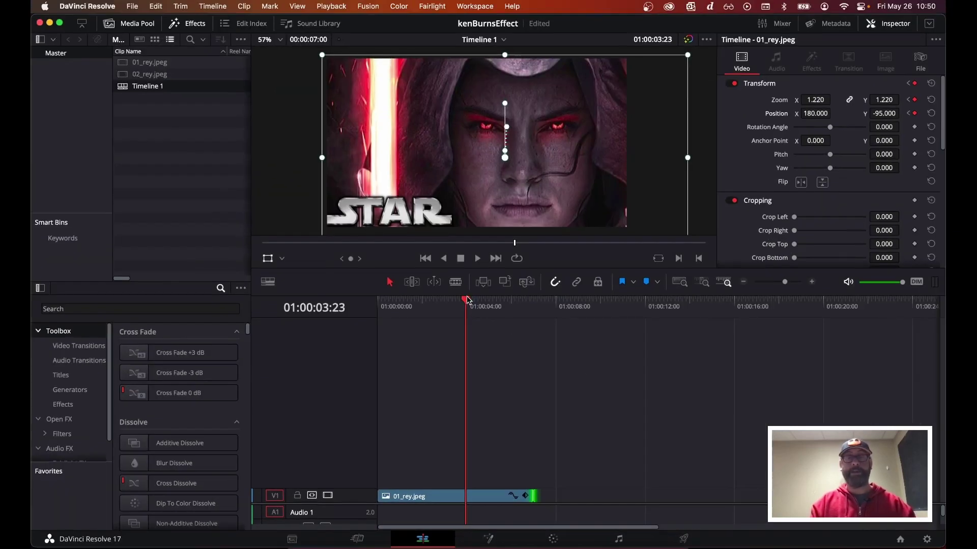
pyautogui.moveTo(467, 300); pyautogui.dragTo(378, 301)
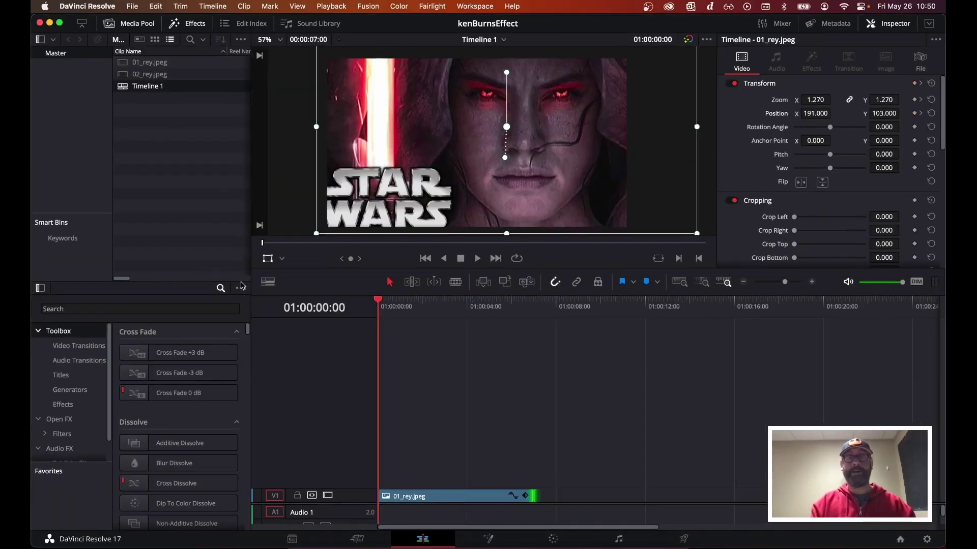
pyautogui.press('space')
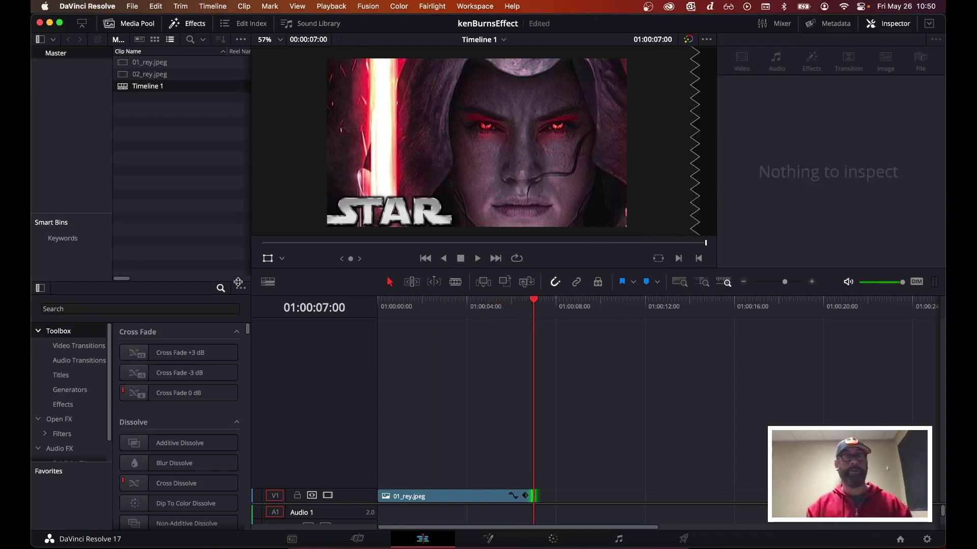
# Place 02_rey.jpeg on a second video track at the timeline's start and extend its end to match the 01_rey.jpeg clip.
pyautogui.click(143, 78)
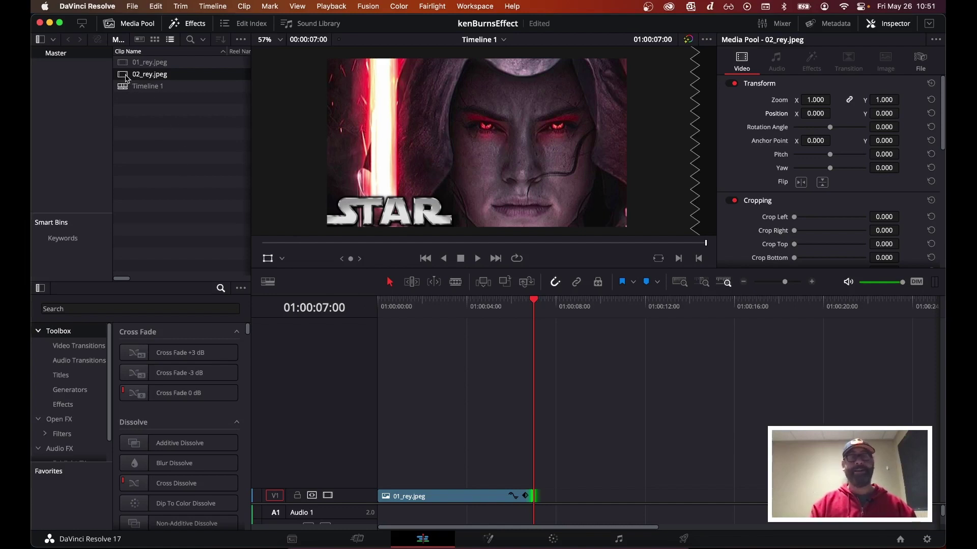
pyautogui.moveTo(128, 79); pyautogui.dragTo(386, 481)
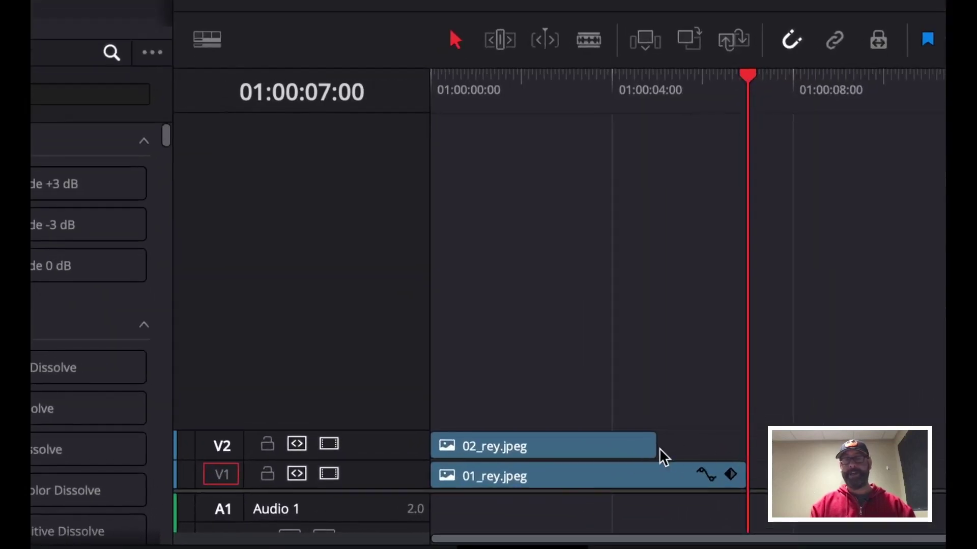
pyautogui.moveTo(656, 447); pyautogui.dragTo(738, 451)
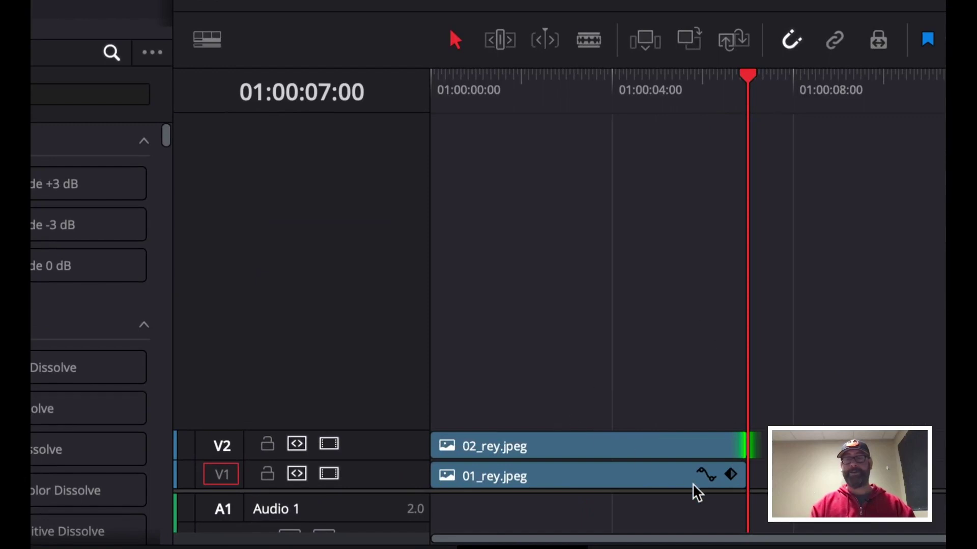
# At 01_rey.jpeg's first Transform keyframe, 01:00:01:11, keyframe the zoom of the 02_rey.jpeg clip at 1.310.
pyautogui.click(731, 475)
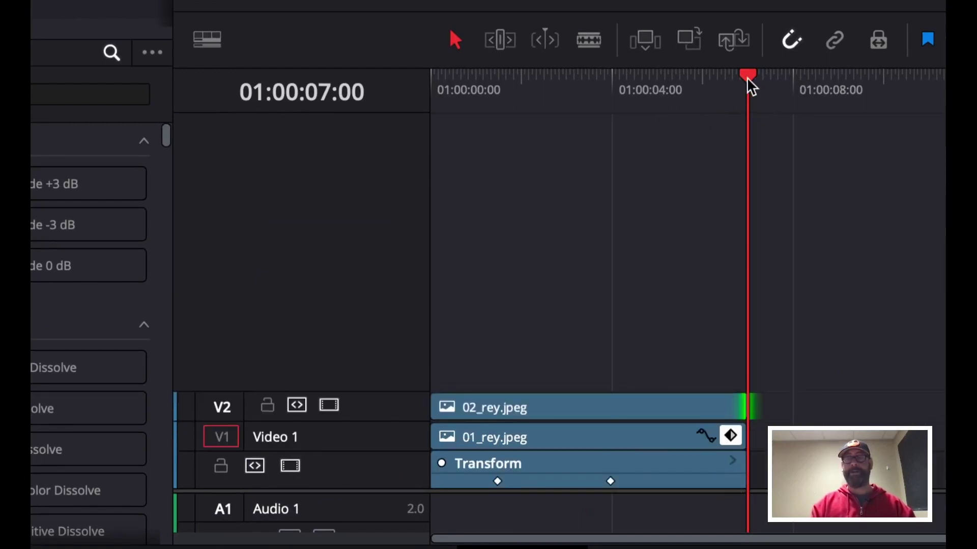
pyautogui.moveTo(747, 78); pyautogui.dragTo(496, 89)
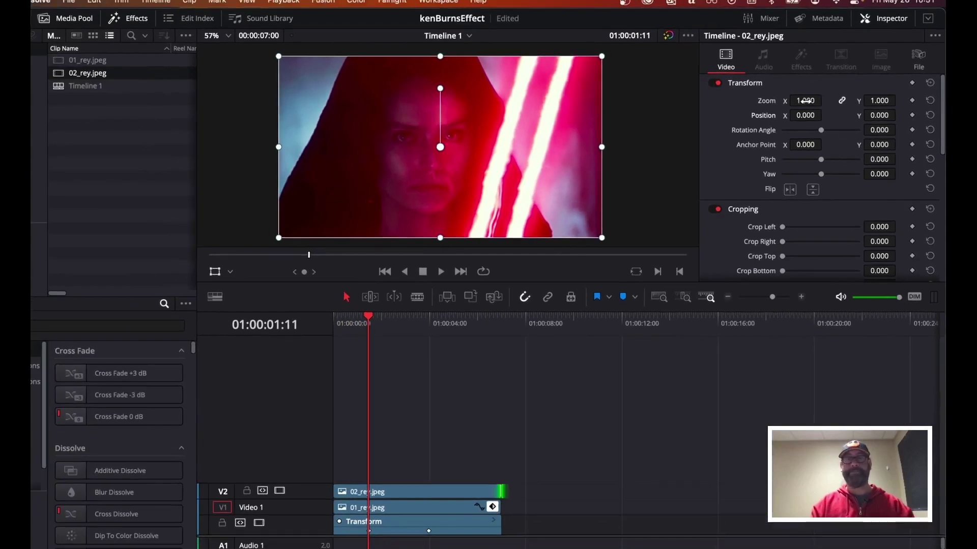
pyautogui.moveTo(805, 101)
pyautogui.mouseDown()
pyautogui.moveTo(829, 100)
pyautogui.moveTo(809, 106)
pyautogui.mouseUp()
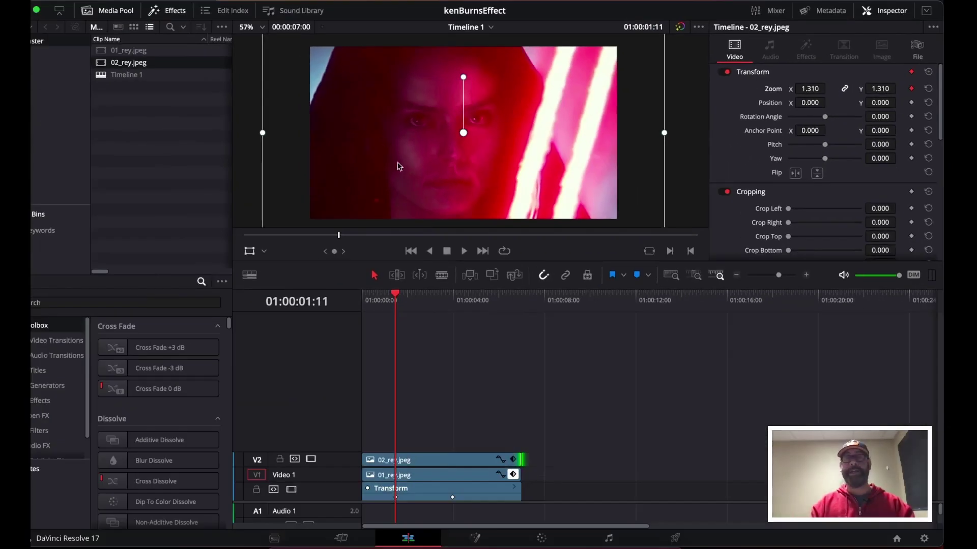
# At 01:00:03:23, set the 02_rey.jpeg clip's zoom to 1.030 as its second keyframe.
pyautogui.click(433, 464)
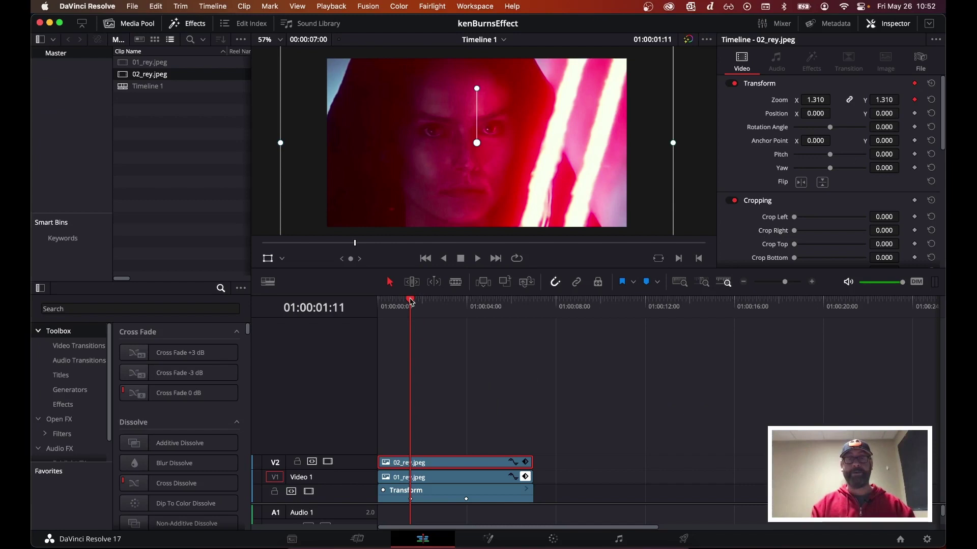
pyautogui.moveTo(411, 302); pyautogui.dragTo(465, 301)
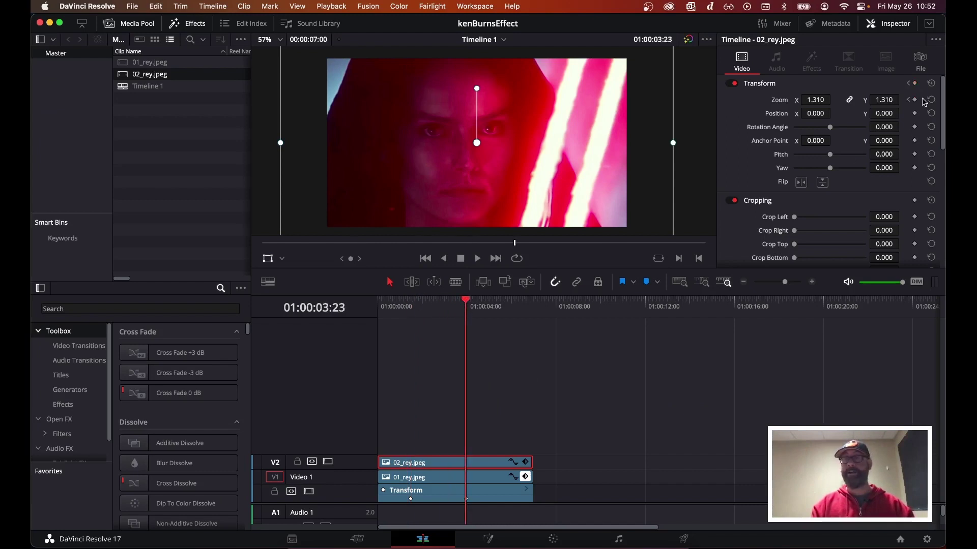
pyautogui.moveTo(884, 100); pyautogui.dragTo(869, 101)
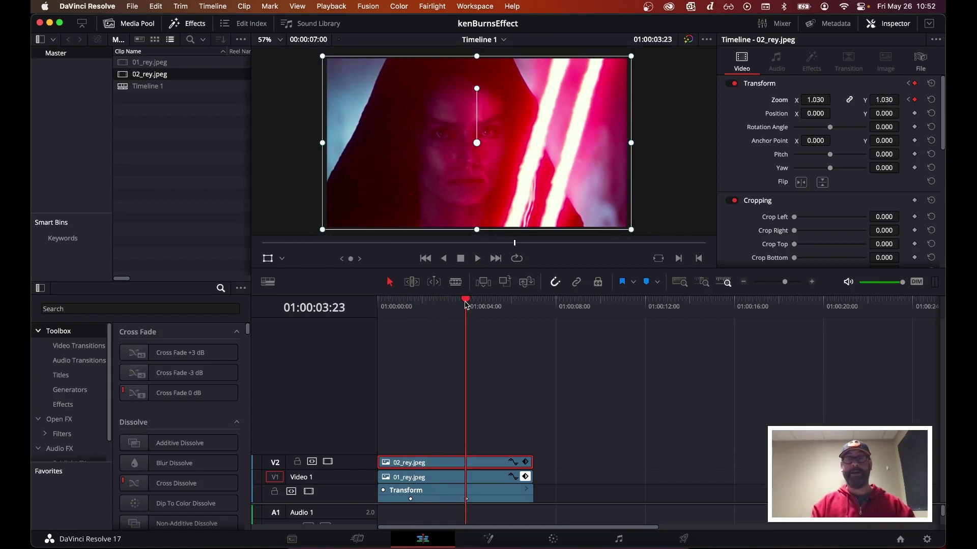
# Play the timeline from its start past the second keyframe to examine 02_rey.jpeg's linear zoom out.
pyautogui.moveTo(466, 305); pyautogui.dragTo(310, 292)
pyautogui.press('space')
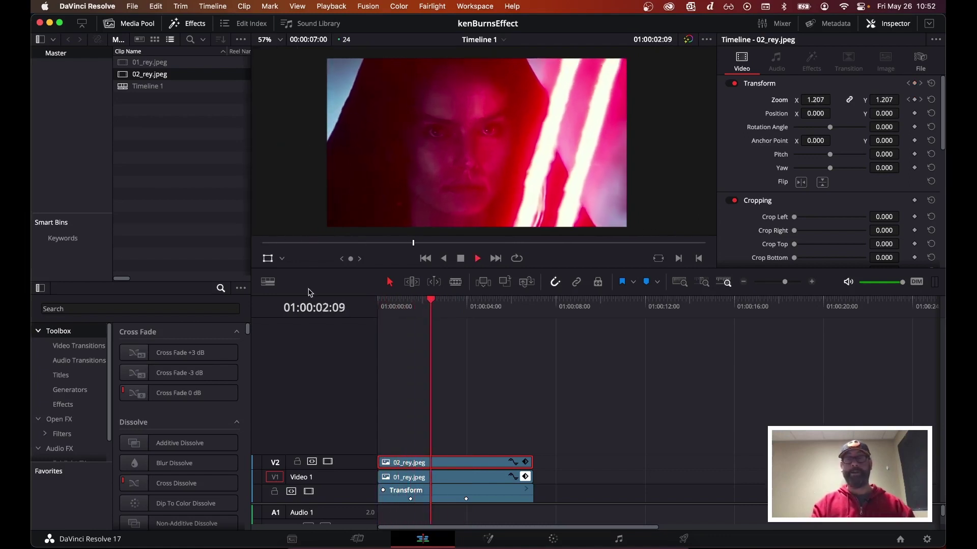
pyautogui.press('space')
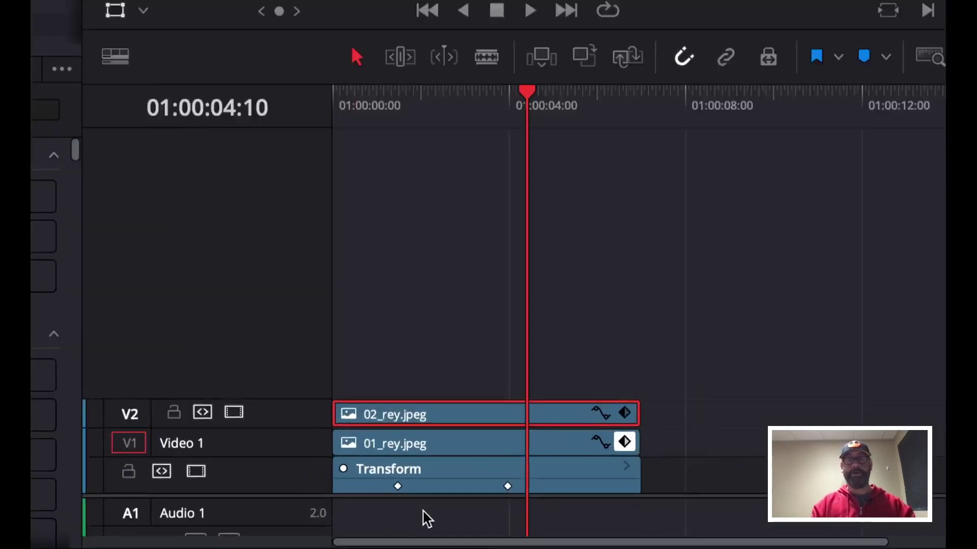
# Show the 02_rey.jpeg clip's Zoom X curve, select both keyframes and apply the ease in and out smoothing.
pyautogui.click(653, 381)
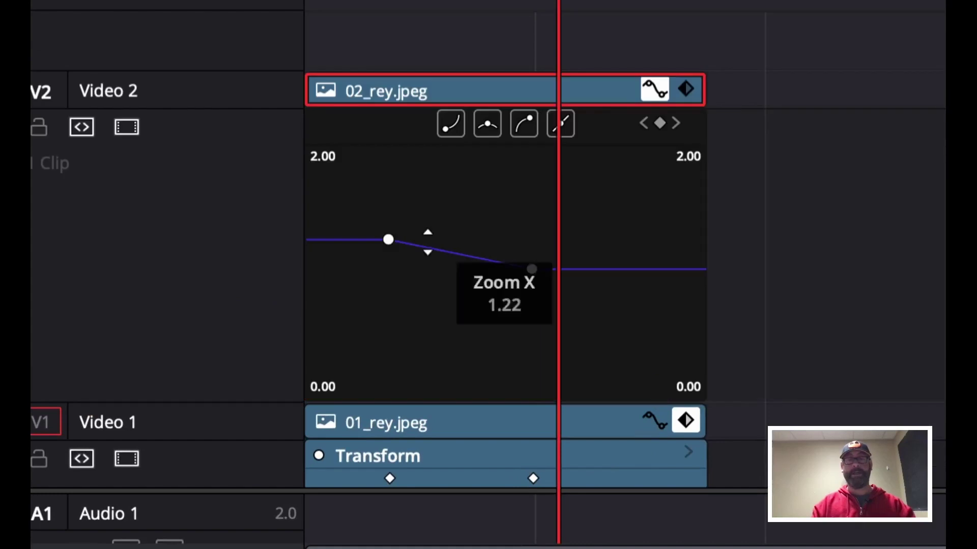
pyautogui.moveTo(358, 211); pyautogui.dragTo(546, 304)
pyautogui.click(487, 124)
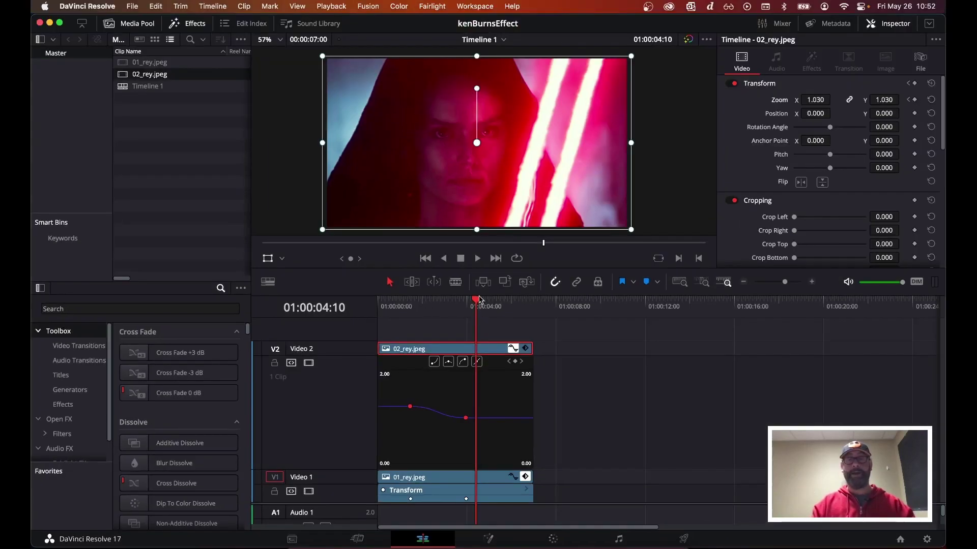
# Play the timeline from its start to review the eased zoom of 02_rey.jpeg.
pyautogui.click(474, 300)
pyautogui.moveTo(474, 300); pyautogui.dragTo(381, 302)
pyautogui.press('space')
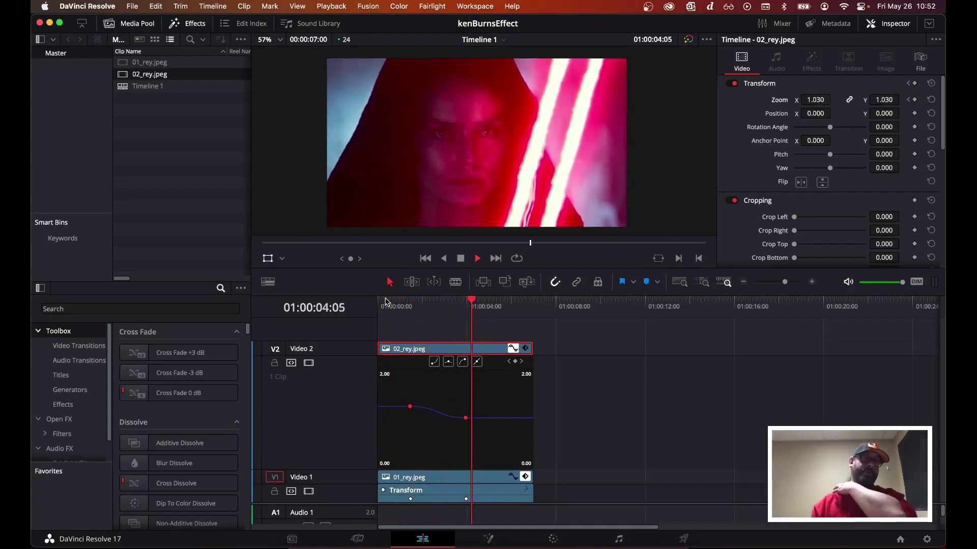
pyautogui.press('space')
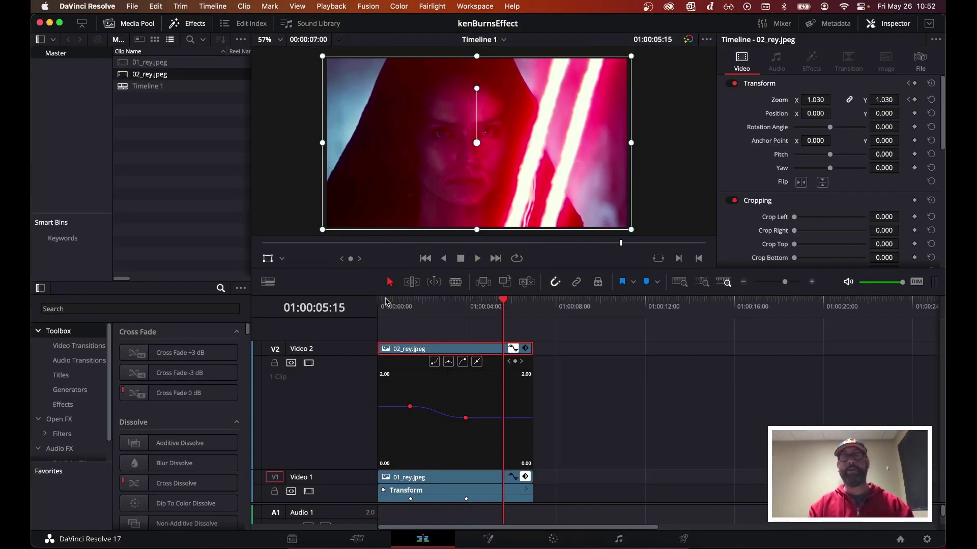
# Shift both Zoom X keyframes about half a second later on the curve, with the end keyframe's zoom at 1.040.
pyautogui.click(467, 418)
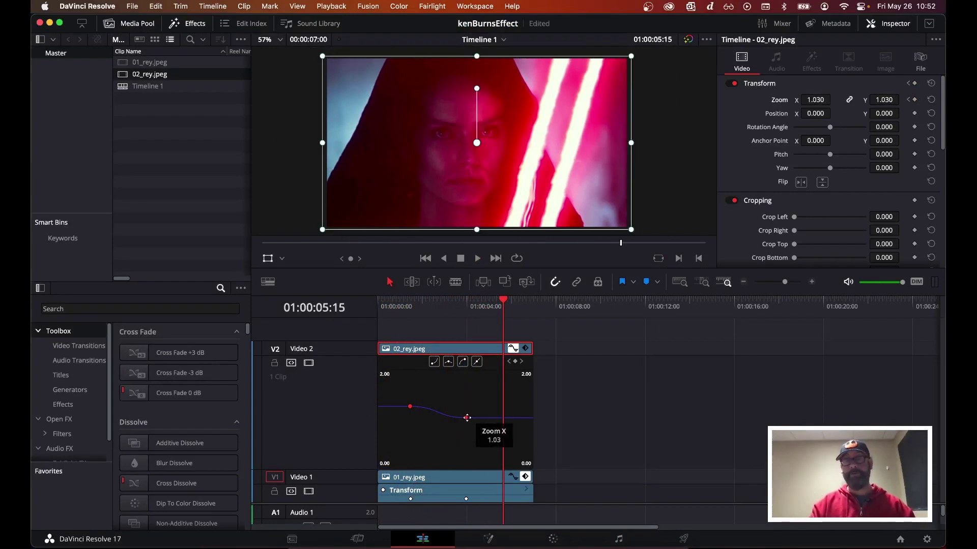
pyautogui.moveTo(467, 418); pyautogui.dragTo(477, 417)
pyautogui.click(478, 443)
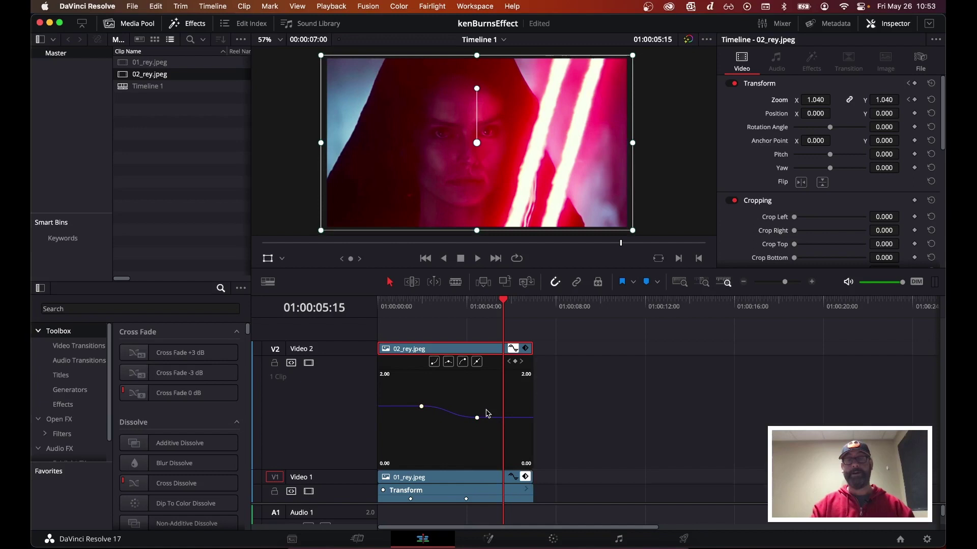
# Move the end Zoom X keyframe to about 01:00:05:13 with a zoom of 1.053 and lengthen its ease handle.
pyautogui.click(477, 417)
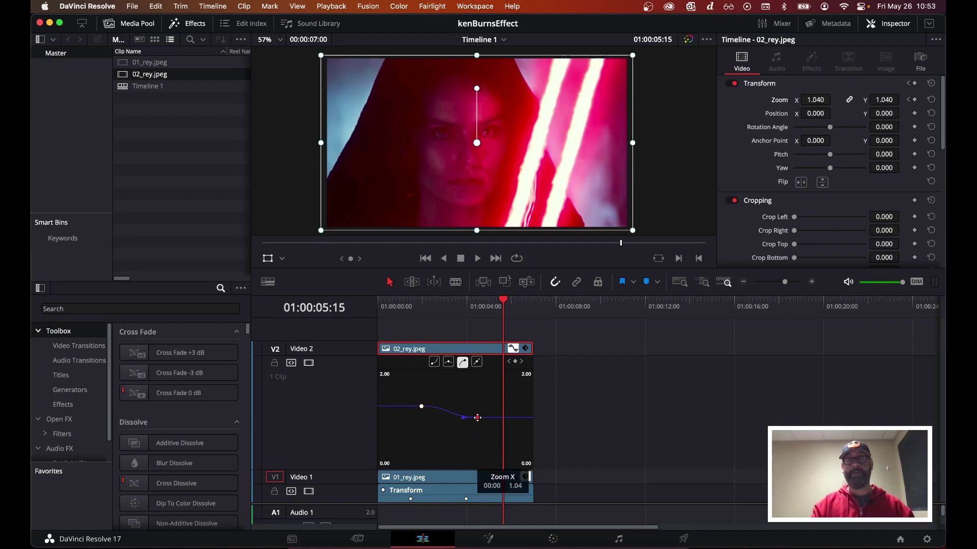
pyautogui.moveTo(477, 417); pyautogui.dragTo(502, 417)
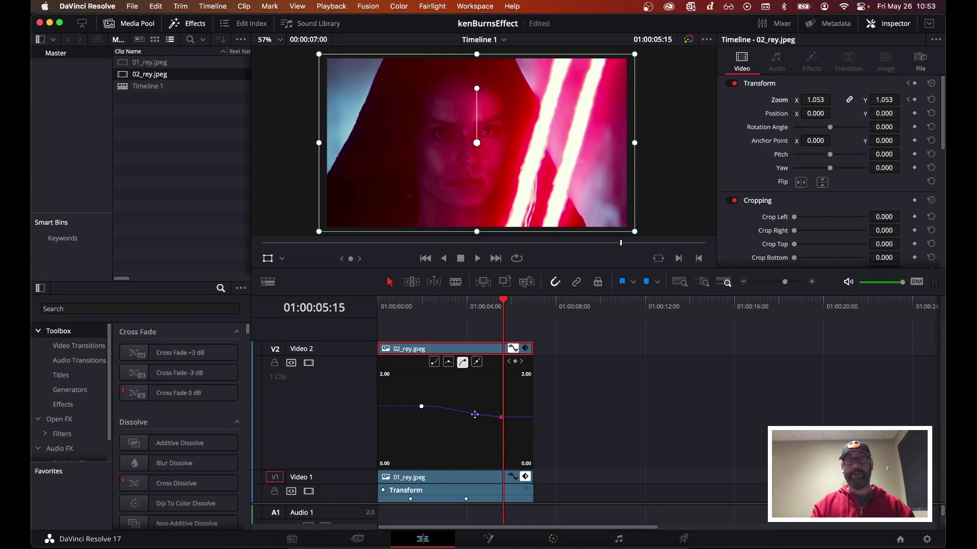
pyautogui.moveTo(474, 415)
pyautogui.mouseDown()
pyautogui.moveTo(450, 395)
pyautogui.moveTo(473, 415)
pyautogui.mouseUp()
# Raise the start Zoom X keyframe to about 1.75 and scrub back through the zoom to 01:00:01:23.
pyautogui.click(421, 406)
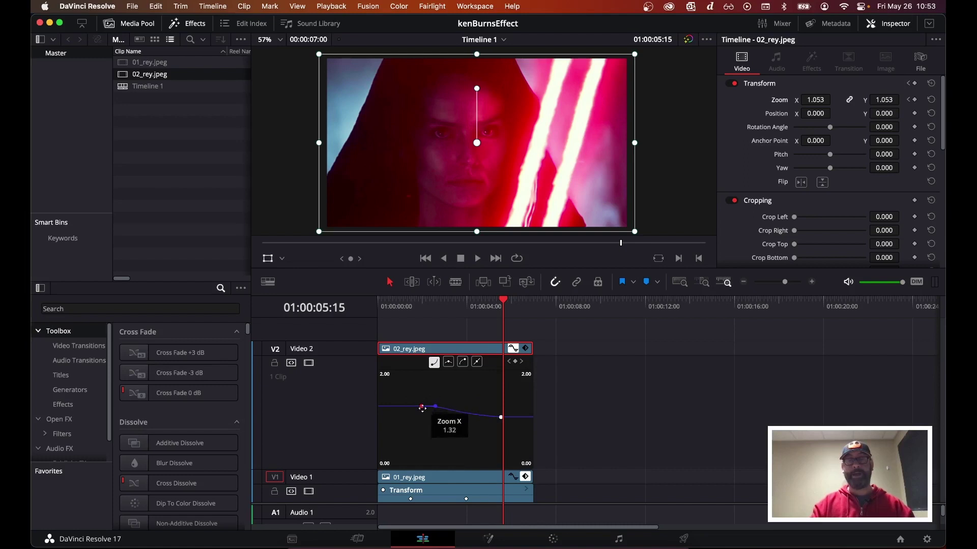
pyautogui.moveTo(421, 407); pyautogui.dragTo(421, 423)
pyautogui.click(504, 303)
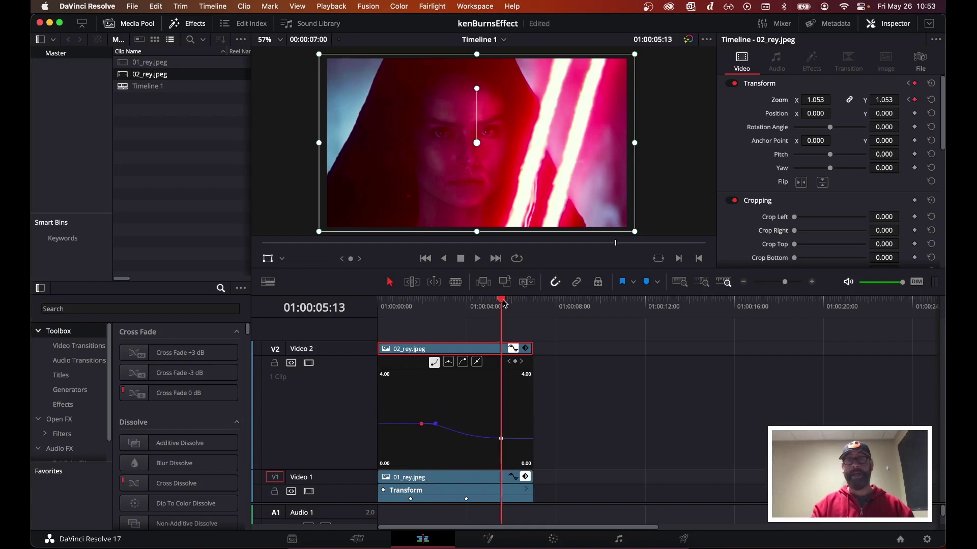
pyautogui.moveTo(500, 303); pyautogui.dragTo(467, 308)
pyautogui.moveTo(445, 309); pyautogui.dragTo(427, 310)
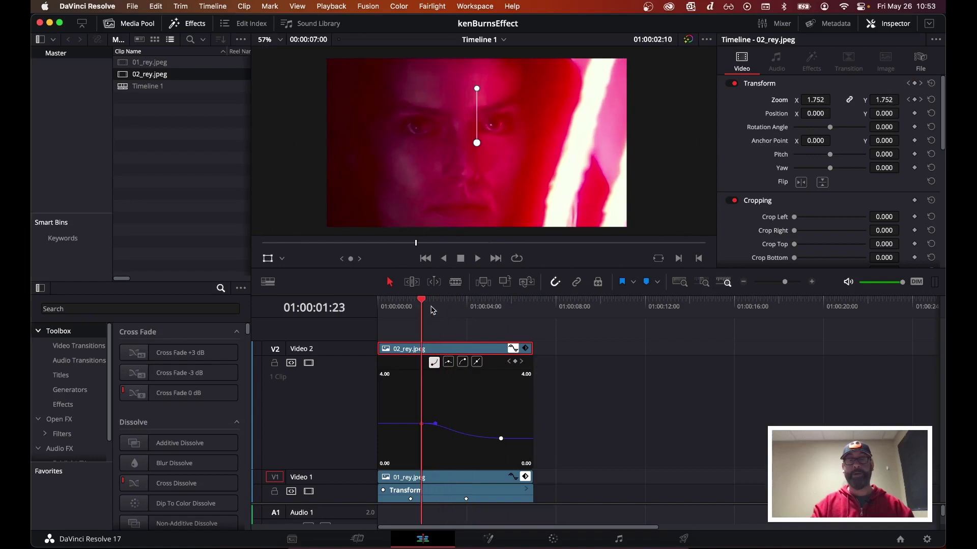
# Set the start Zoom X keyframe to 1.440 with a longer ease handle and play the timeline from its start.
pyautogui.moveTo(408, 420); pyautogui.dragTo(440, 403)
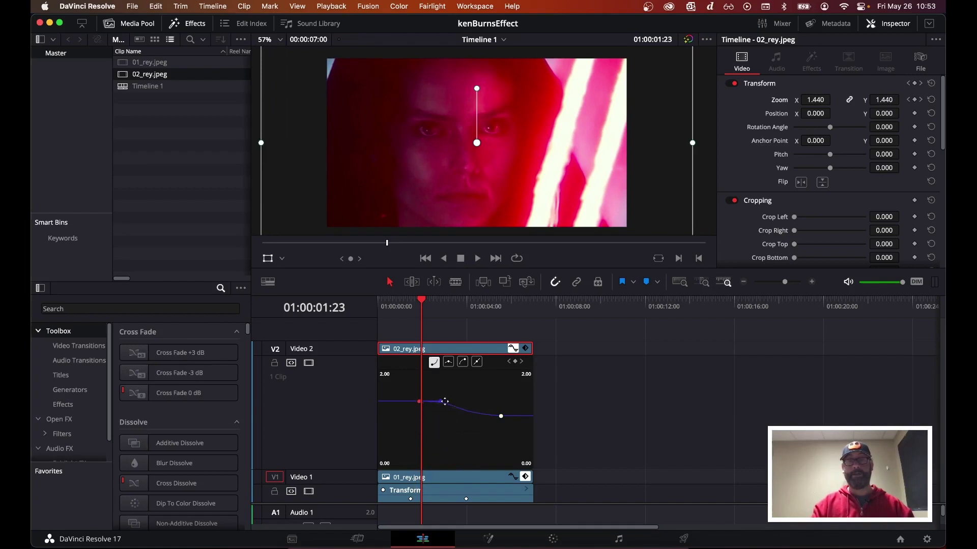
pyautogui.moveTo(458, 401); pyautogui.dragTo(449, 402)
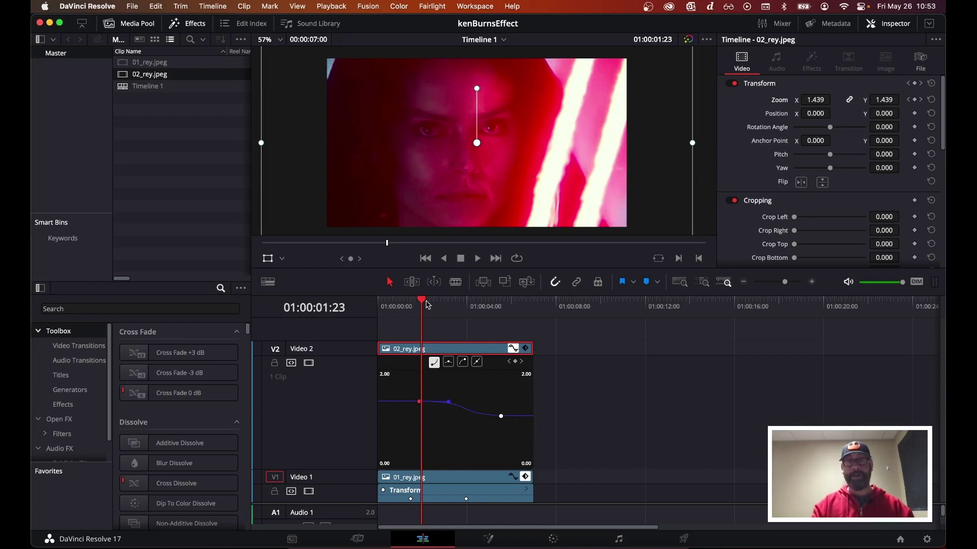
pyautogui.moveTo(426, 305); pyautogui.dragTo(377, 299)
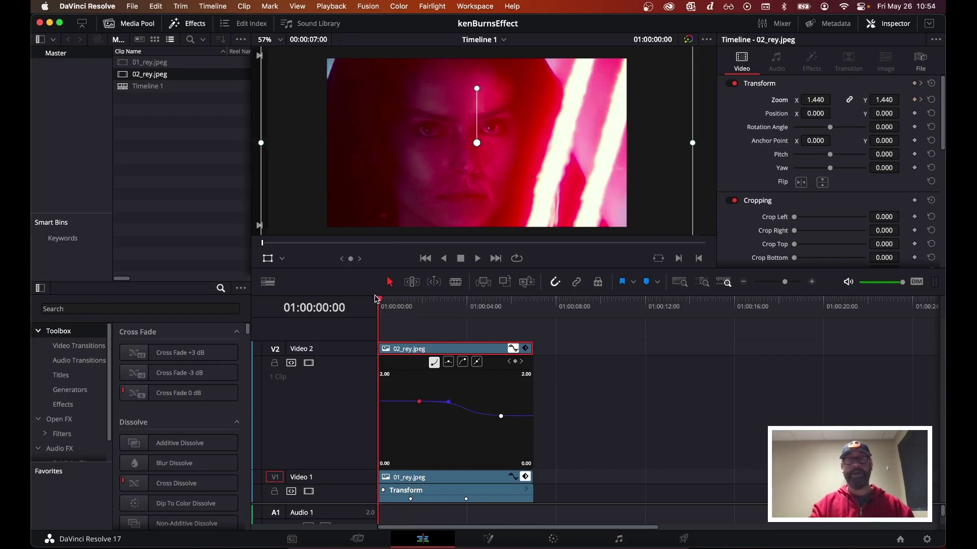
pyautogui.press('space')
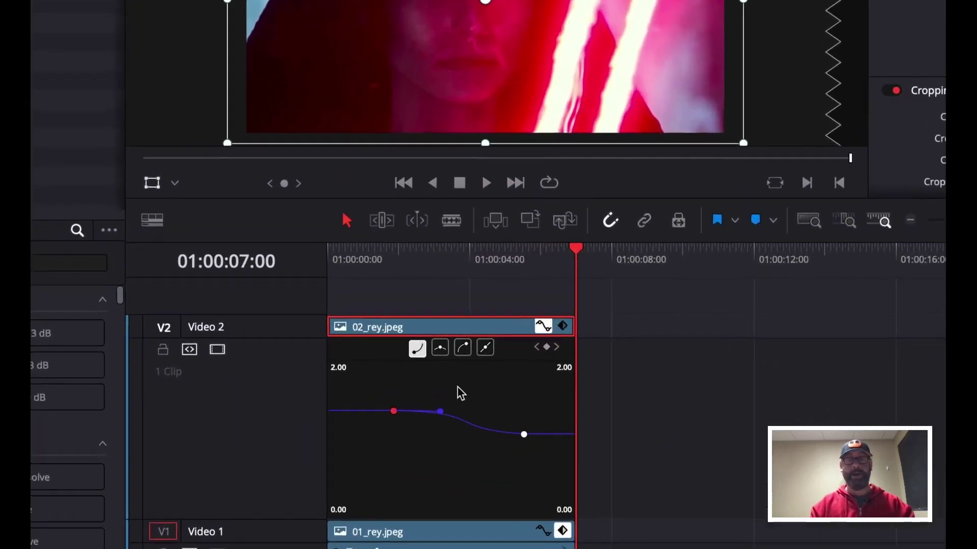
# Trim the 02_rey.jpeg clip's start to about 0.9 seconds and its end to about 4.7 seconds on the timeline.
pyautogui.moveTo(425, 401)
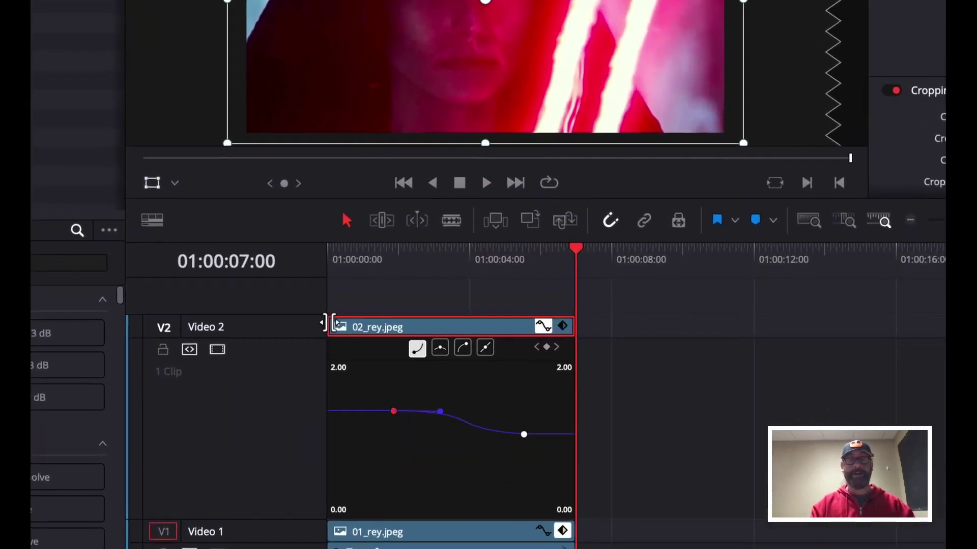
pyautogui.click(331, 323)
pyautogui.moveTo(342, 322)
pyautogui.mouseDown()
pyautogui.moveTo(381, 324)
pyautogui.moveTo(360, 323)
pyautogui.mouseUp()
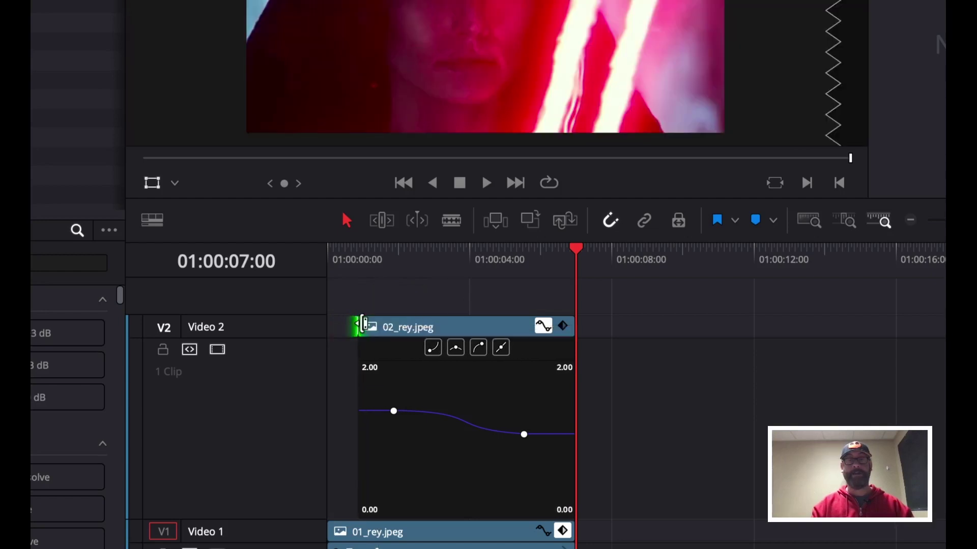
pyautogui.click(528, 249)
pyautogui.click(470, 250)
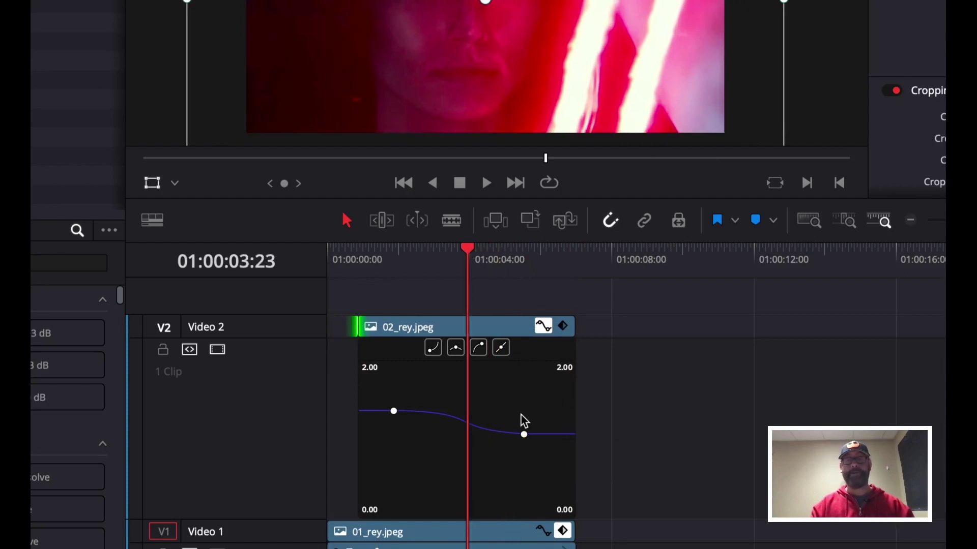
pyautogui.moveTo(571, 326); pyautogui.dragTo(496, 327)
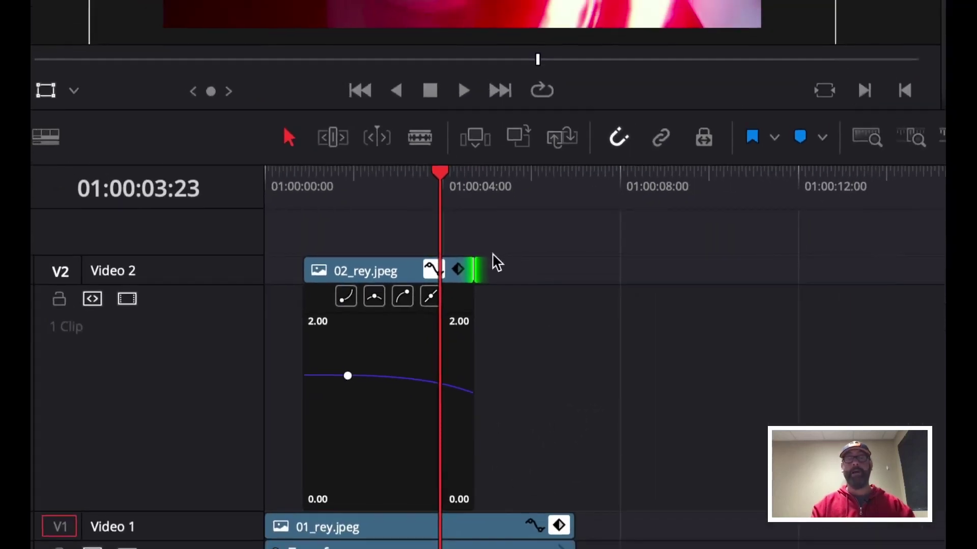
# Extend the 02_rey.jpeg clip's end to about 6.5 seconds, and close its curve editor and the 01_rey.jpeg clip's keyframe editor.
pyautogui.moveTo(473, 268); pyautogui.dragTo(555, 266)
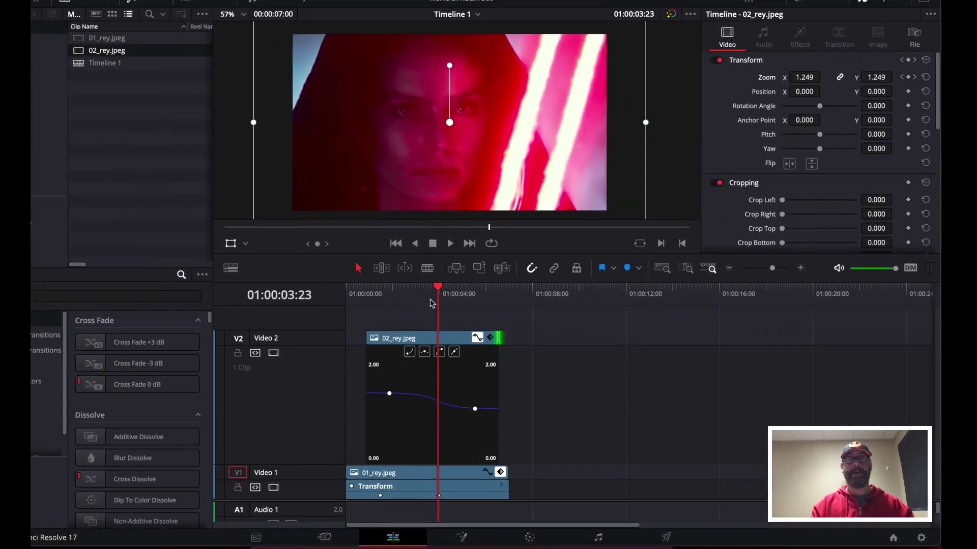
pyautogui.click(479, 338)
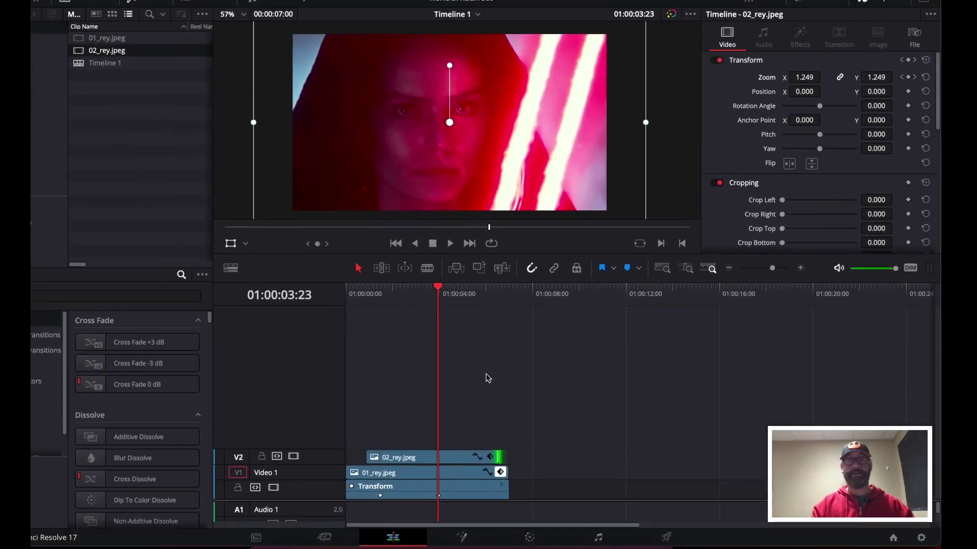
pyautogui.click(501, 472)
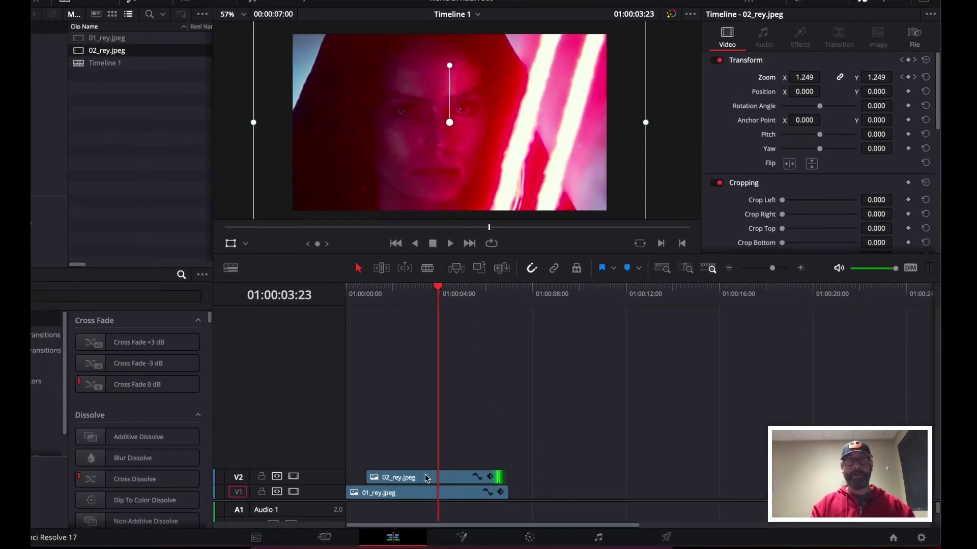
# Enlarge the Video 2 and Video 1 tracks to show thumbnails, and move the 02_rey.jpeg clip to start at about 5.1 seconds.
pyautogui.moveTo(308, 470); pyautogui.dragTo(306, 402)
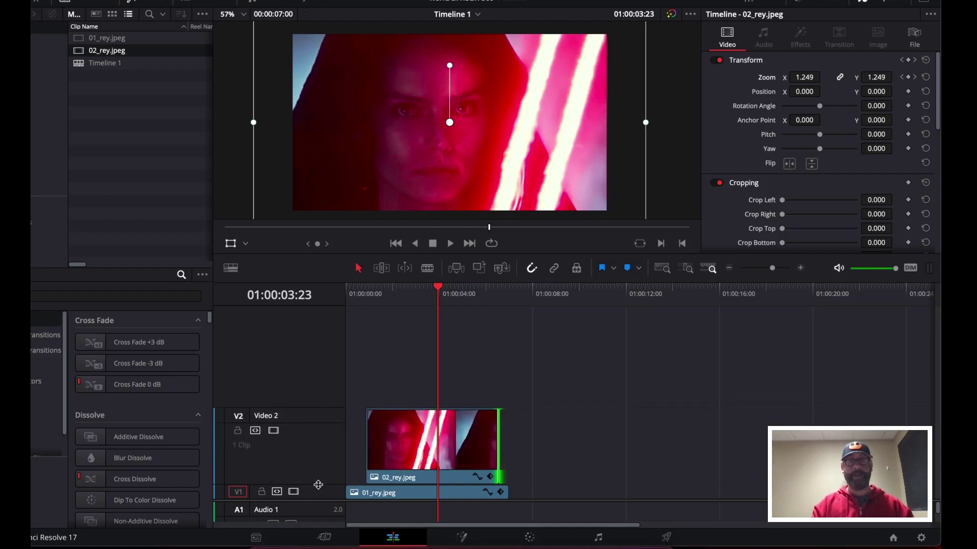
pyautogui.moveTo(318, 484); pyautogui.dragTo(319, 418)
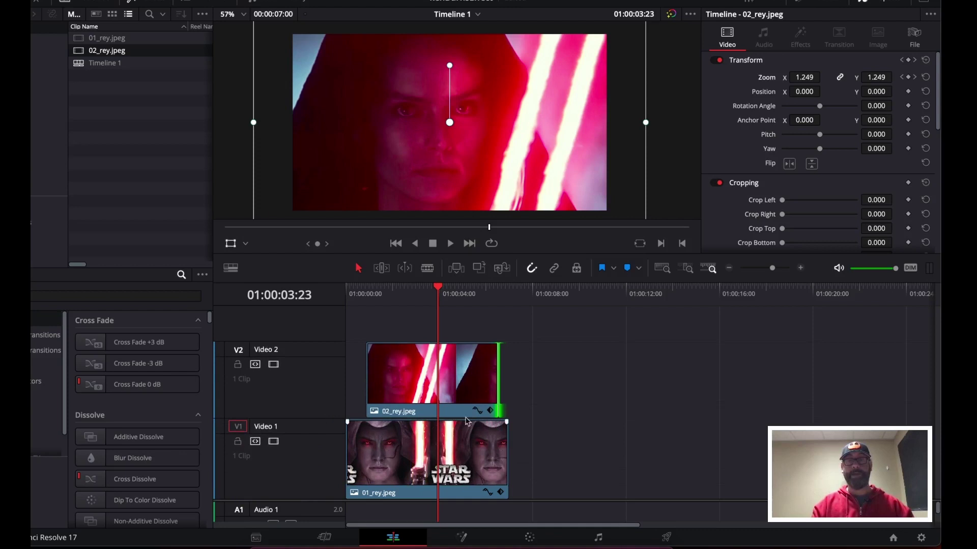
pyautogui.moveTo(466, 382); pyautogui.dragTo(563, 389)
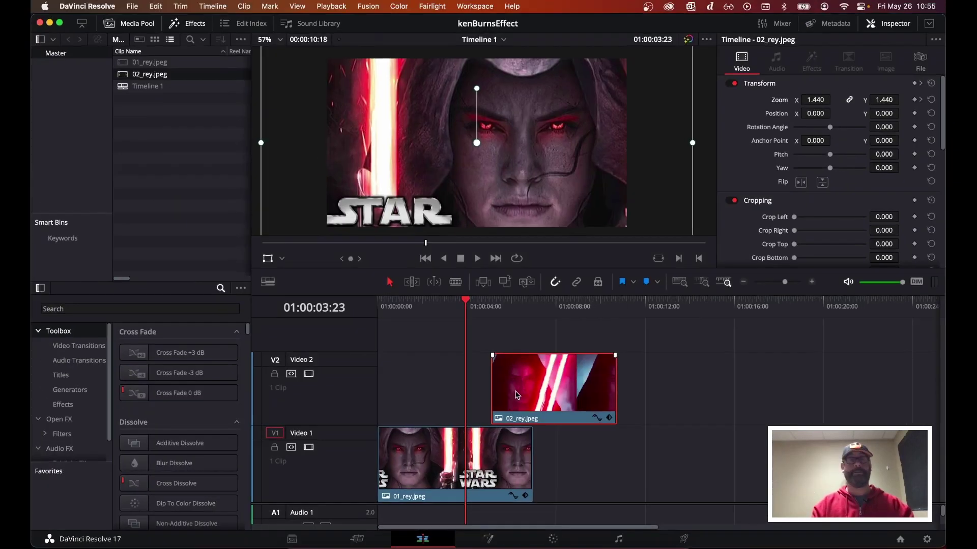
# Add a Cross Dissolve to the start of the 02_rey.jpeg clip, lengthen it to 1.9 seconds, and play it back.
pyautogui.click(192, 29)
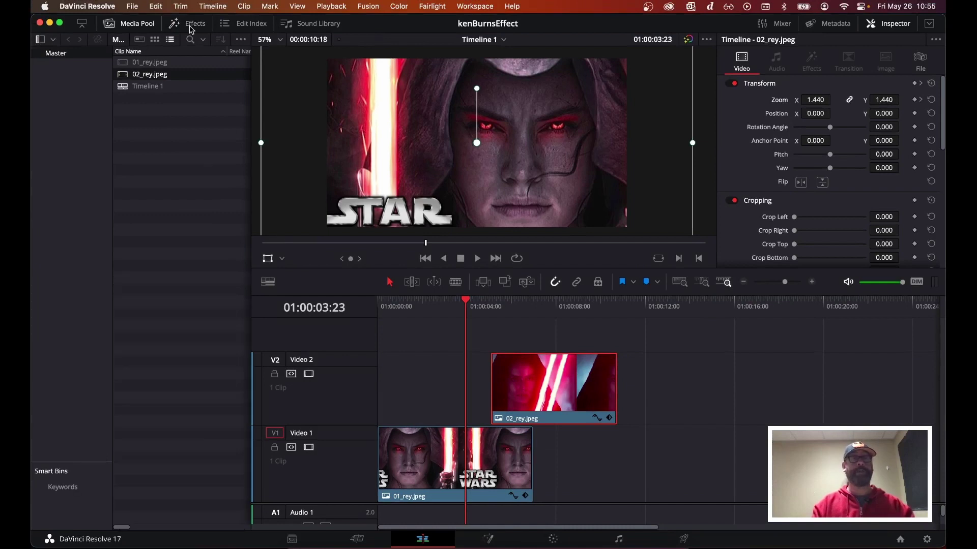
pyautogui.click(192, 29)
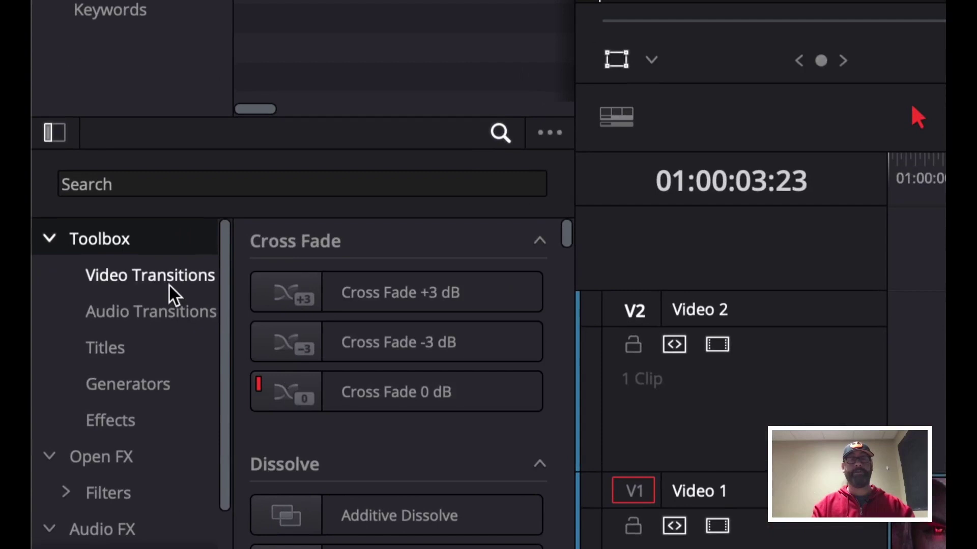
pyautogui.click(170, 285)
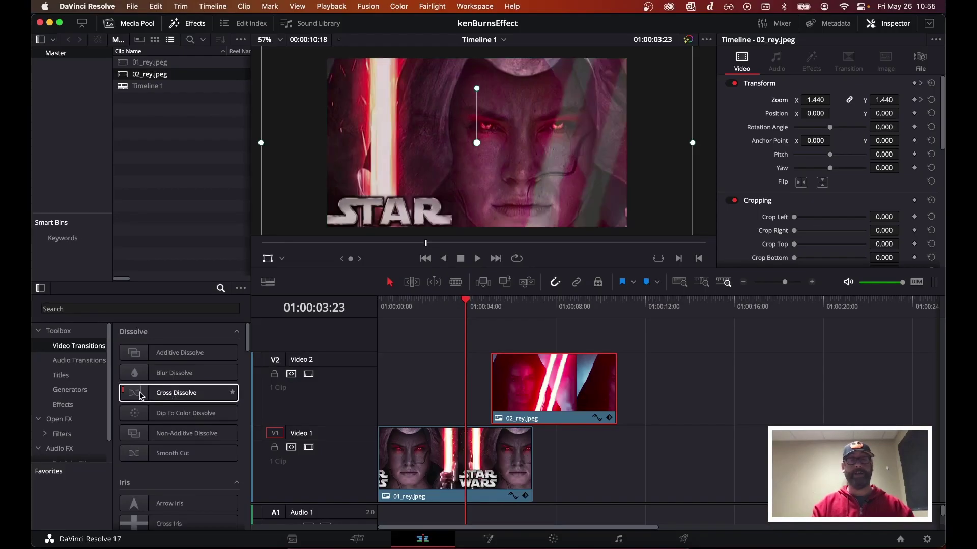
pyautogui.moveTo(381, 401); pyautogui.dragTo(506, 389)
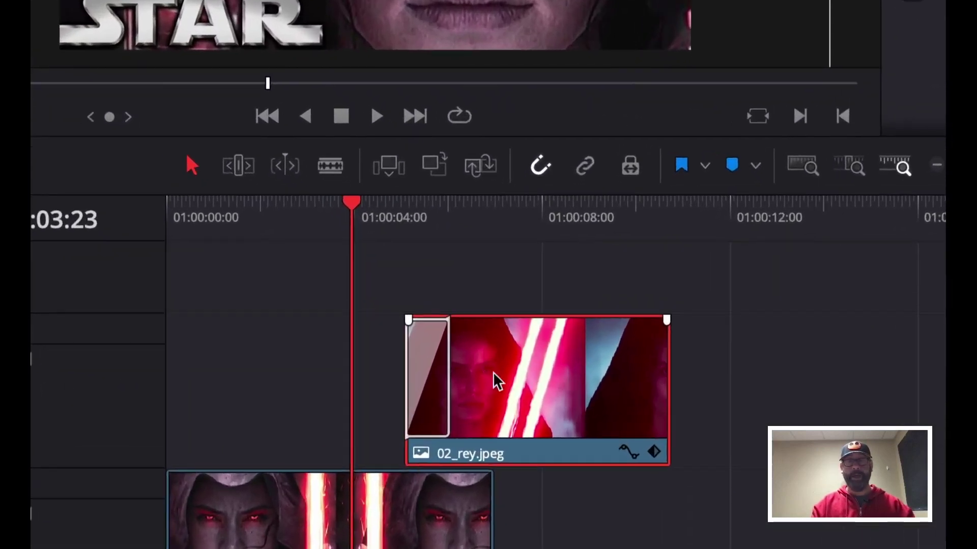
pyautogui.moveTo(447, 365); pyautogui.dragTo(482, 369)
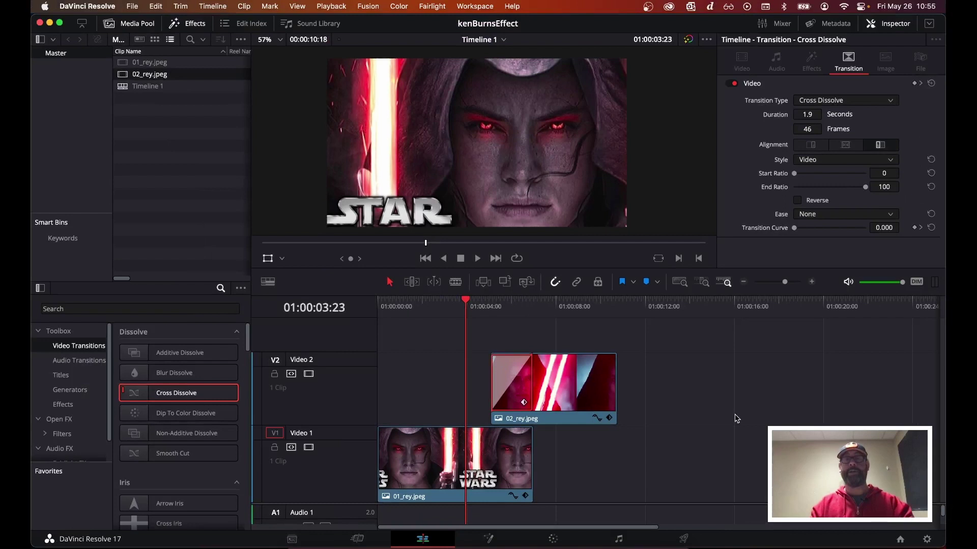
pyautogui.press('space')
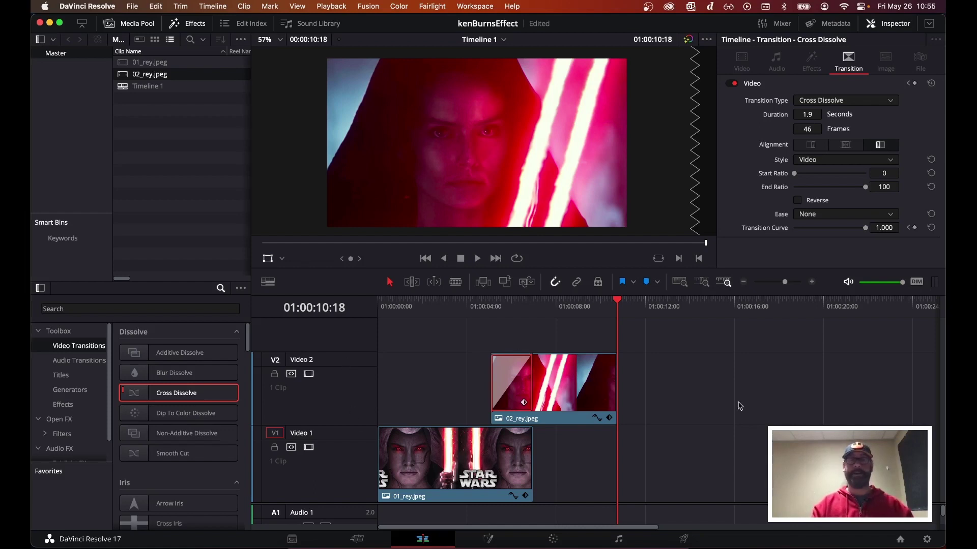
# Shift both image clips about 2.7 seconds later and place a Text title on a new Video 3 track at the timeline's start.
pyautogui.moveTo(693, 402); pyautogui.dragTo(518, 445)
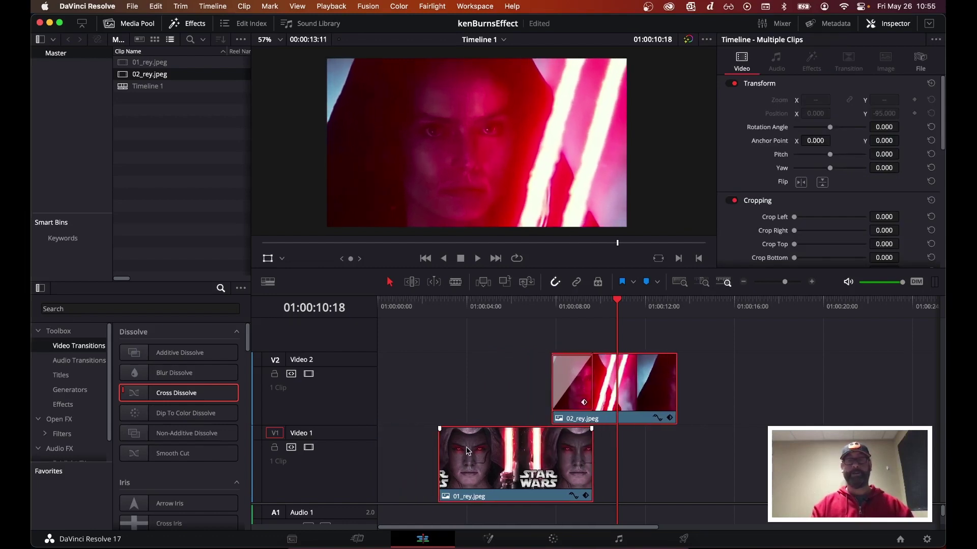
pyautogui.click(436, 453)
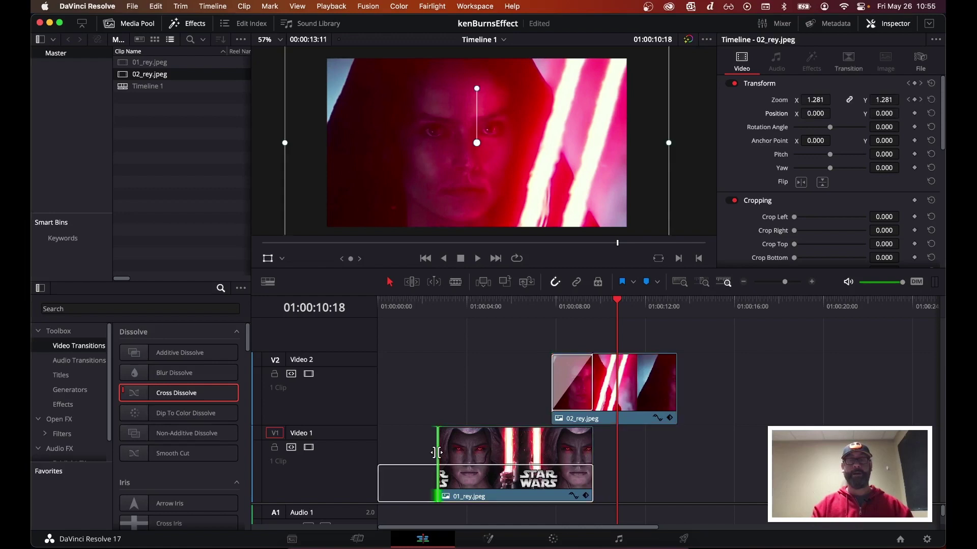
pyautogui.click(60, 375)
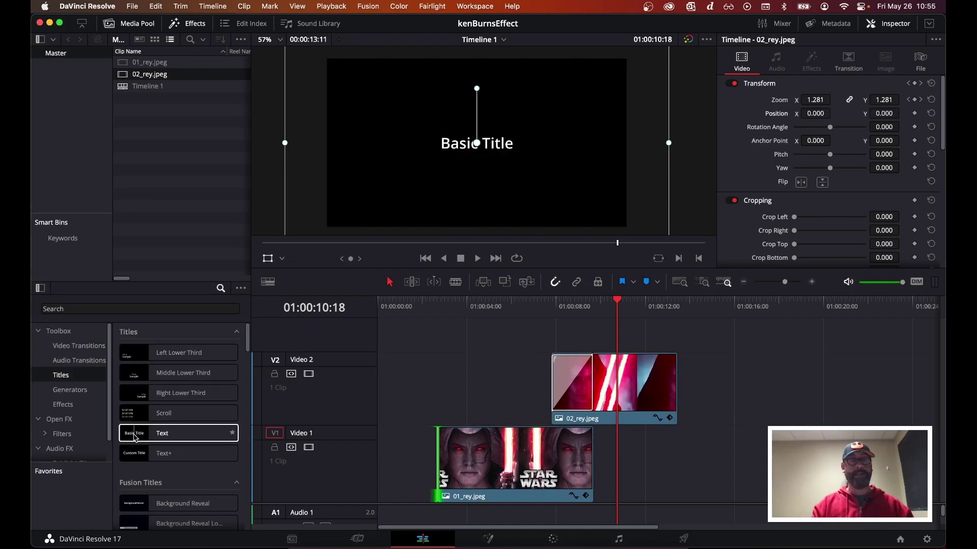
pyautogui.moveTo(136, 437); pyautogui.dragTo(354, 323)
# Set the title's size to 234 and its text to "Rey Is Sith", previewing it at 01:00:02:03.
pyautogui.click(425, 306)
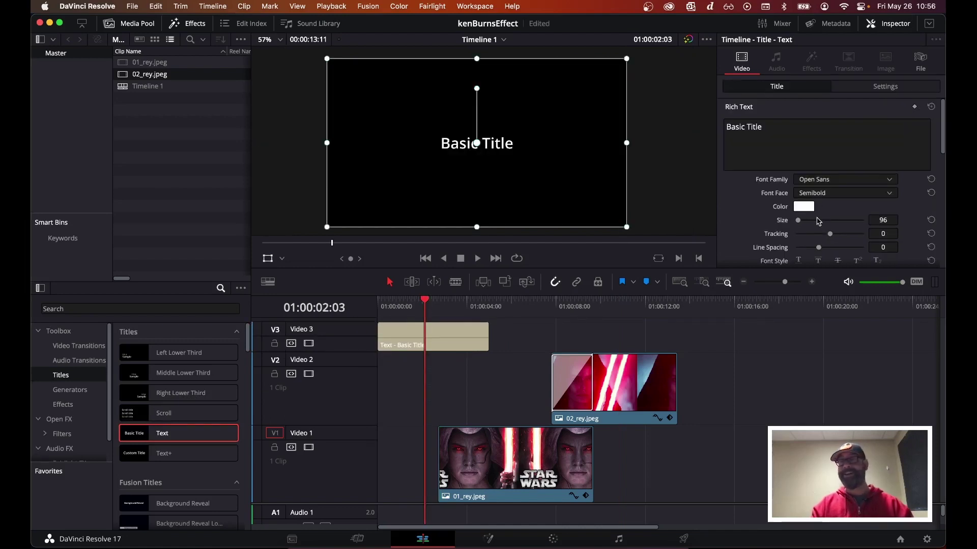
pyautogui.moveTo(802, 222); pyautogui.dragTo(803, 222)
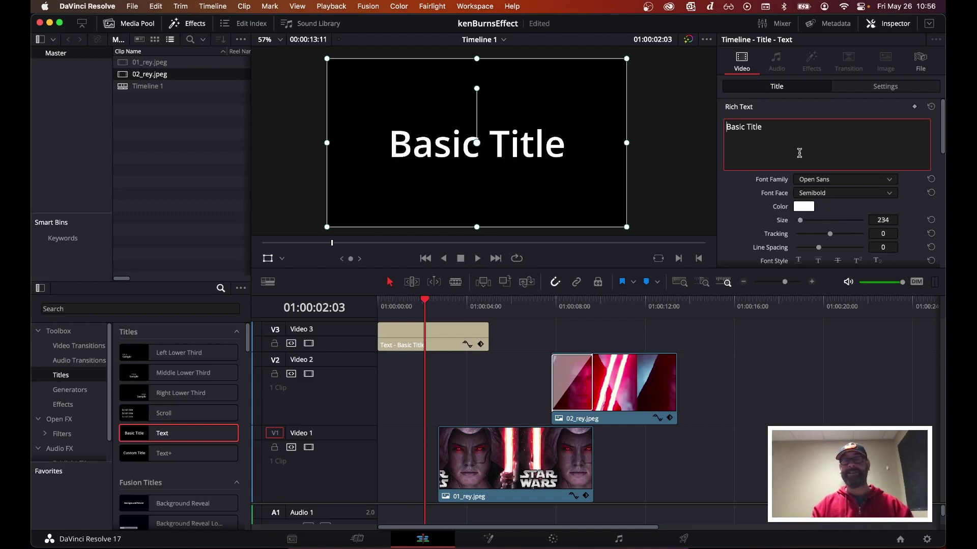
pyautogui.tripleClick(778, 132)
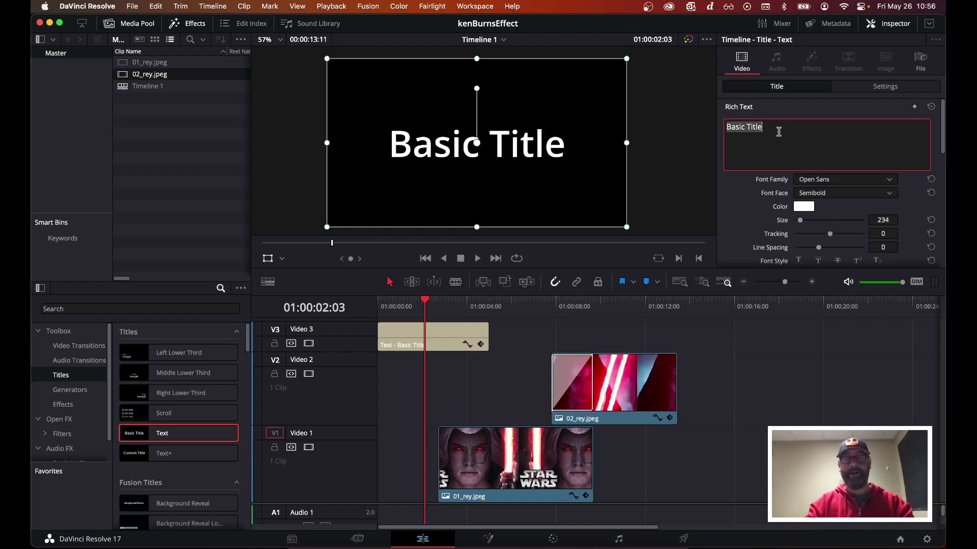
pyautogui.write('Rey Is ')
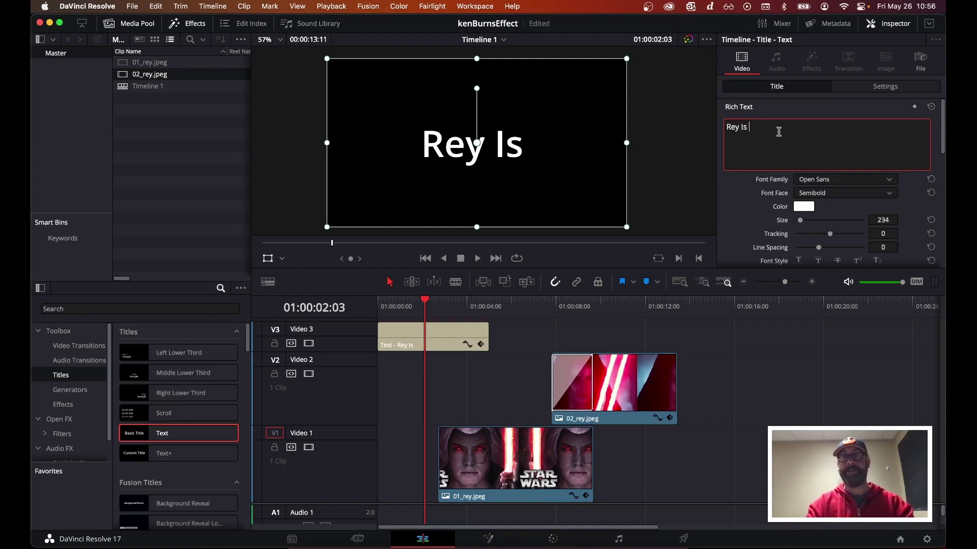
pyautogui.write('Sith')
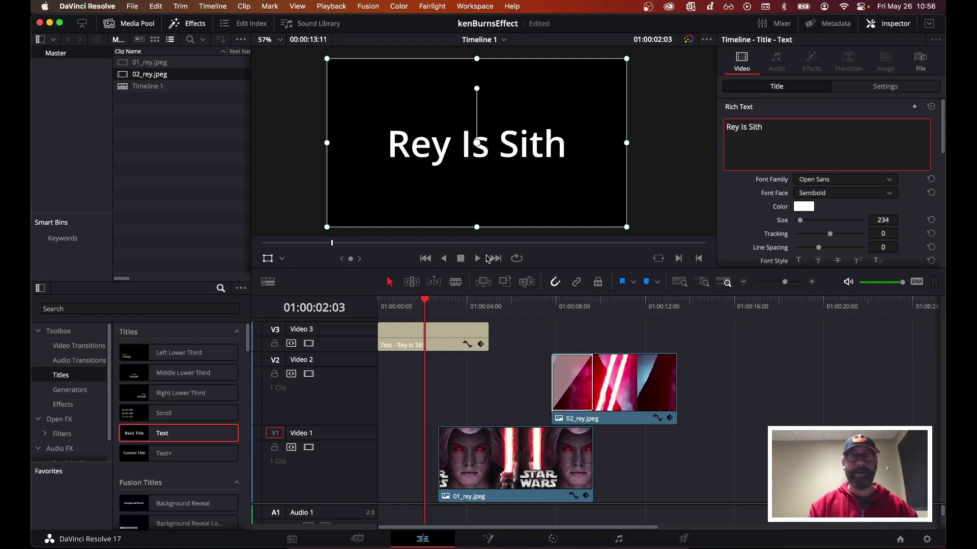
# Give the title a fade-in of about 2 seconds and play the timeline from the start.
pyautogui.moveTo(422, 301); pyautogui.dragTo(386, 301)
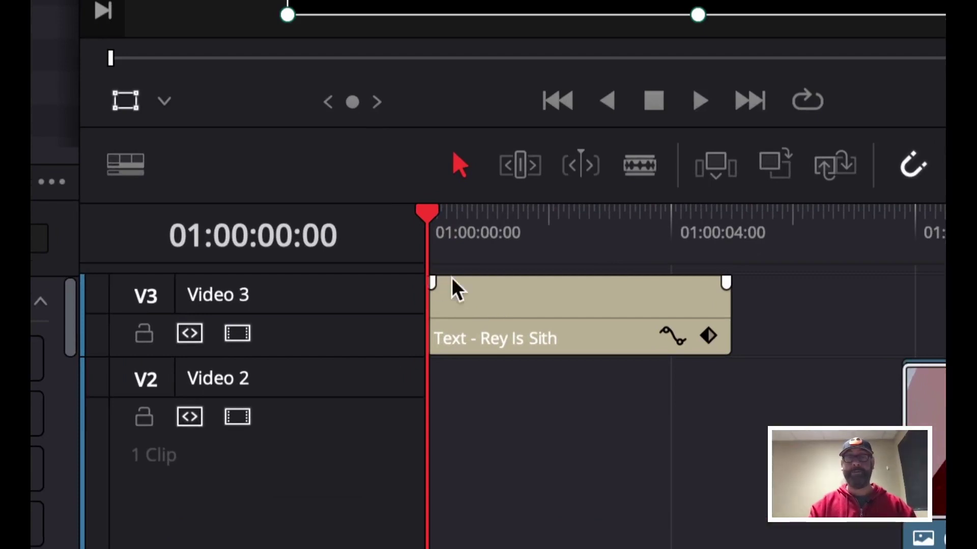
pyautogui.moveTo(430, 282); pyautogui.dragTo(550, 278)
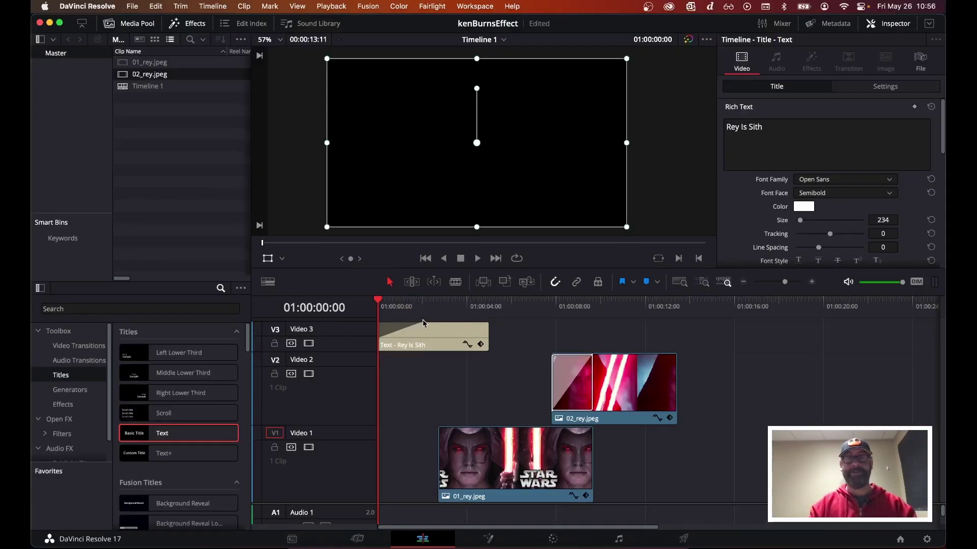
pyautogui.press('space')
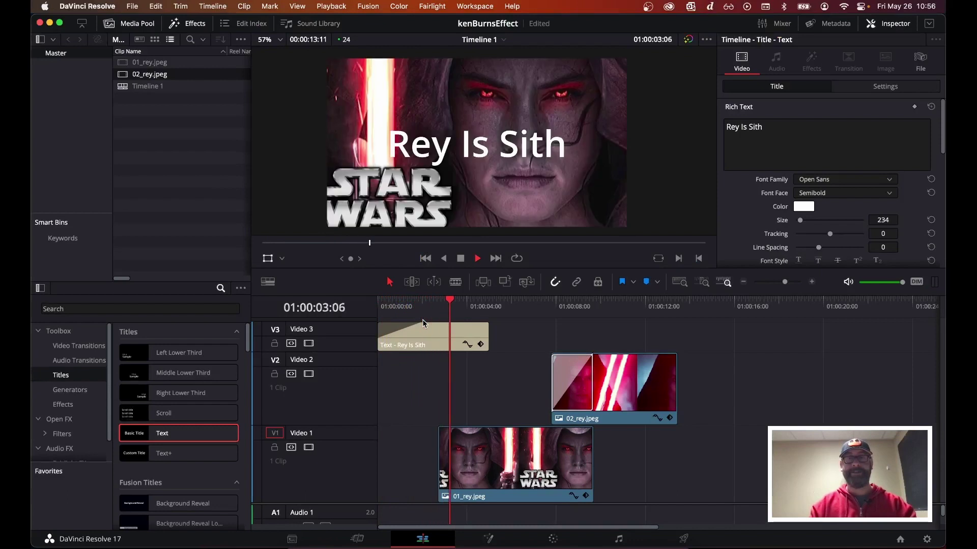
pyautogui.press('space')
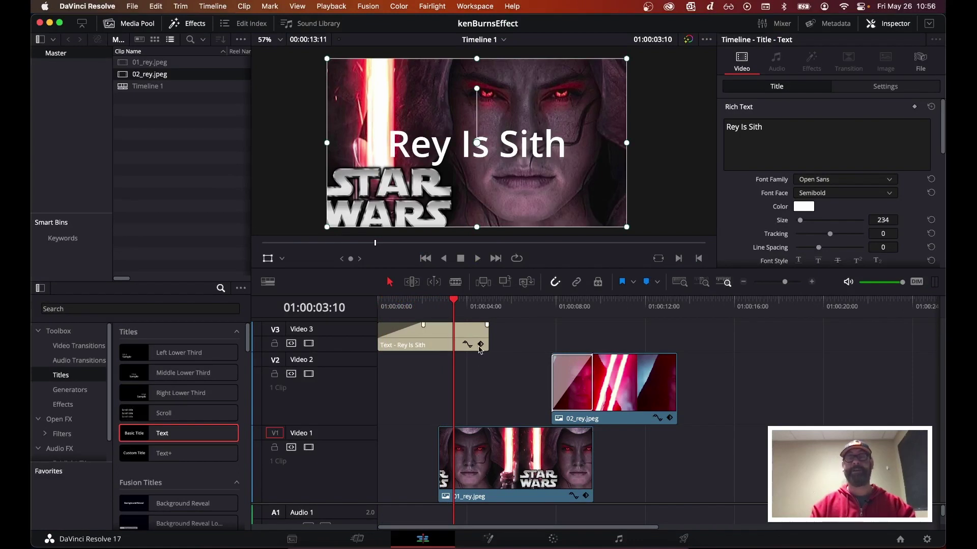
# Trim the title's end to 01:00:03:10, add a fade-out of about 1 second, and play from the timeline's start.
pyautogui.moveTo(484, 333); pyautogui.dragTo(438, 324)
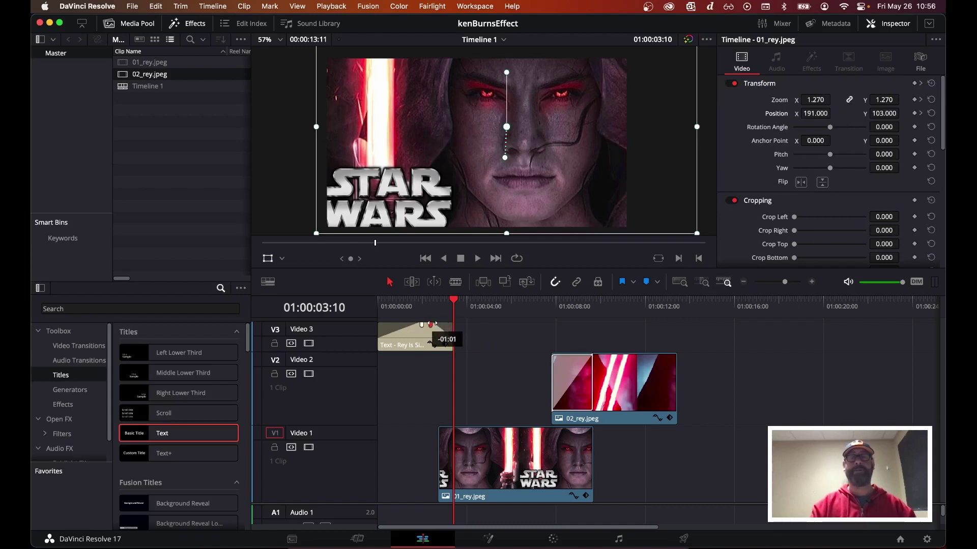
pyautogui.click(421, 299)
pyautogui.press('Home')
pyautogui.press('space')
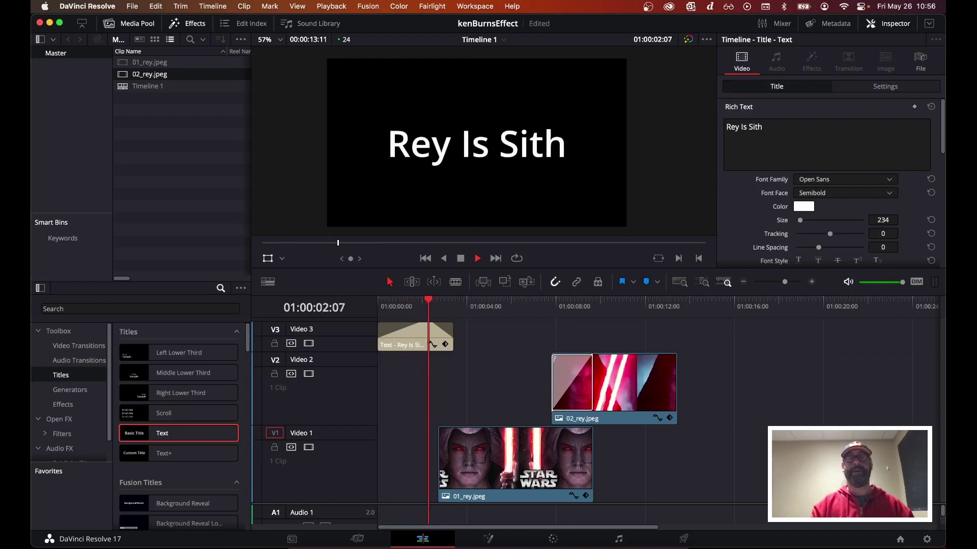
pyautogui.press('space')
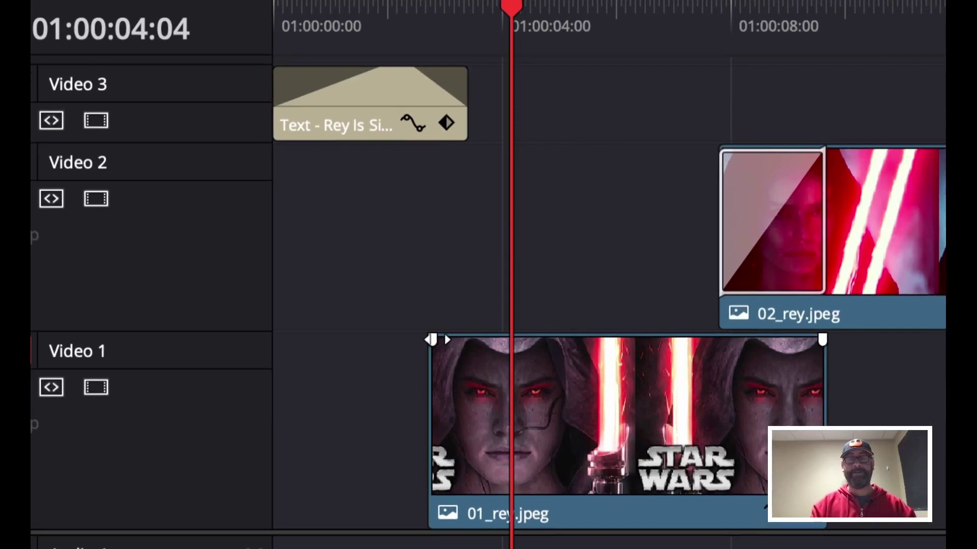
# Add a fade-in of about 1.1 seconds to the 01_rey.jpeg clip and play the whole sequence from the start.
pyautogui.moveTo(441, 428); pyautogui.dragTo(446, 429)
pyautogui.moveTo(446, 340); pyautogui.dragTo(493, 339)
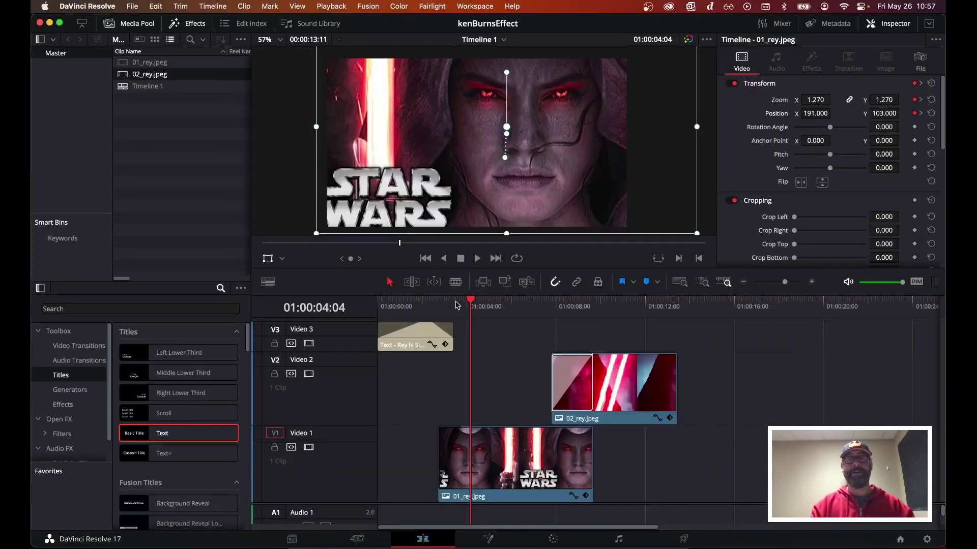
pyautogui.click(510, 9)
pyautogui.moveTo(471, 300); pyautogui.dragTo(379, 300)
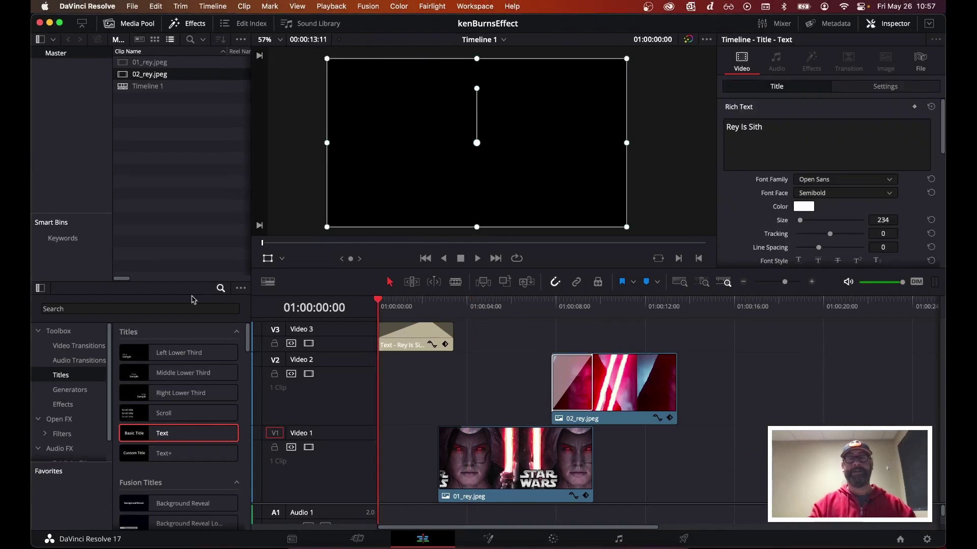
pyautogui.press('space')
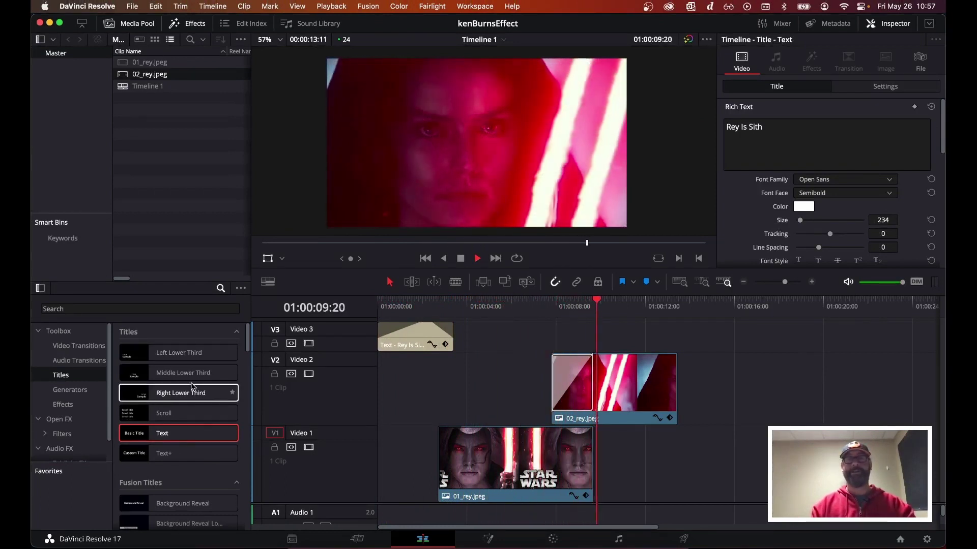
pyautogui.press('space')
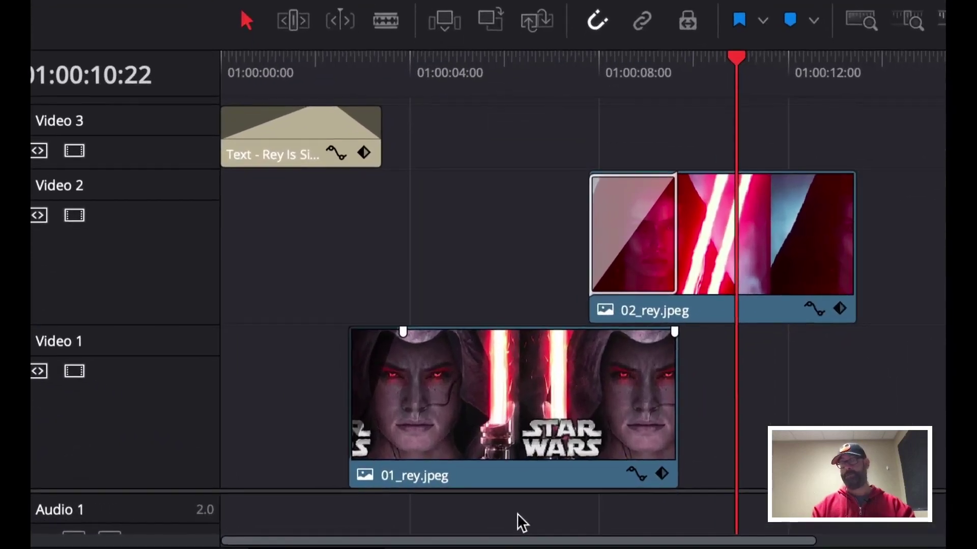
# Show the 01_rey.jpeg clip's keyframes and expand its Transform group into the individual Zoom and Position rows.
pyautogui.click(662, 475)
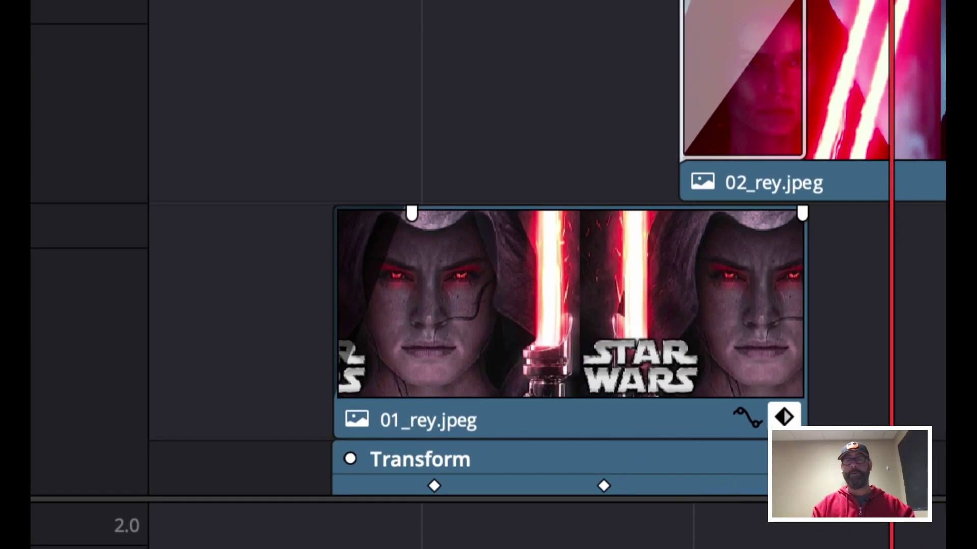
pyautogui.click(560, 305)
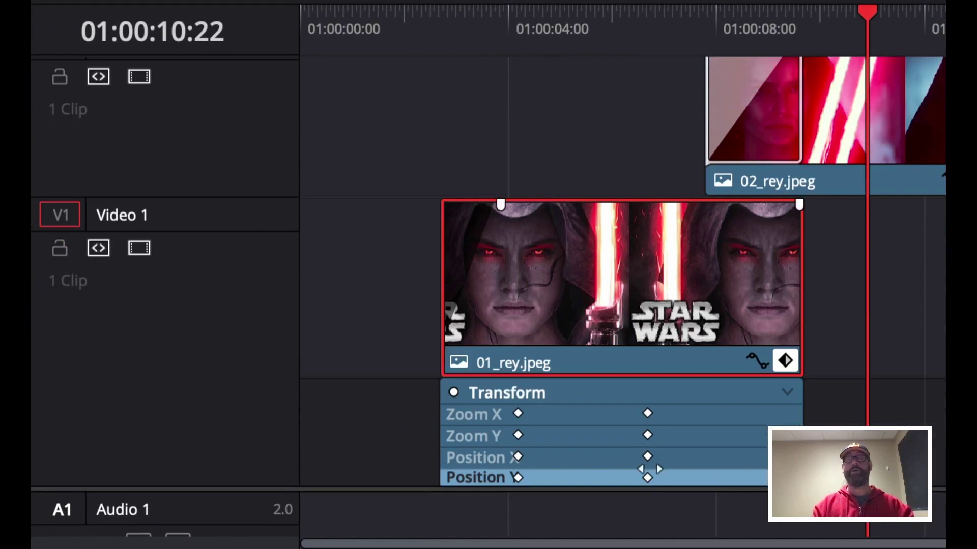
pyautogui.click(787, 392)
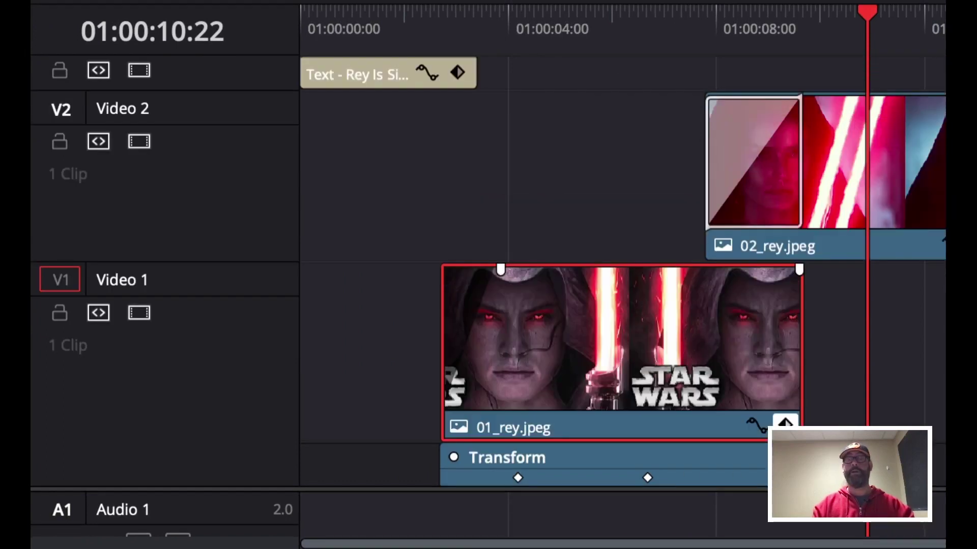
pyautogui.click(787, 457)
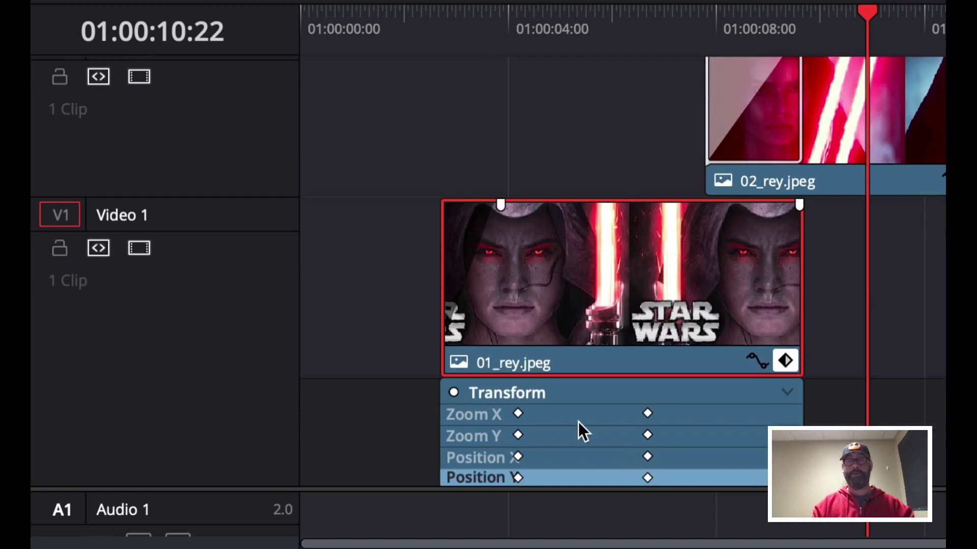
# Collapse the 01_rey.jpeg clip's Transform keyframe rows and move its first set of keyframes together to the clip's start.
pyautogui.click(789, 400)
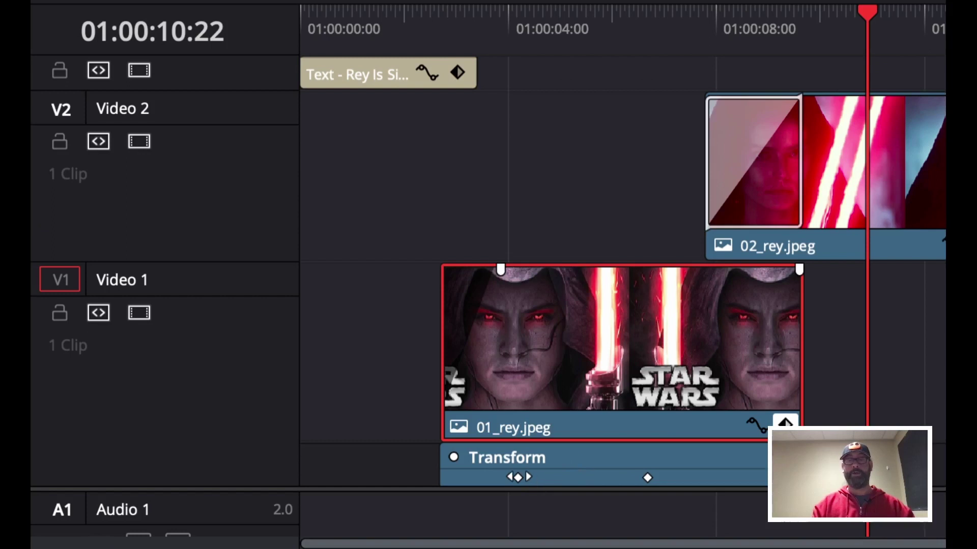
pyautogui.moveTo(517, 477); pyautogui.dragTo(445, 478)
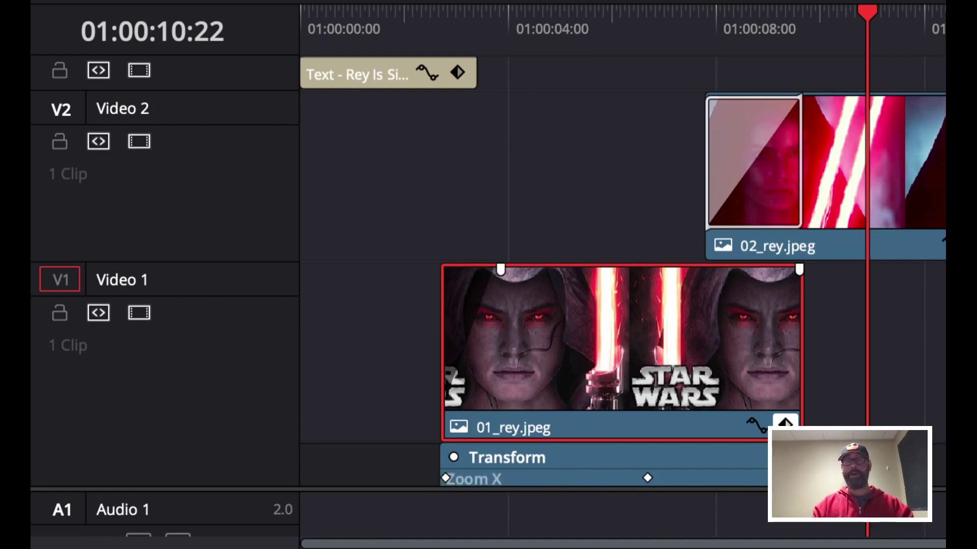
# Move only the ending Zoom X and Zoom Y keyframes of 01_rey.jpeg to where 02_rey.jpeg begins, then collapse the Transform rows.
pyautogui.click(730, 451)
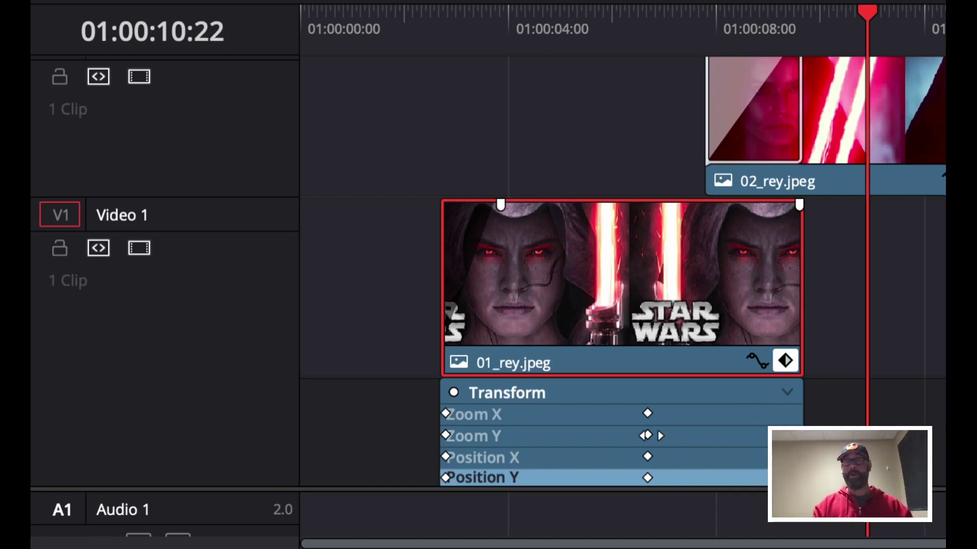
pyautogui.moveTo(670, 405); pyautogui.dragTo(706, 435)
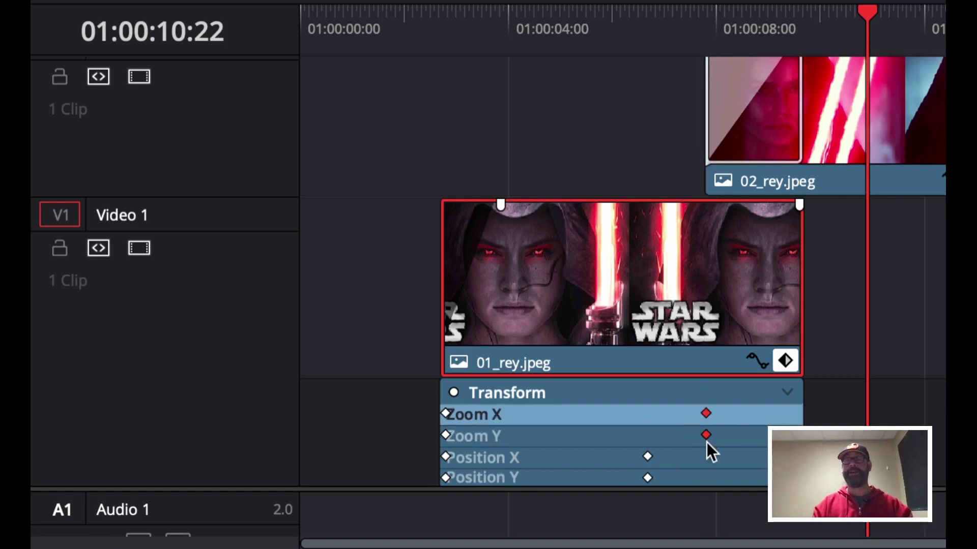
pyautogui.click(784, 393)
pyautogui.click(789, 396)
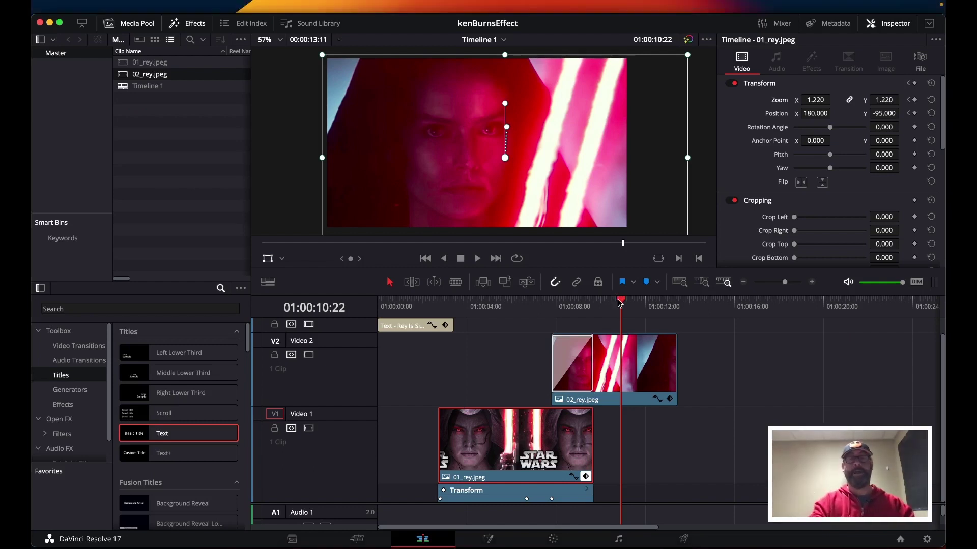
# Play the whole sequence full screen from the start of the timeline.
pyautogui.press('super+f')
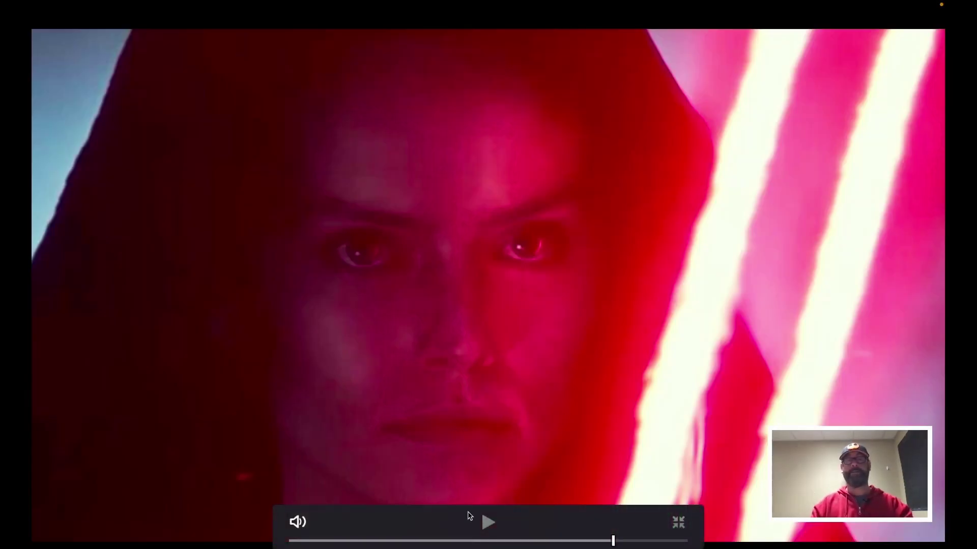
pyautogui.moveTo(462, 541); pyautogui.dragTo(255, 543)
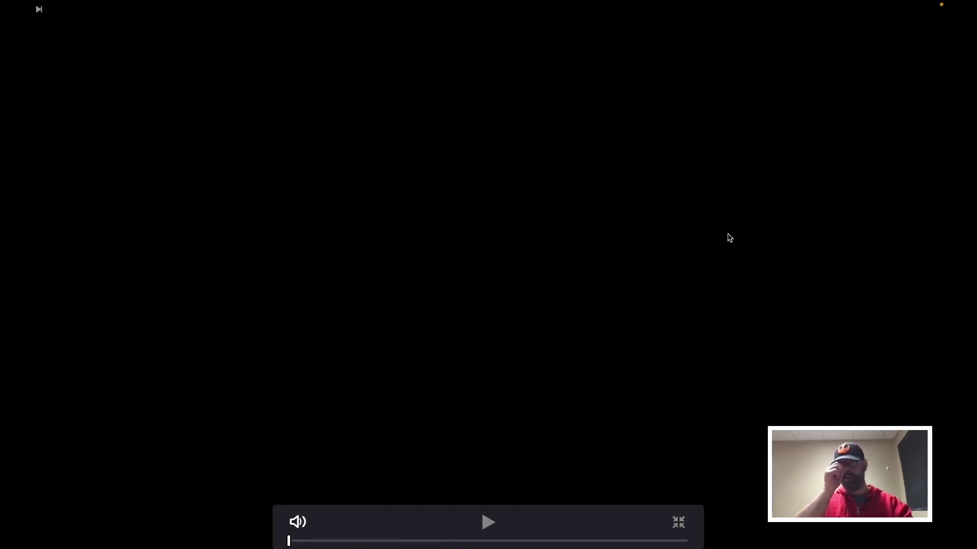
pyautogui.press('space')
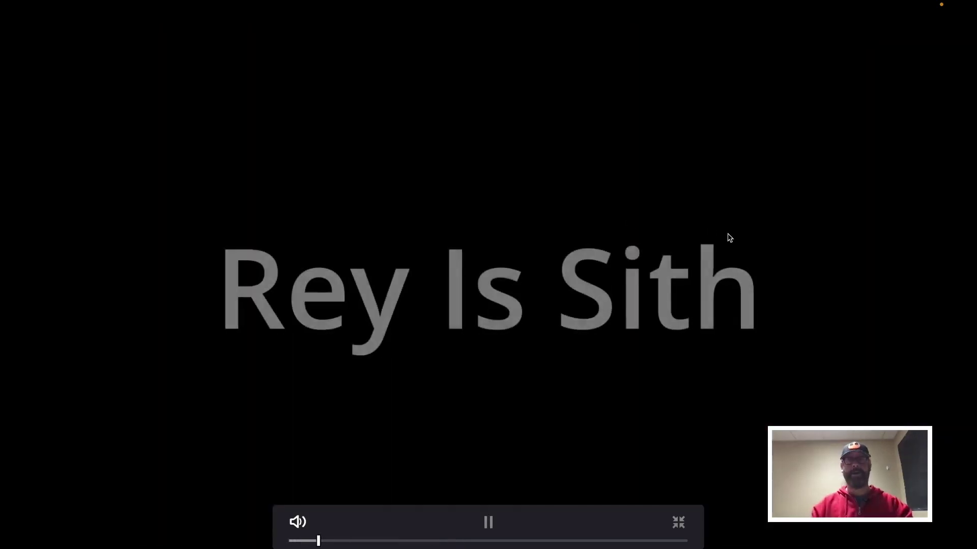